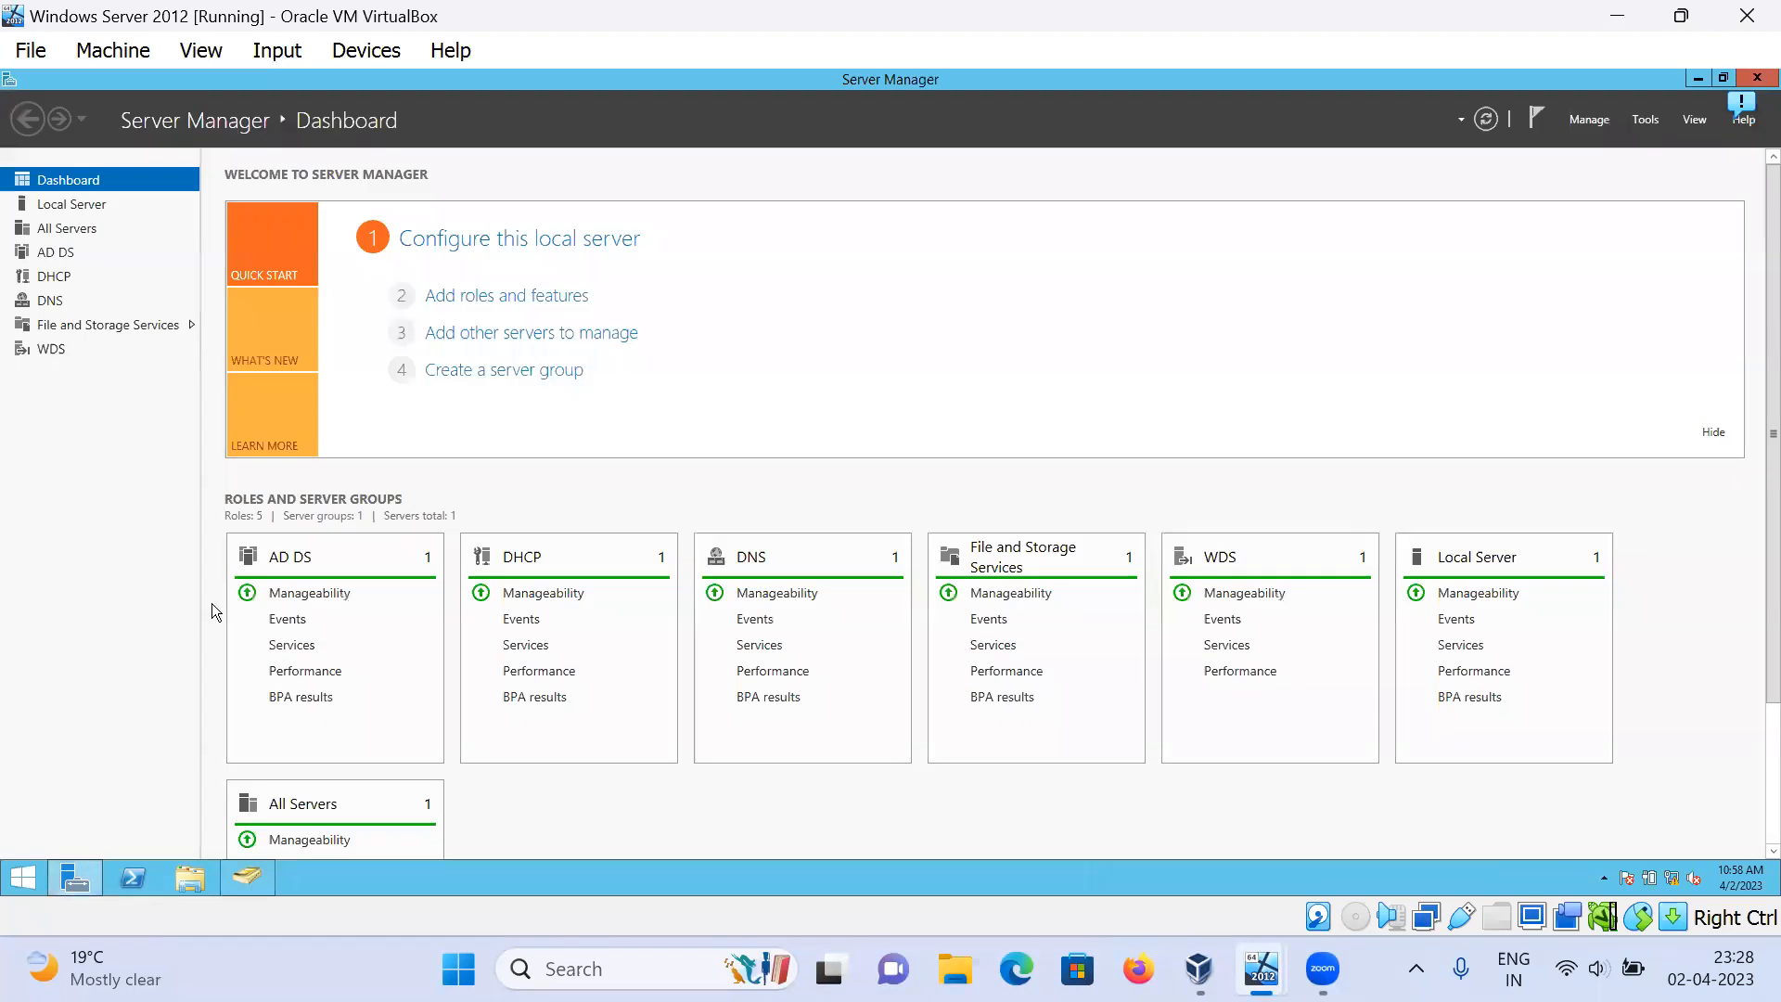
# Step: Minimize the Server Manager dashboard and open a This PC File Explorer window
pyautogui.click(1698, 78)
pyautogui.click(198, 875)
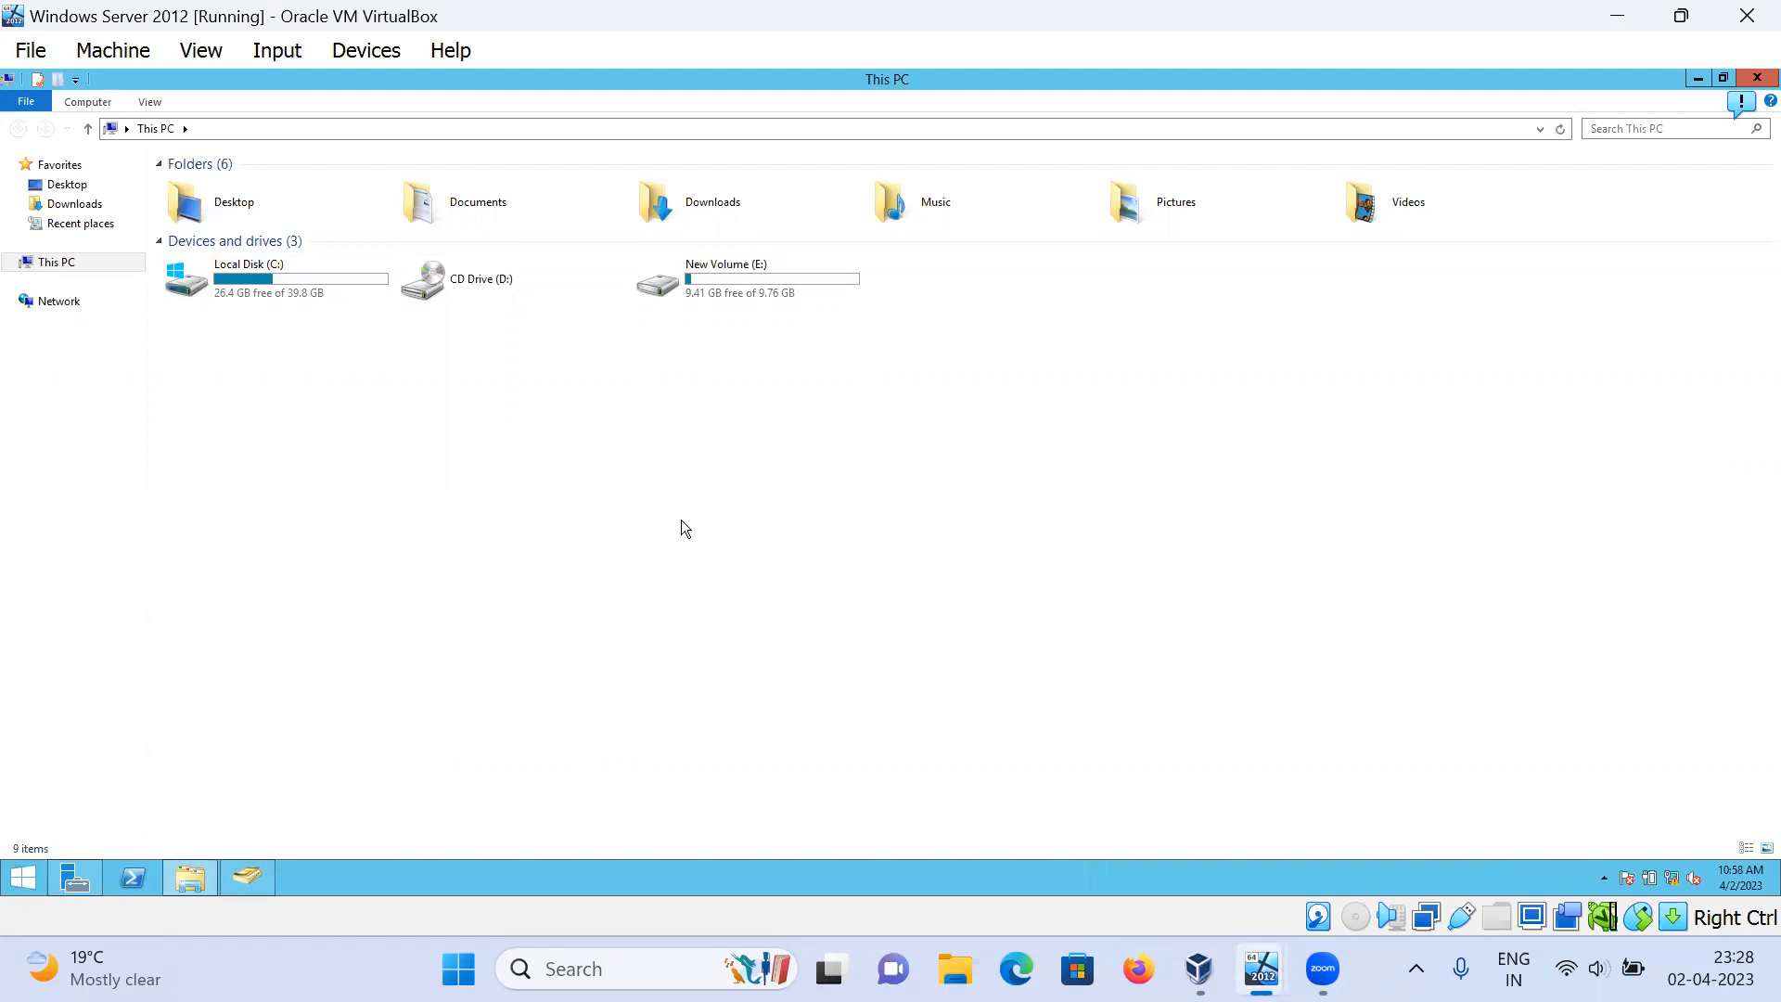
# Step: Minimize File Explorer and create a new folder named 'test' on the Server 2012 desktop
pyautogui.click(1703, 79)
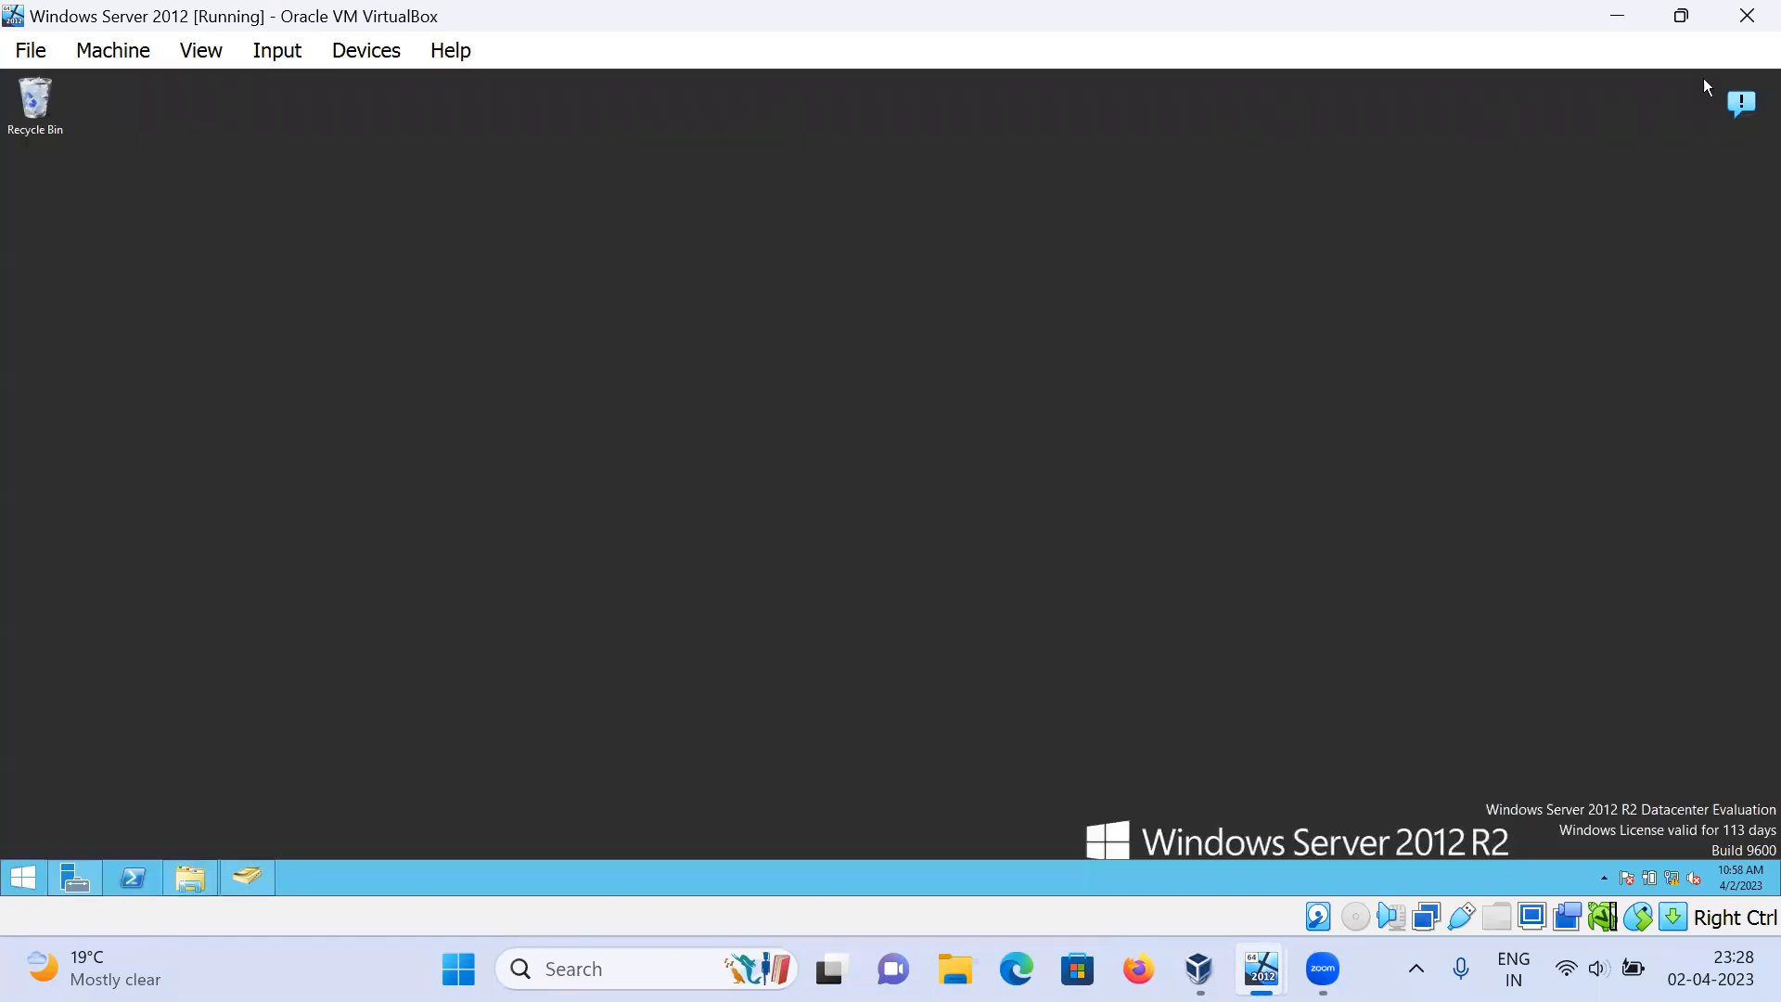
pyautogui.rightClick(635, 397)
pyautogui.moveTo(680, 531)
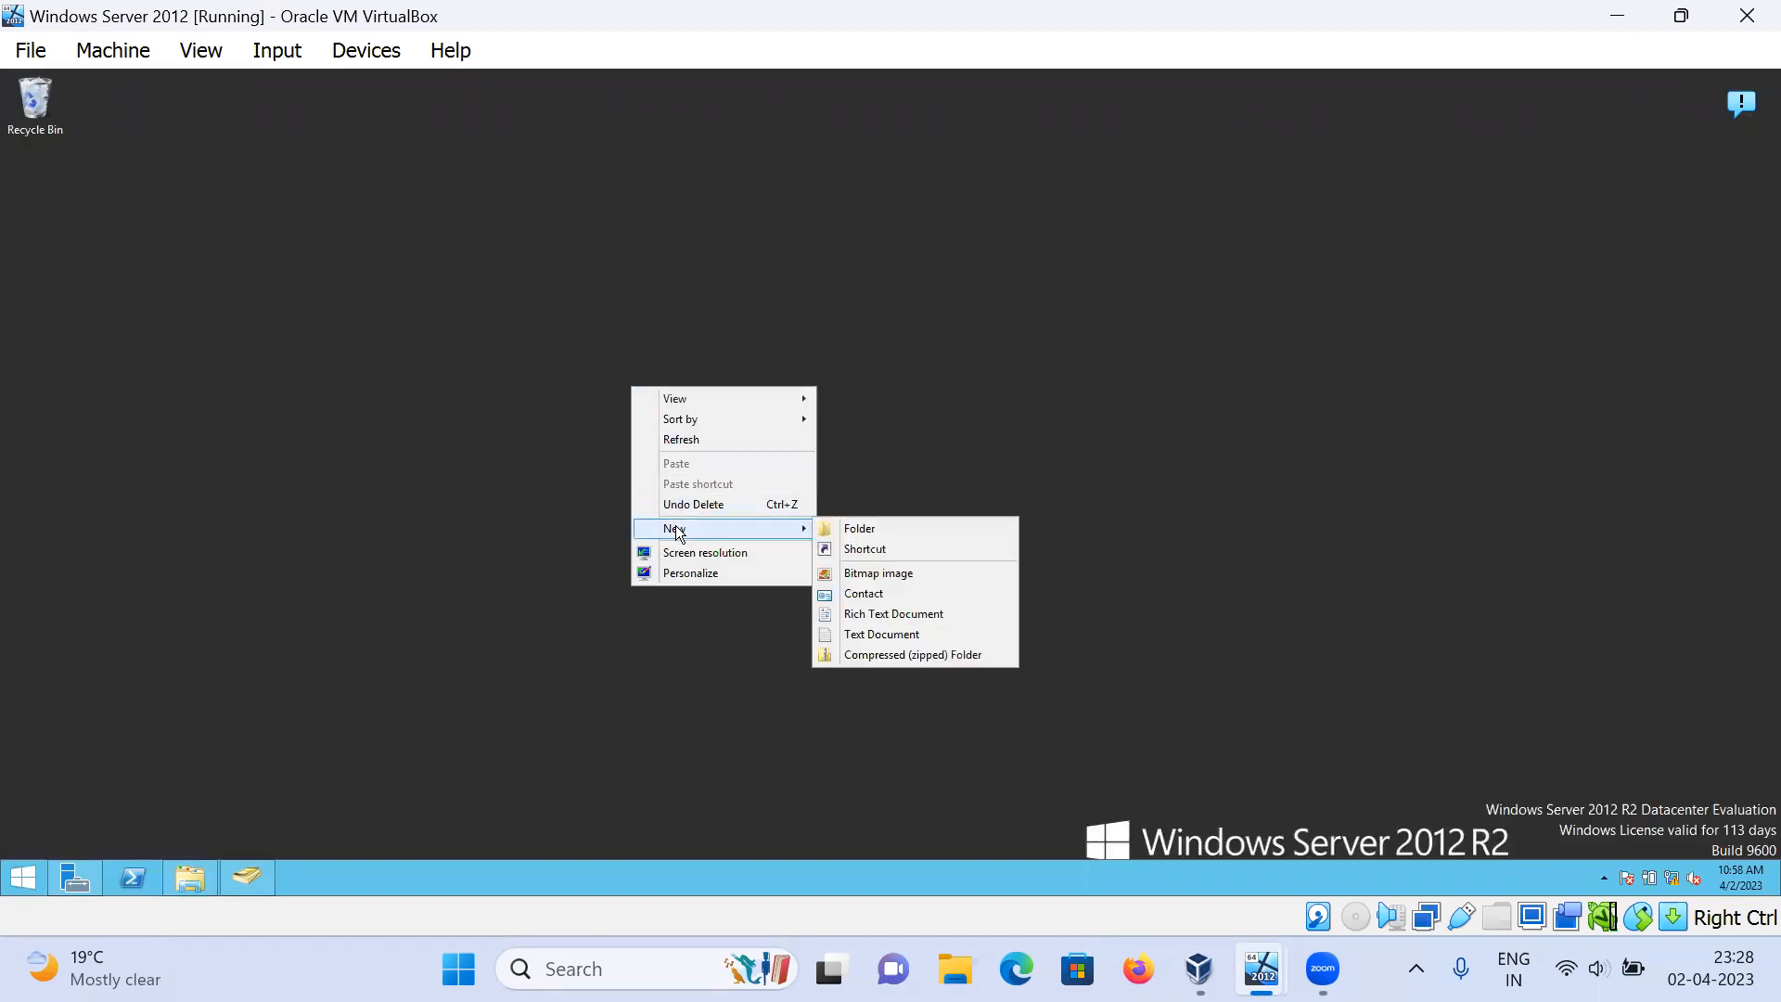
pyautogui.click(890, 530)
pyautogui.write('test')
pyautogui.press('Return')
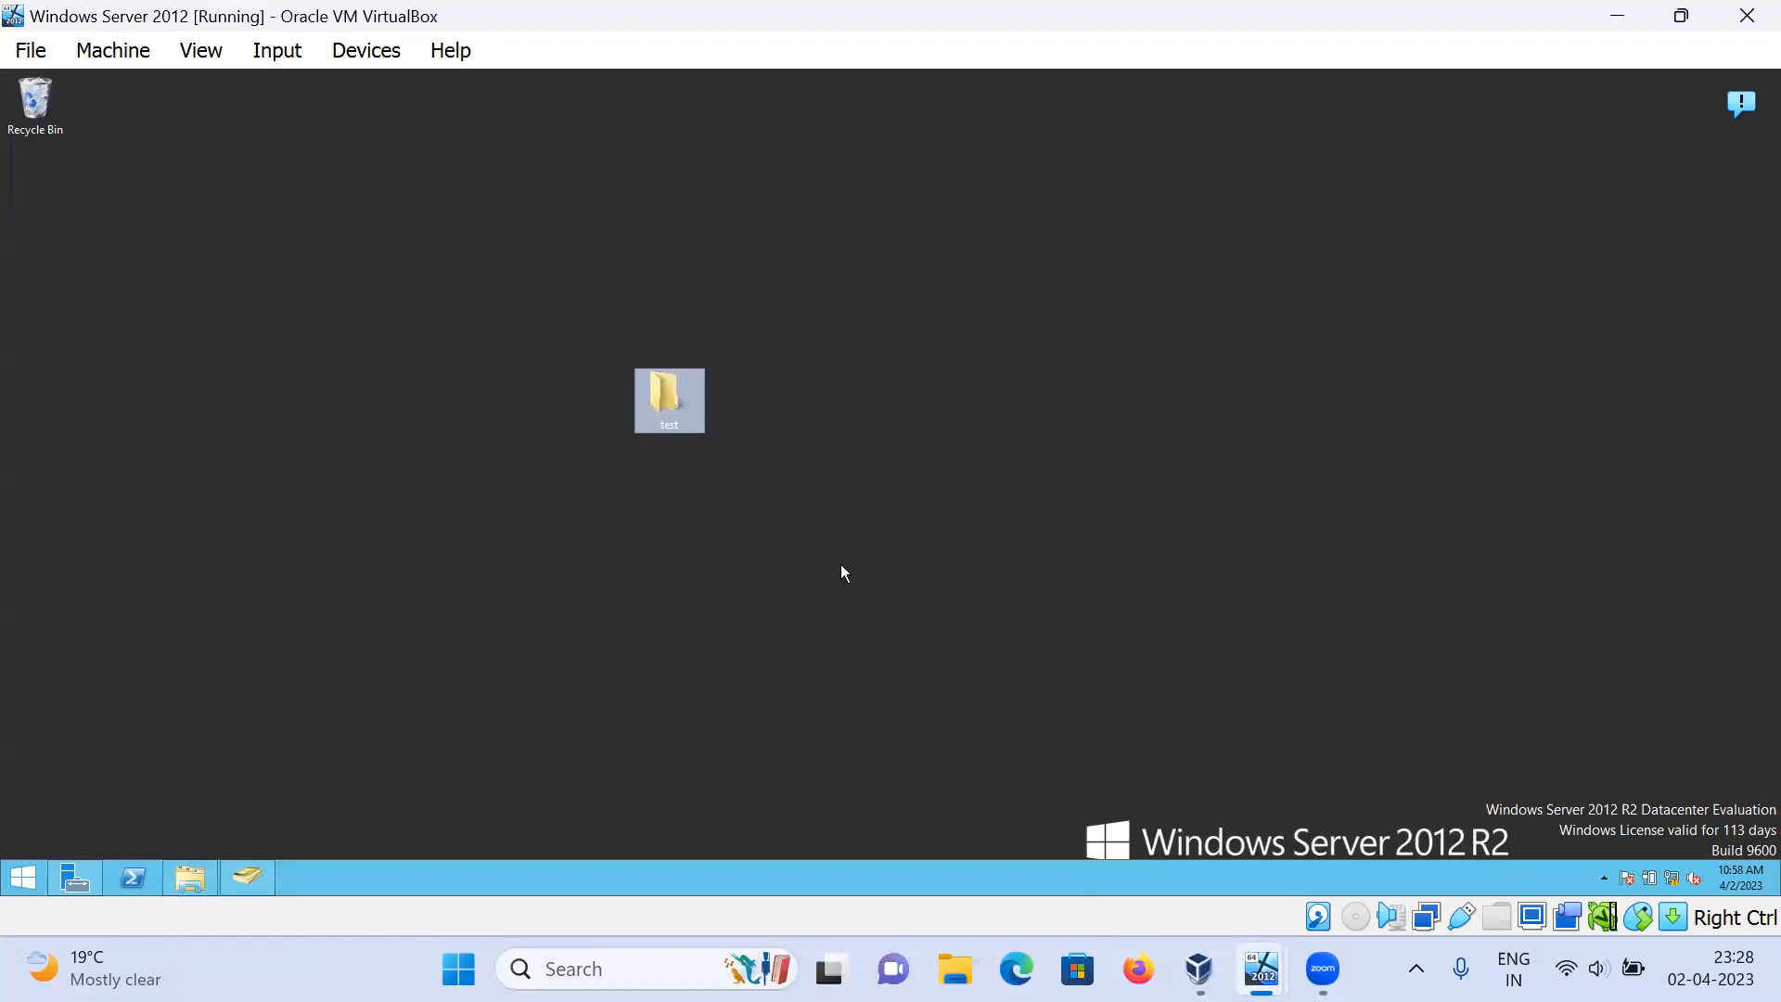
# Step: Share the test folder through Advanced Sharing, giving Everyone Full Control share permission
pyautogui.rightClick(688, 417)
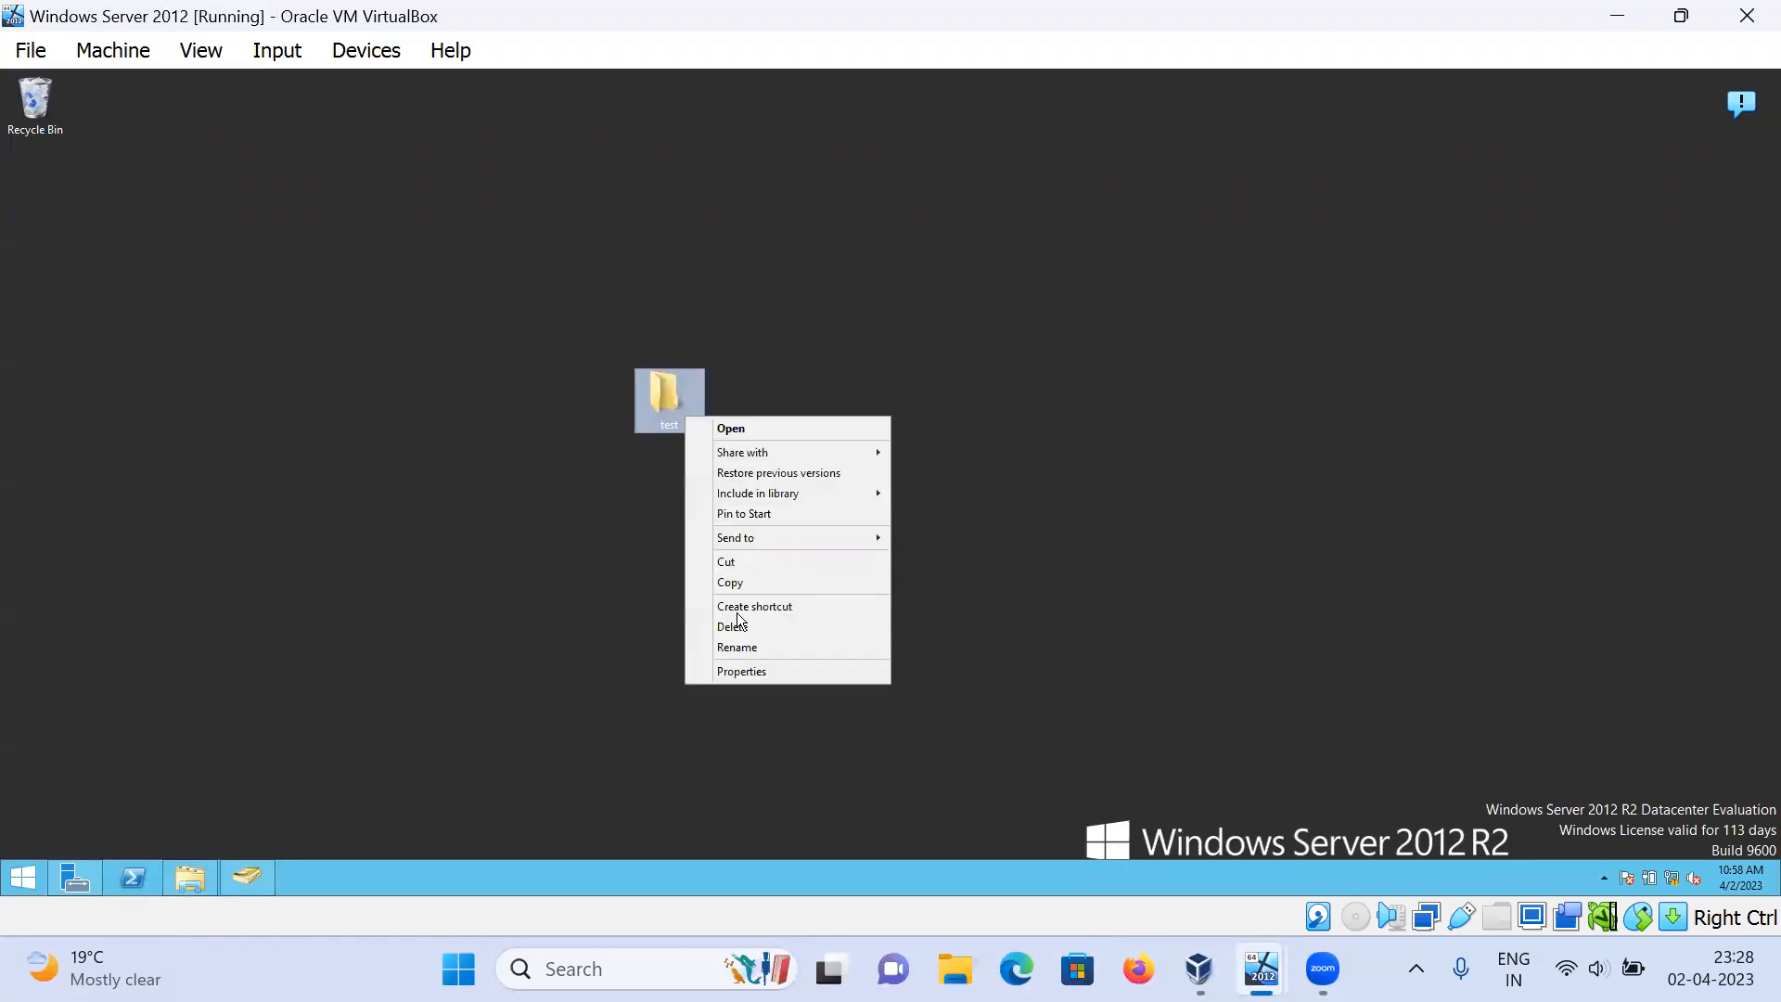
pyautogui.click(743, 669)
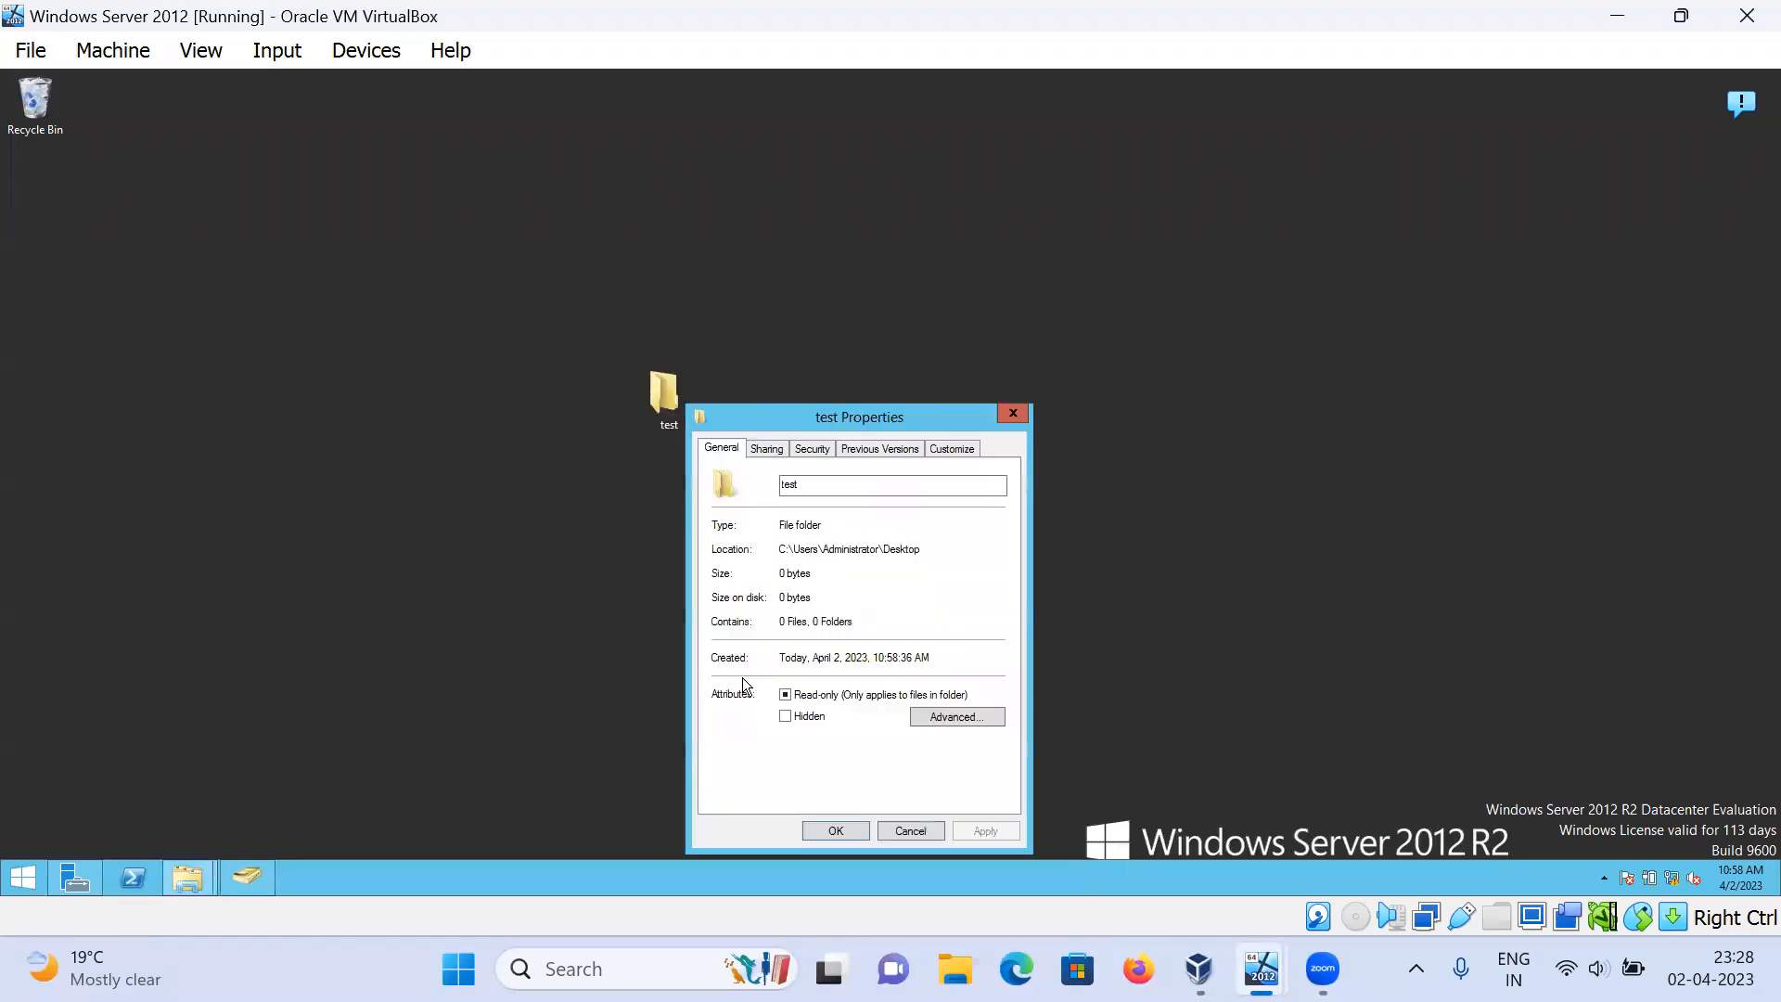
pyautogui.click(777, 449)
pyautogui.click(809, 671)
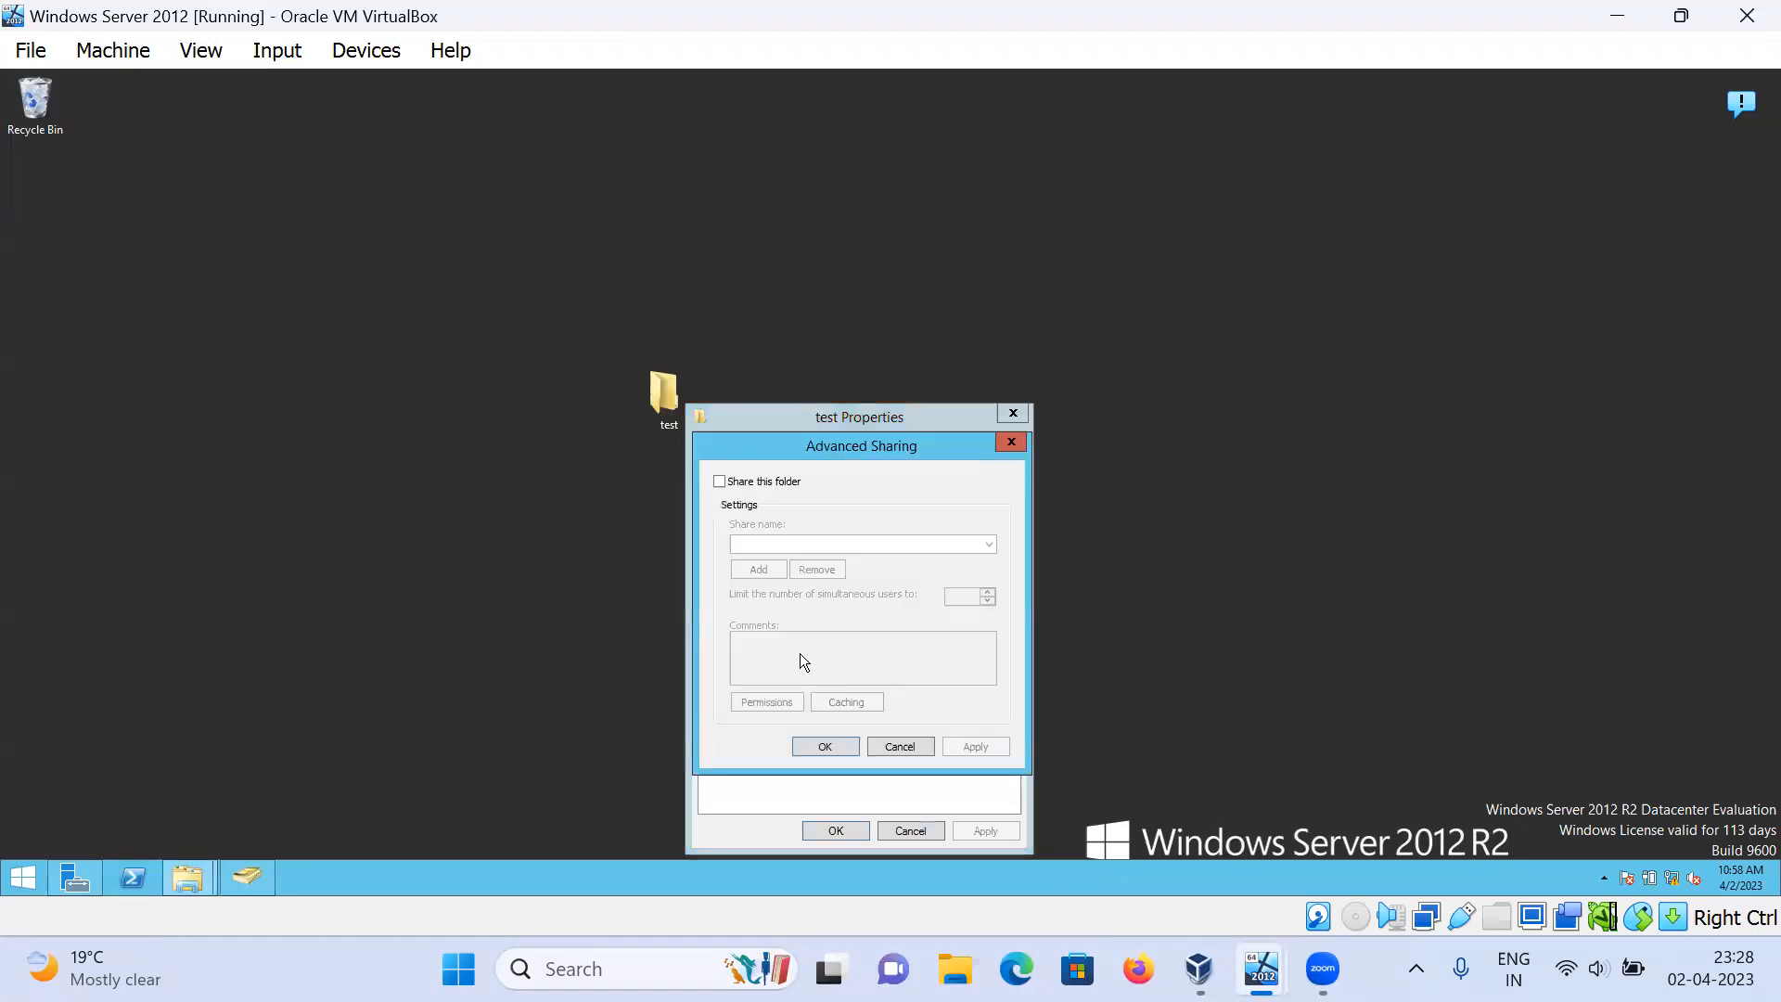
pyautogui.click(720, 481)
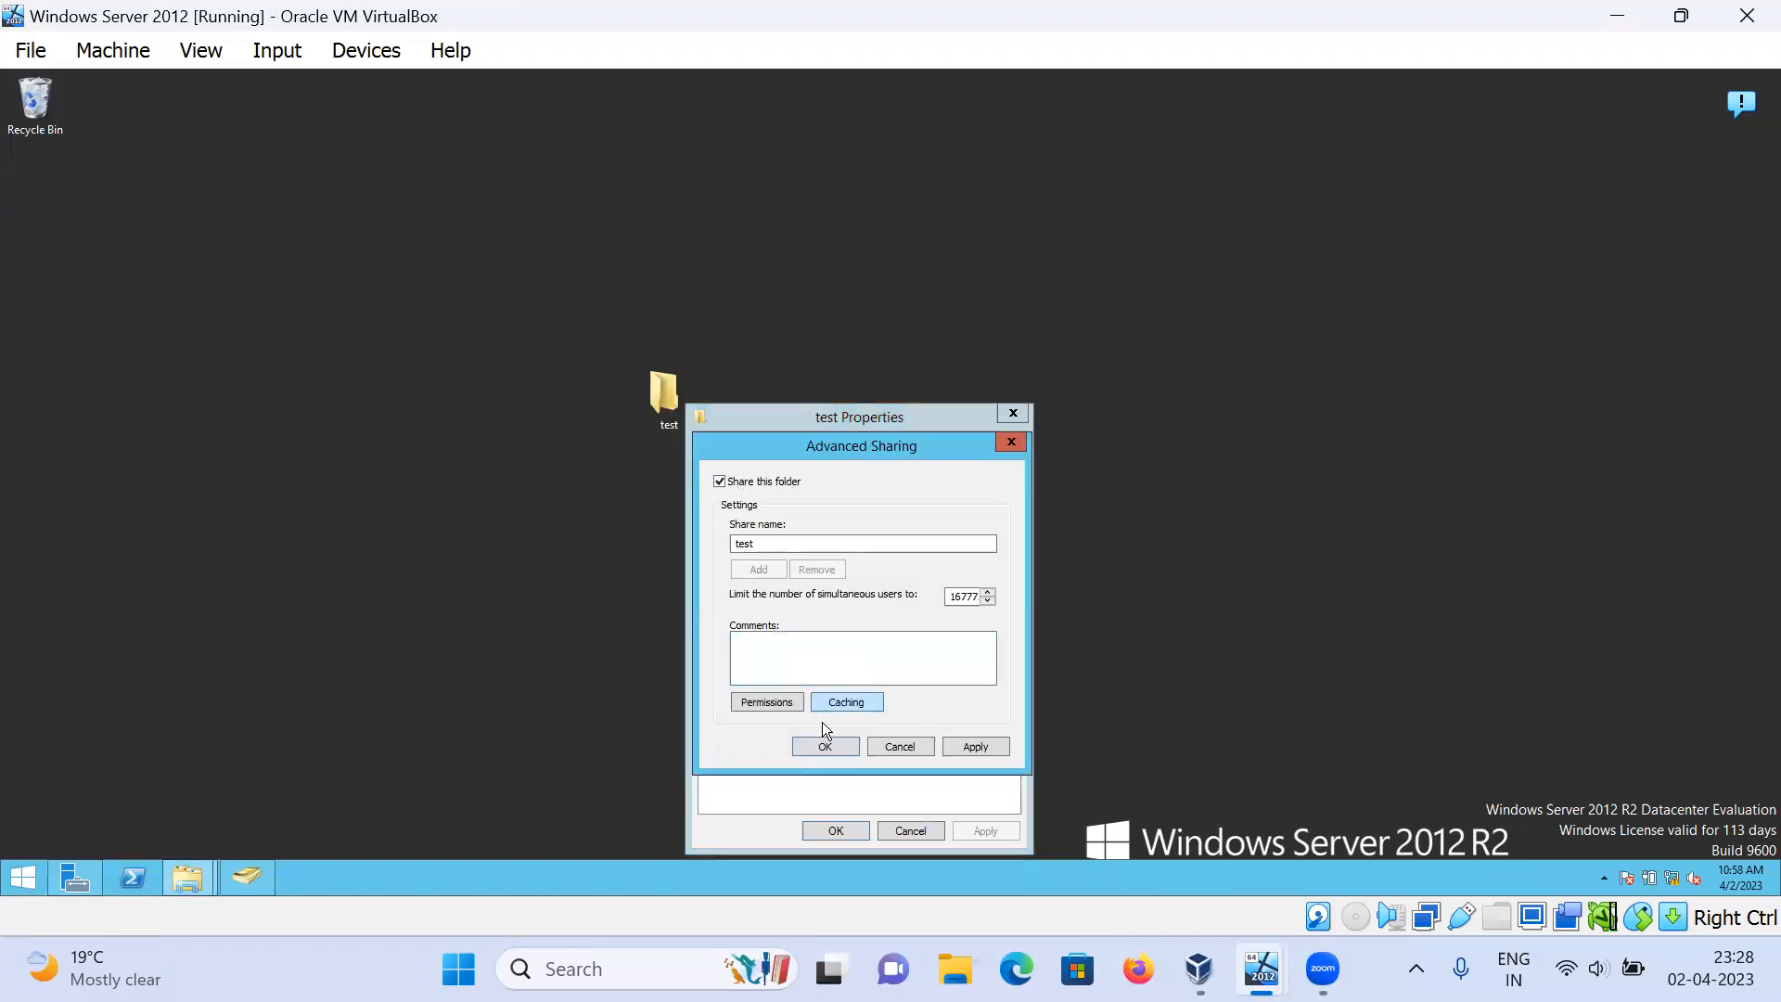
pyautogui.click(766, 701)
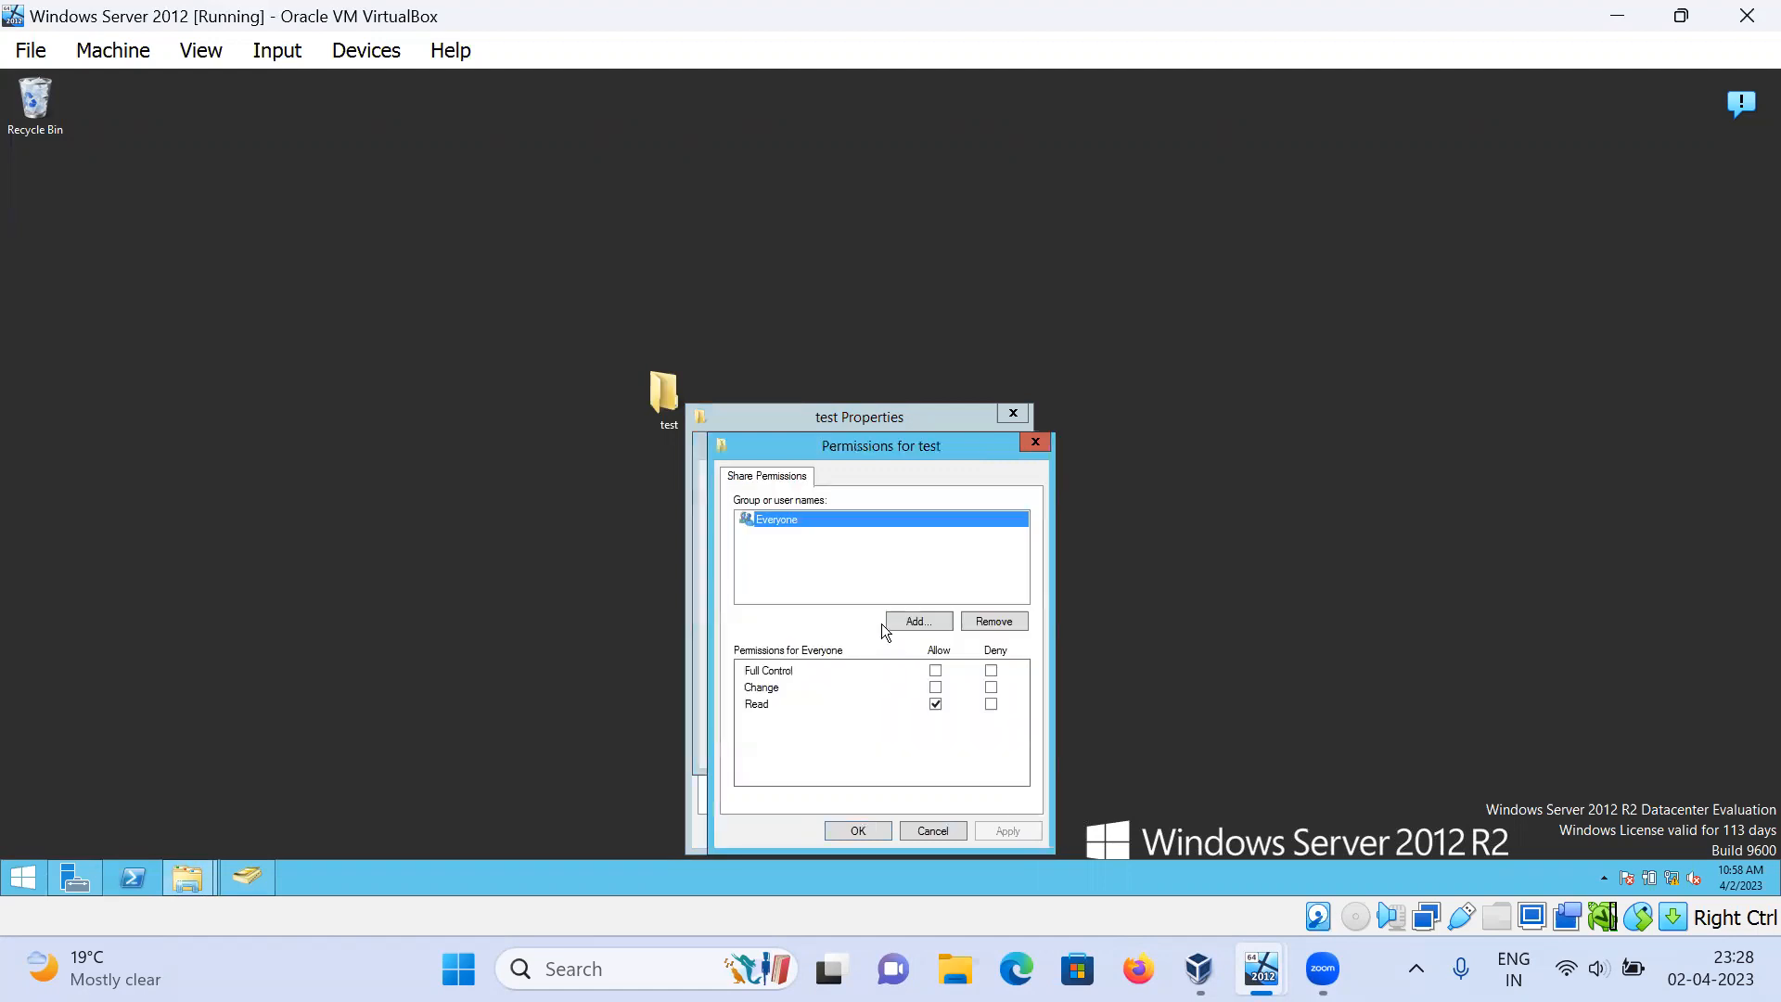
pyautogui.click(934, 669)
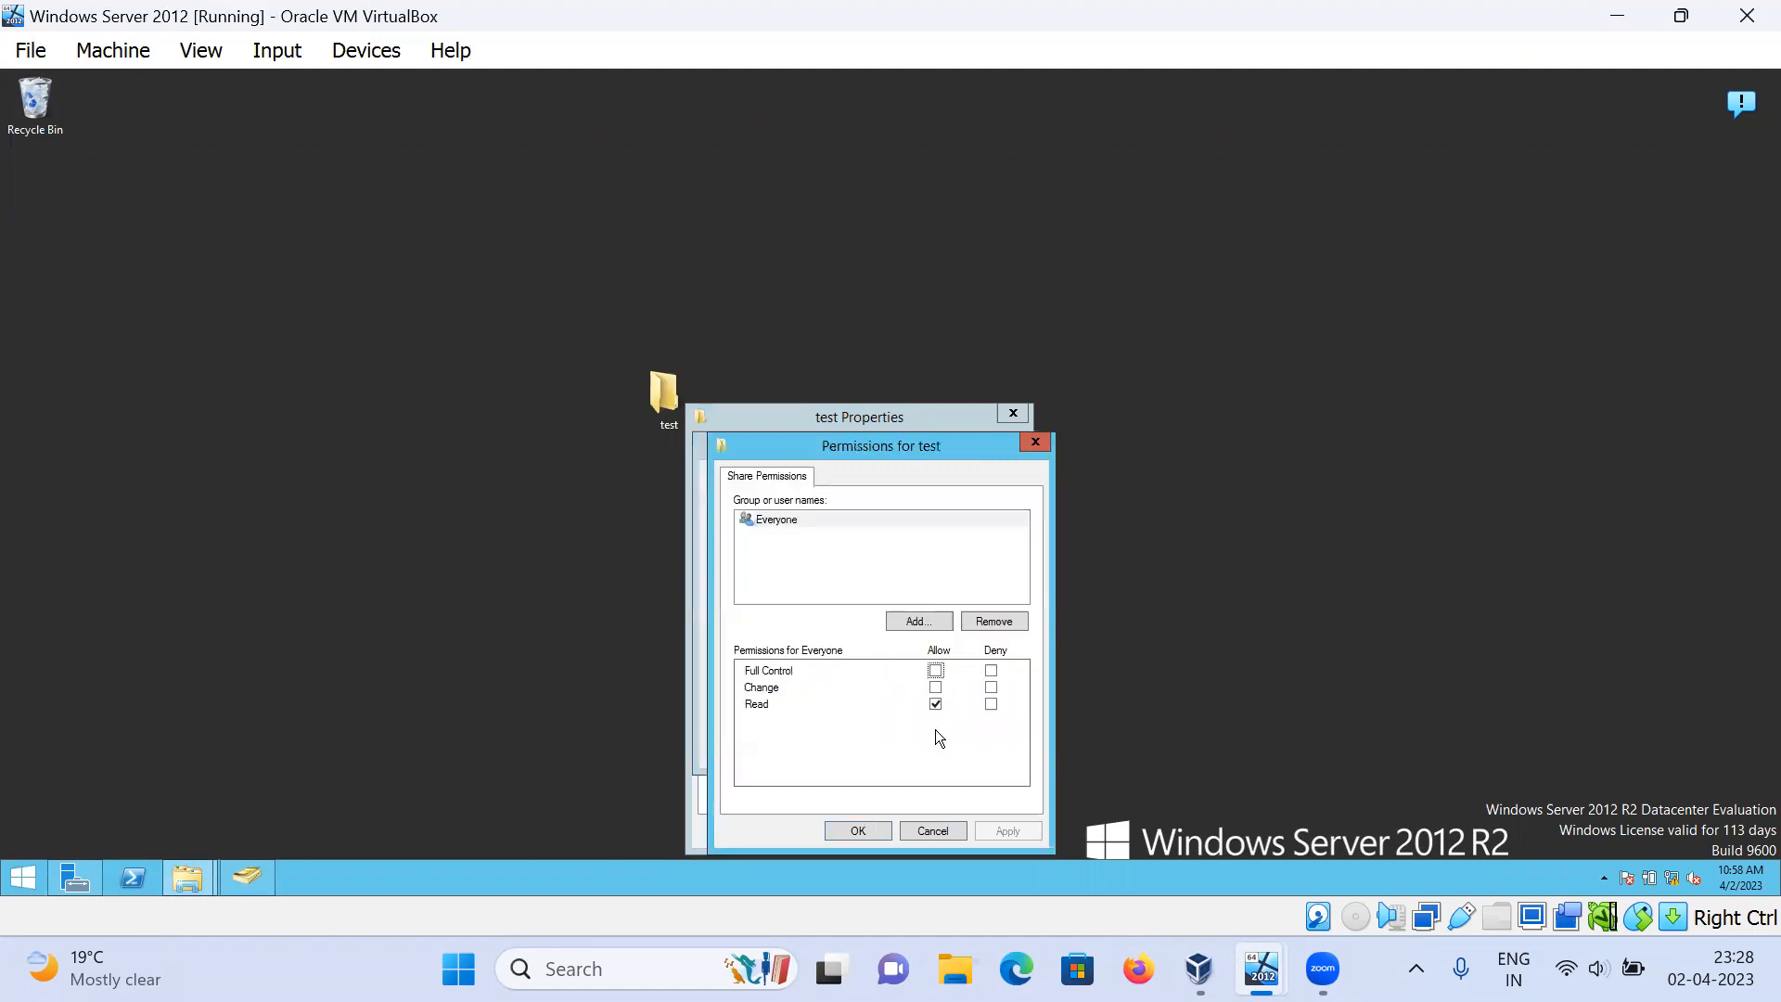
pyautogui.click(935, 670)
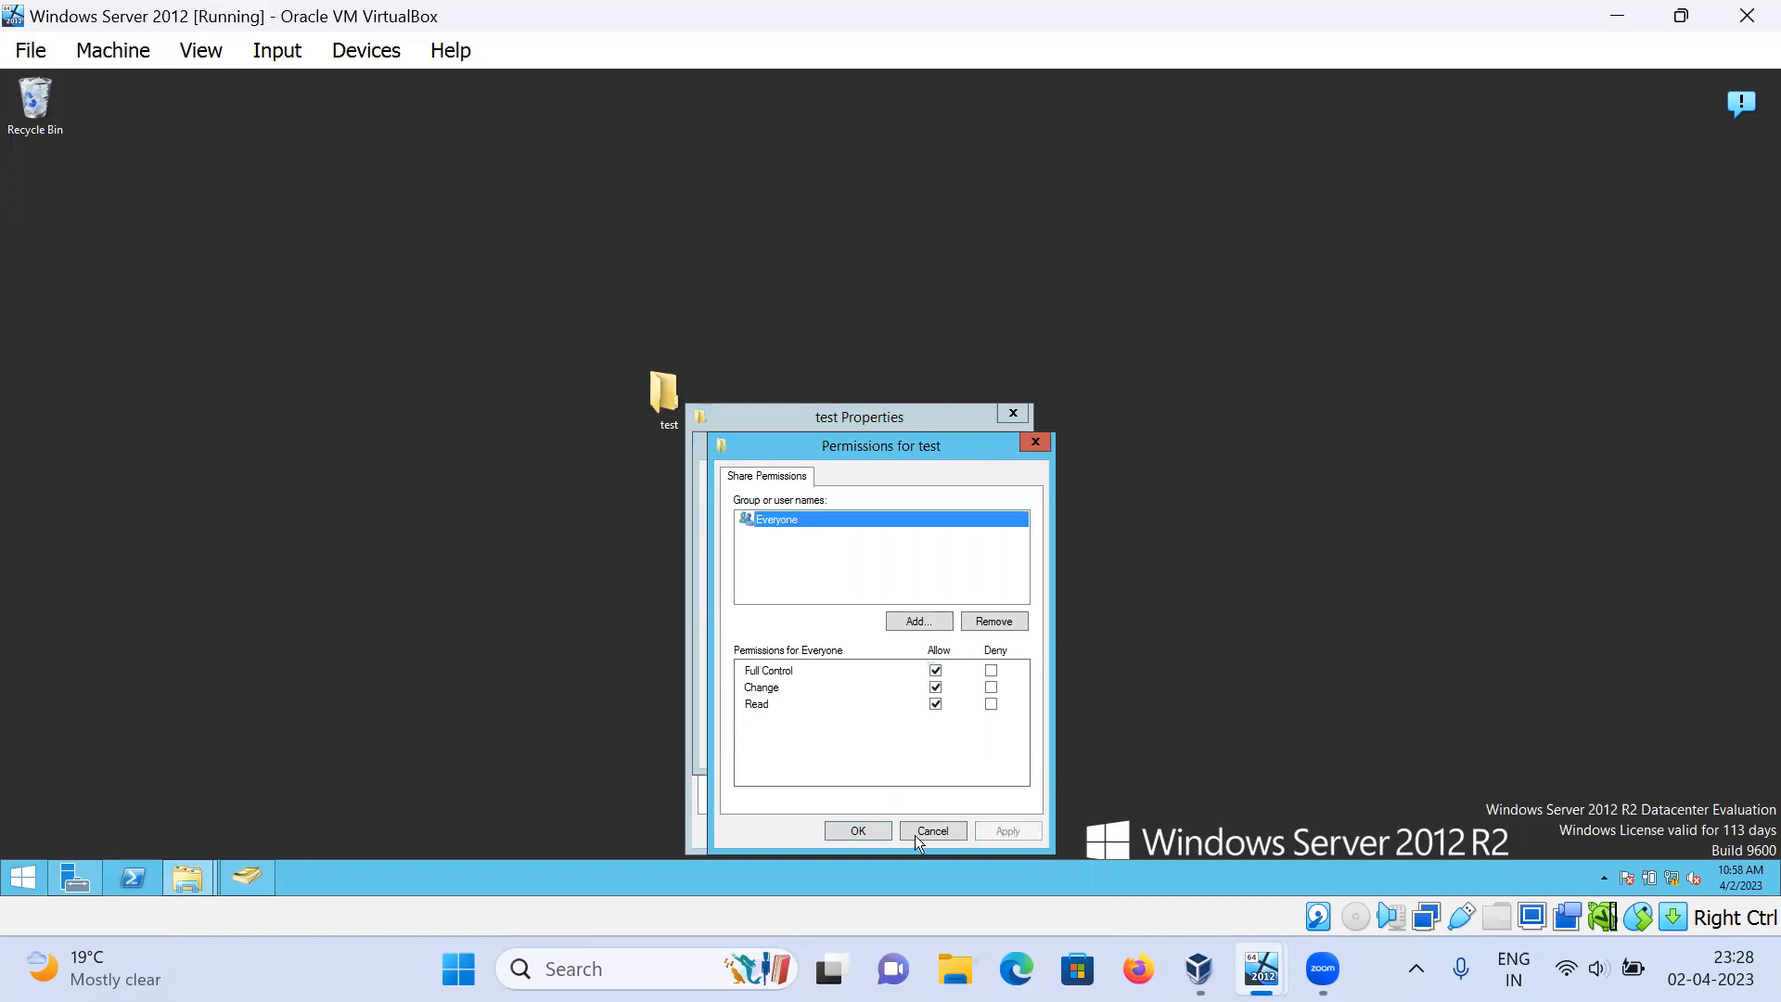
pyautogui.click(854, 833)
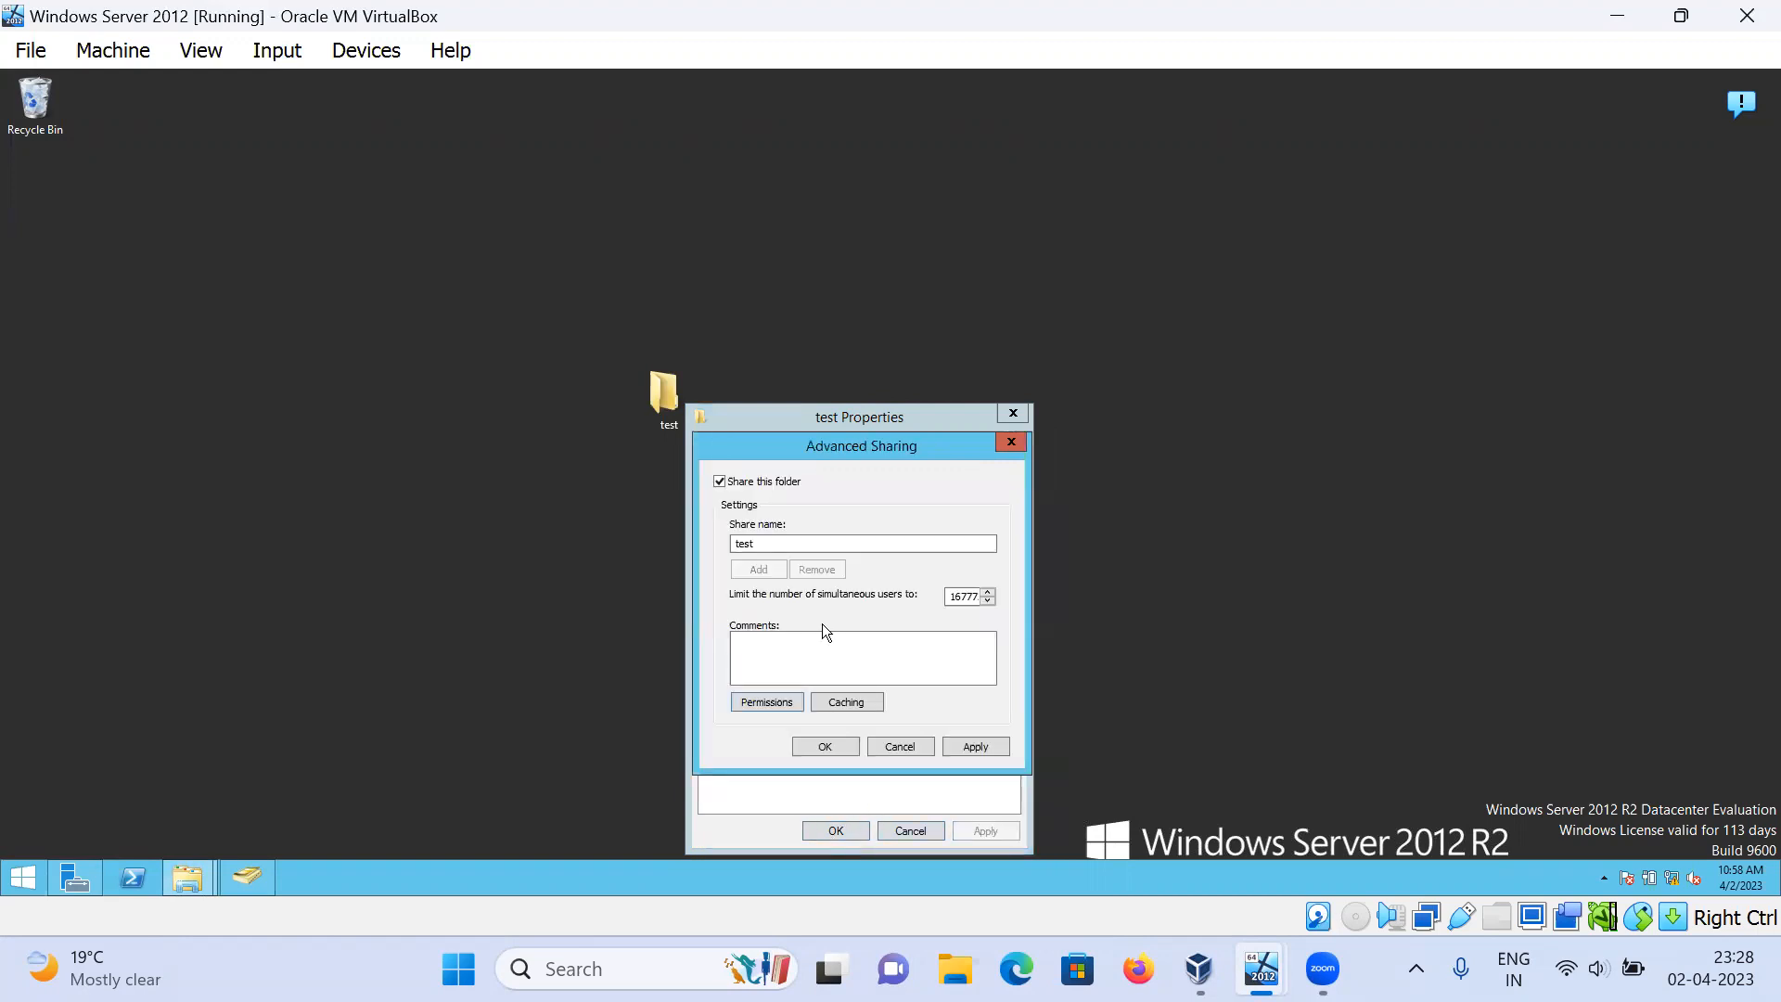
pyautogui.click(840, 745)
# Step: Add the Everyone group to the test folder's Security permissions with Full control allowed, then close Properties
pyautogui.click(803, 449)
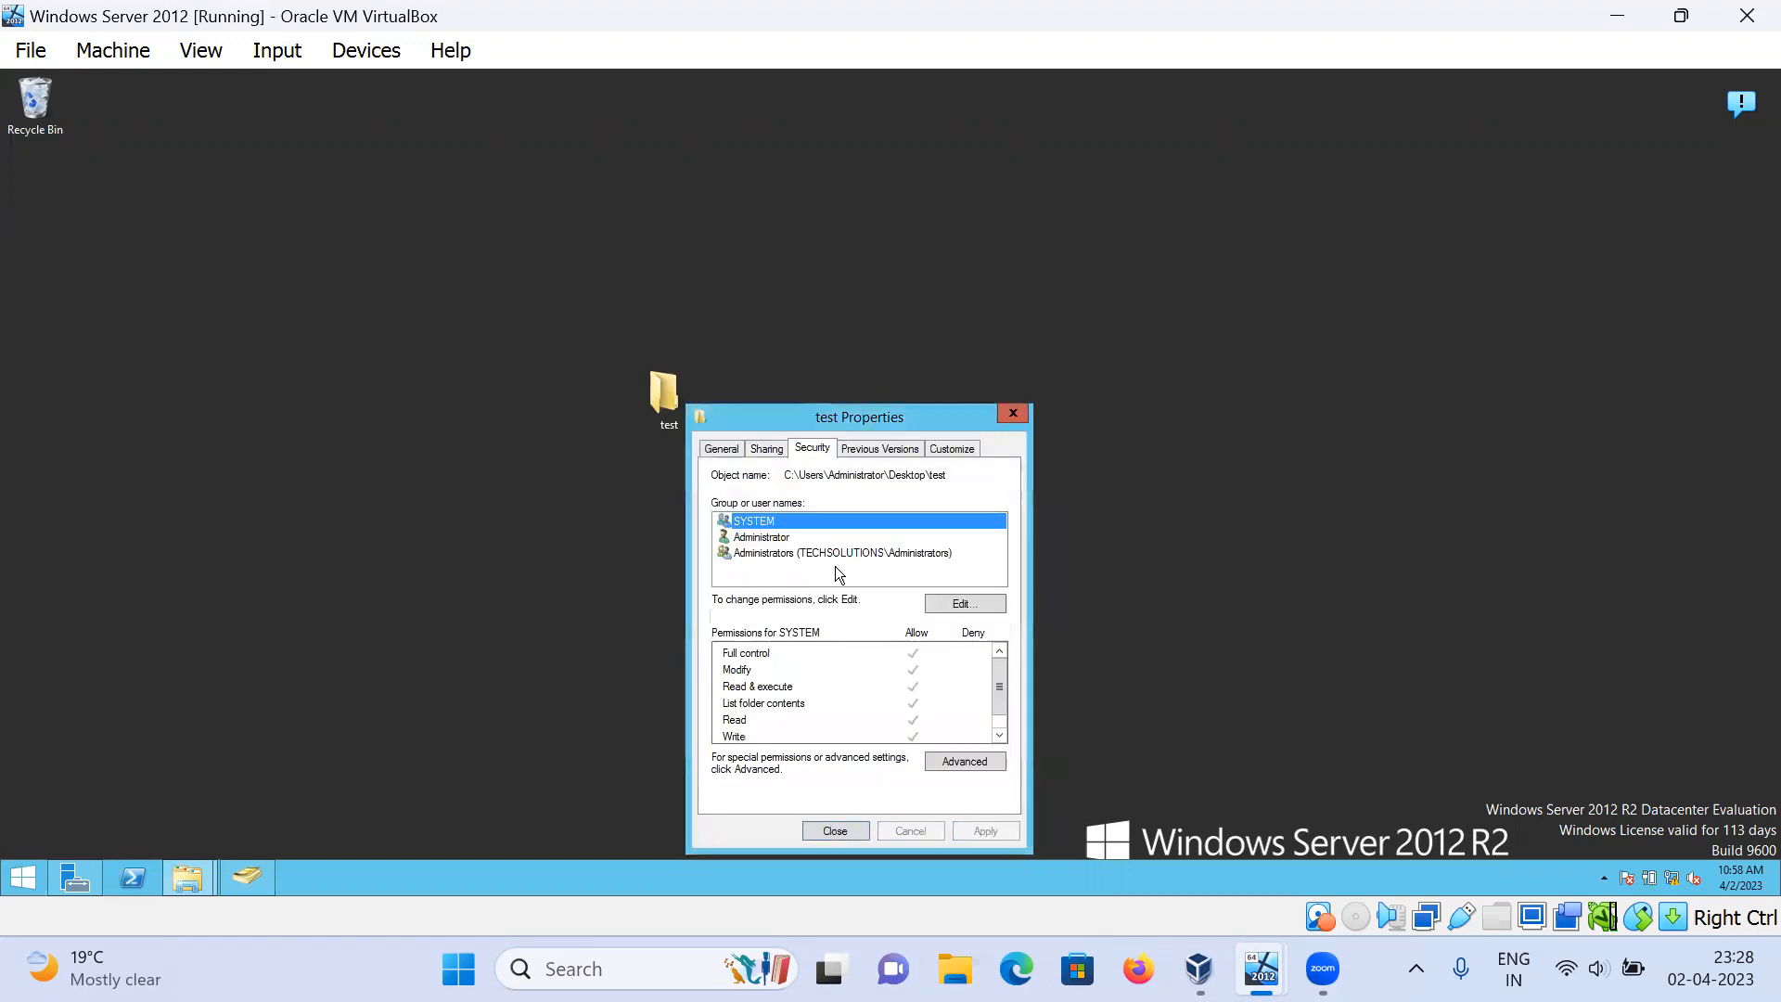
pyautogui.click(944, 606)
pyautogui.click(915, 664)
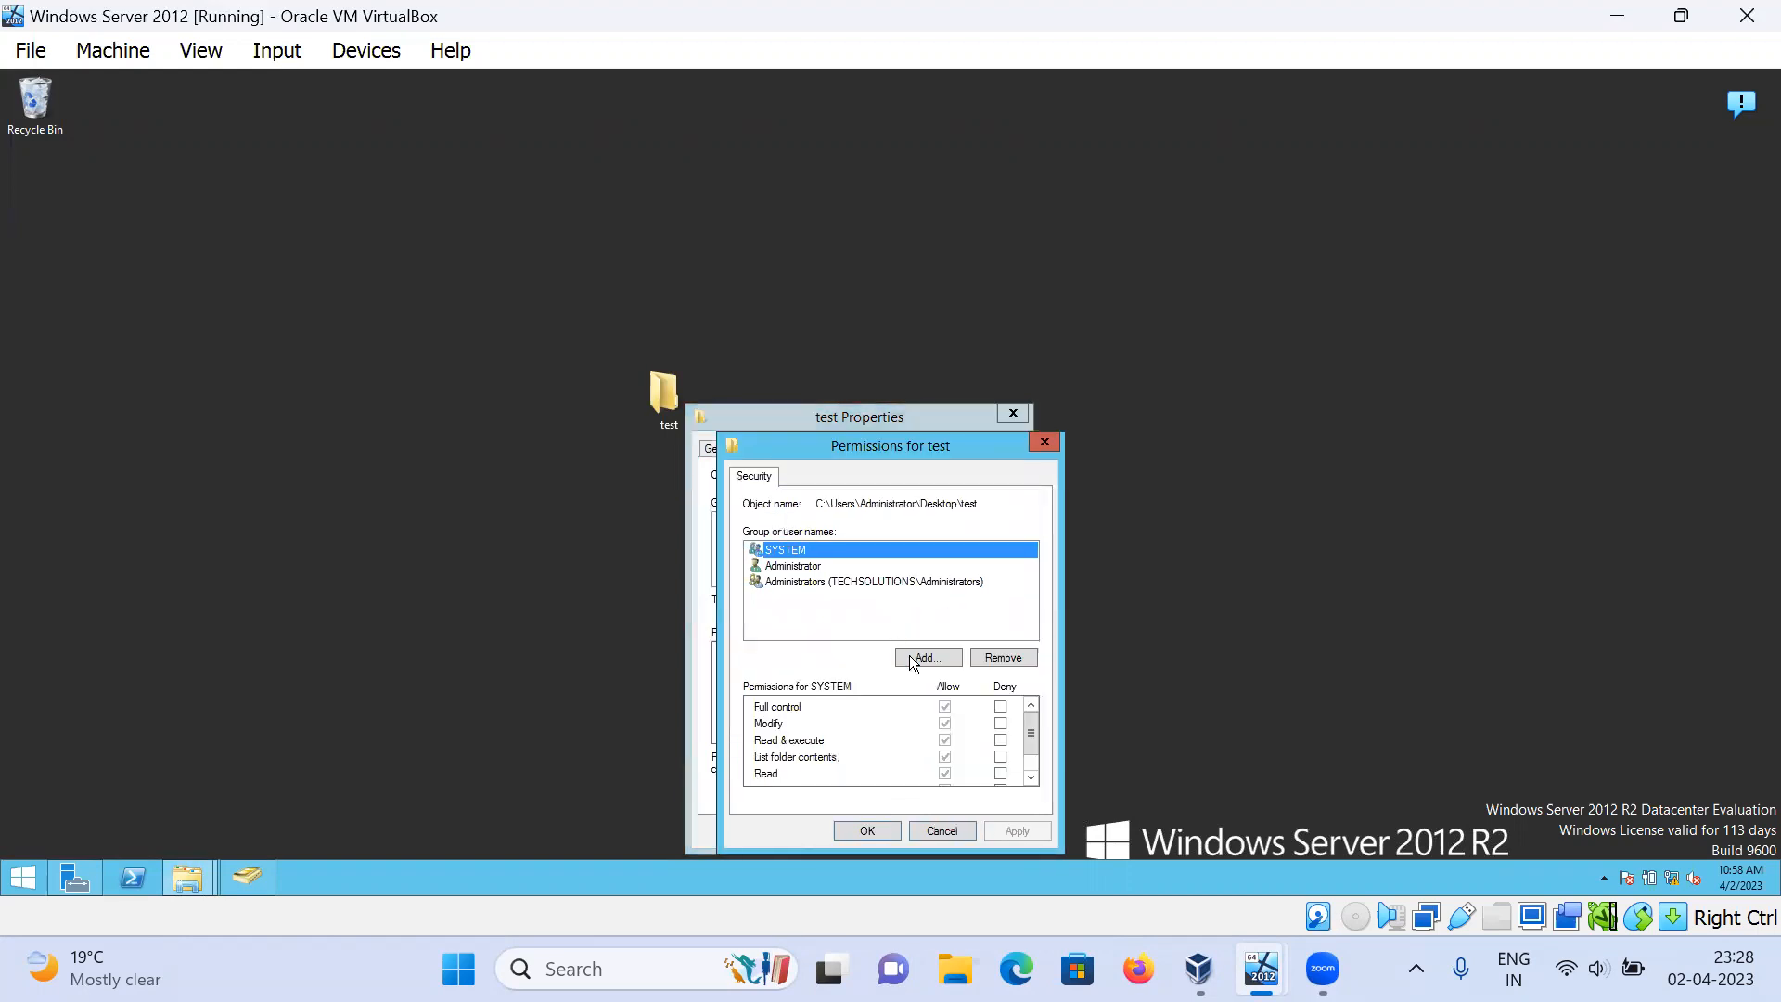
pyautogui.write('everyone')
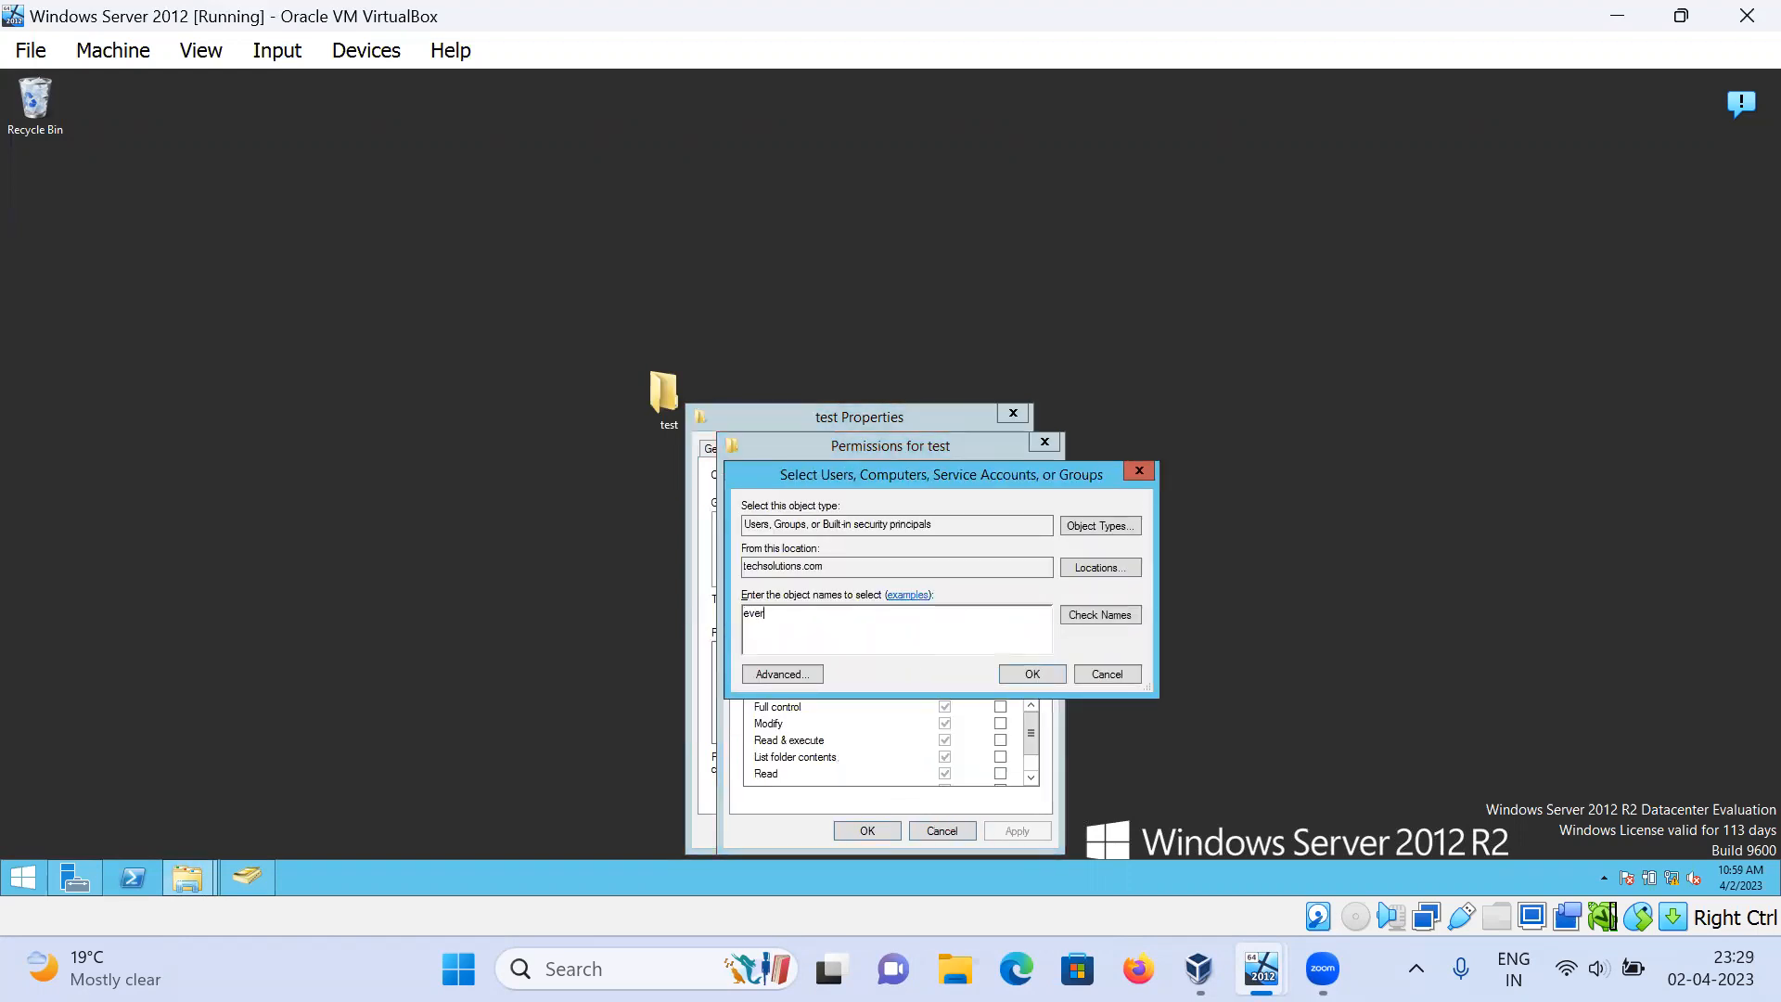
pyautogui.press('Return')
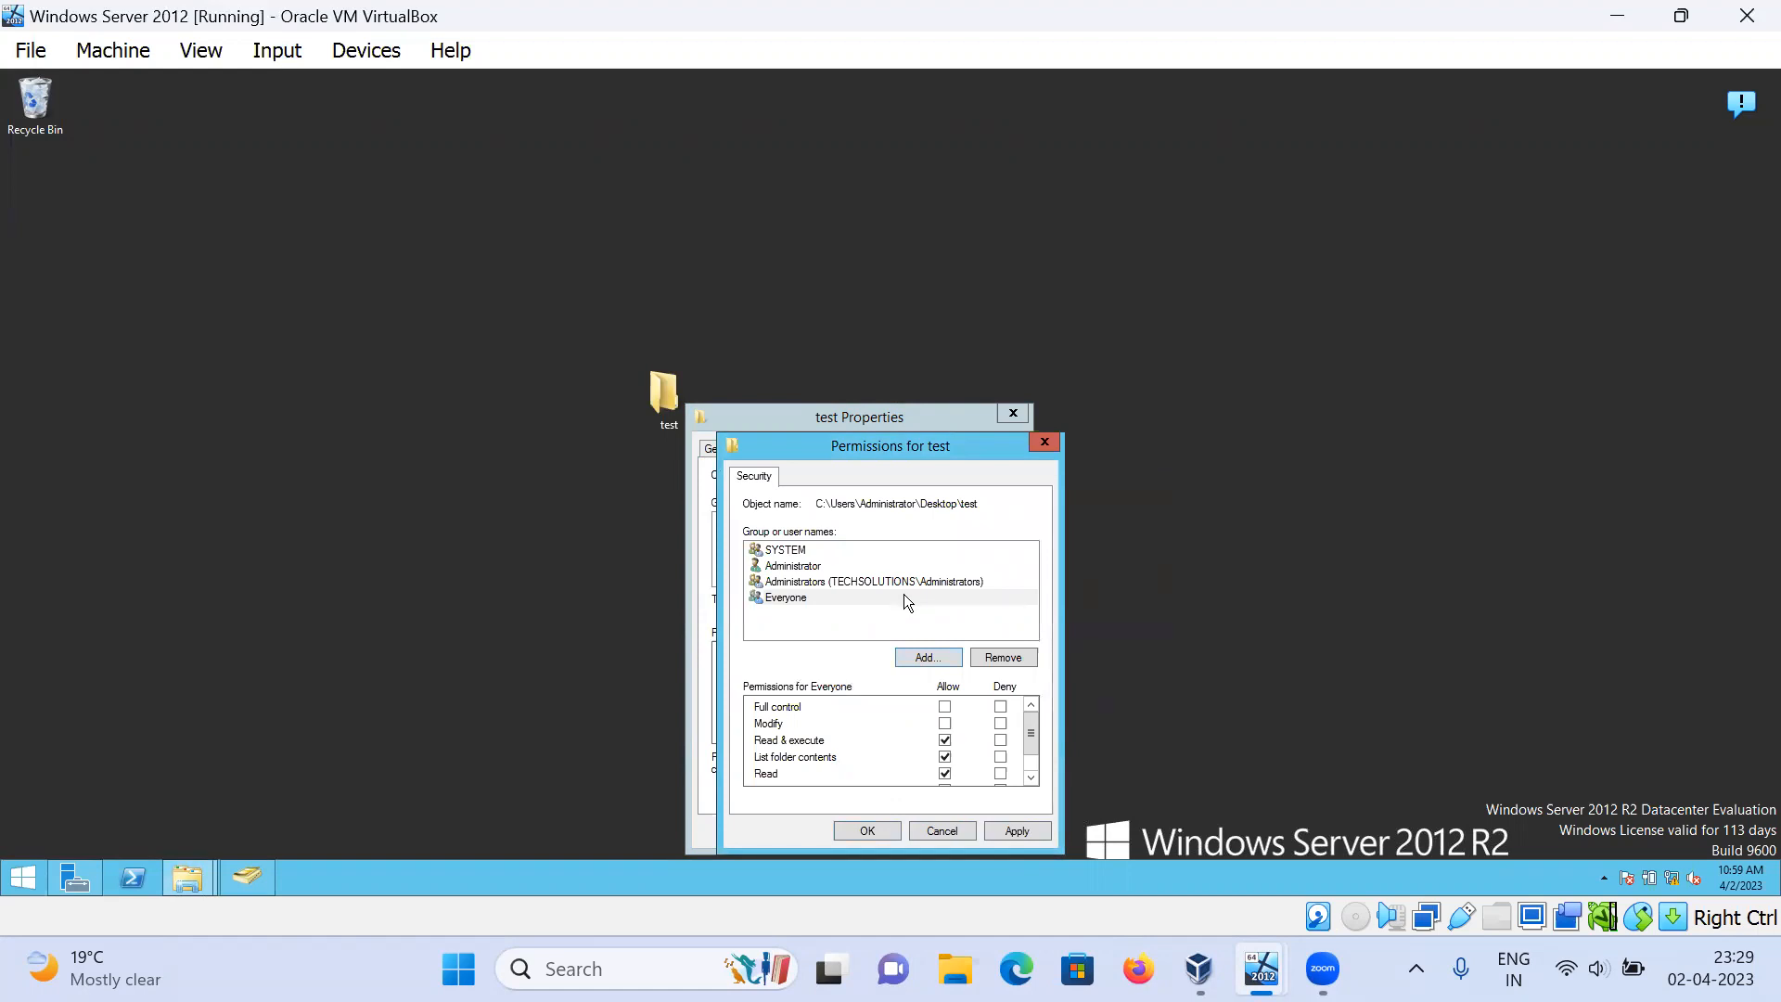
pyautogui.click(946, 708)
pyautogui.click(1011, 831)
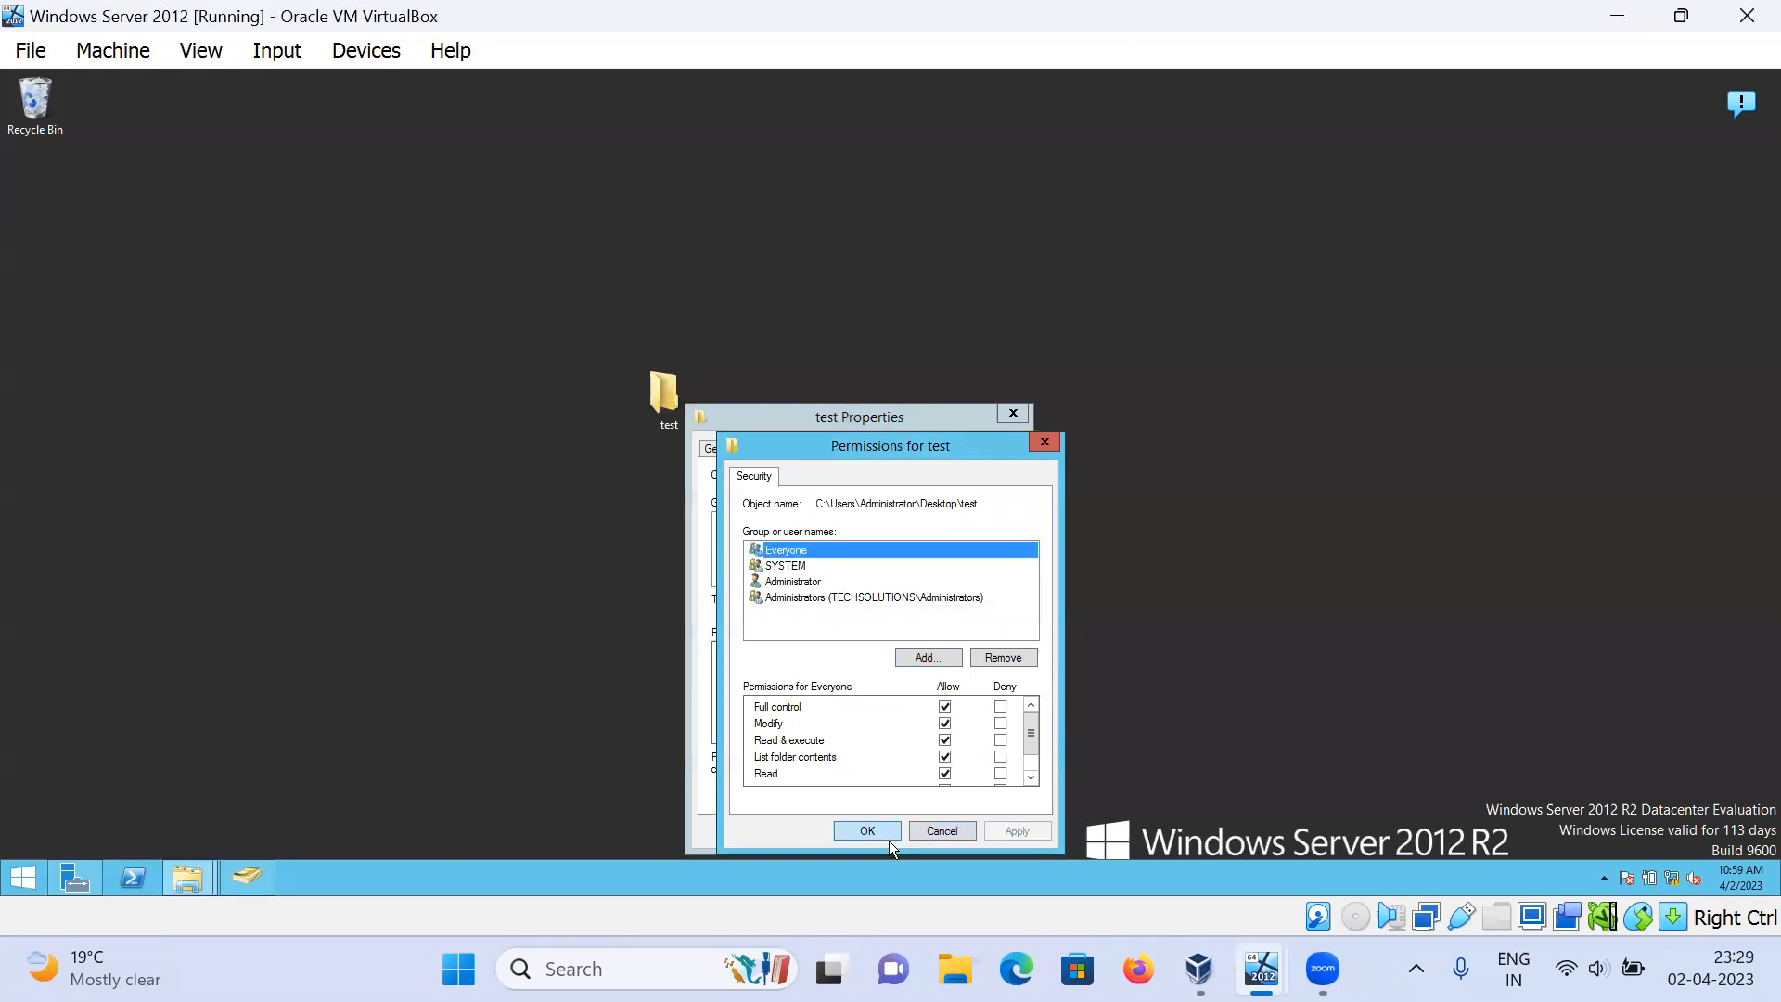
pyautogui.click(862, 832)
pyautogui.click(834, 832)
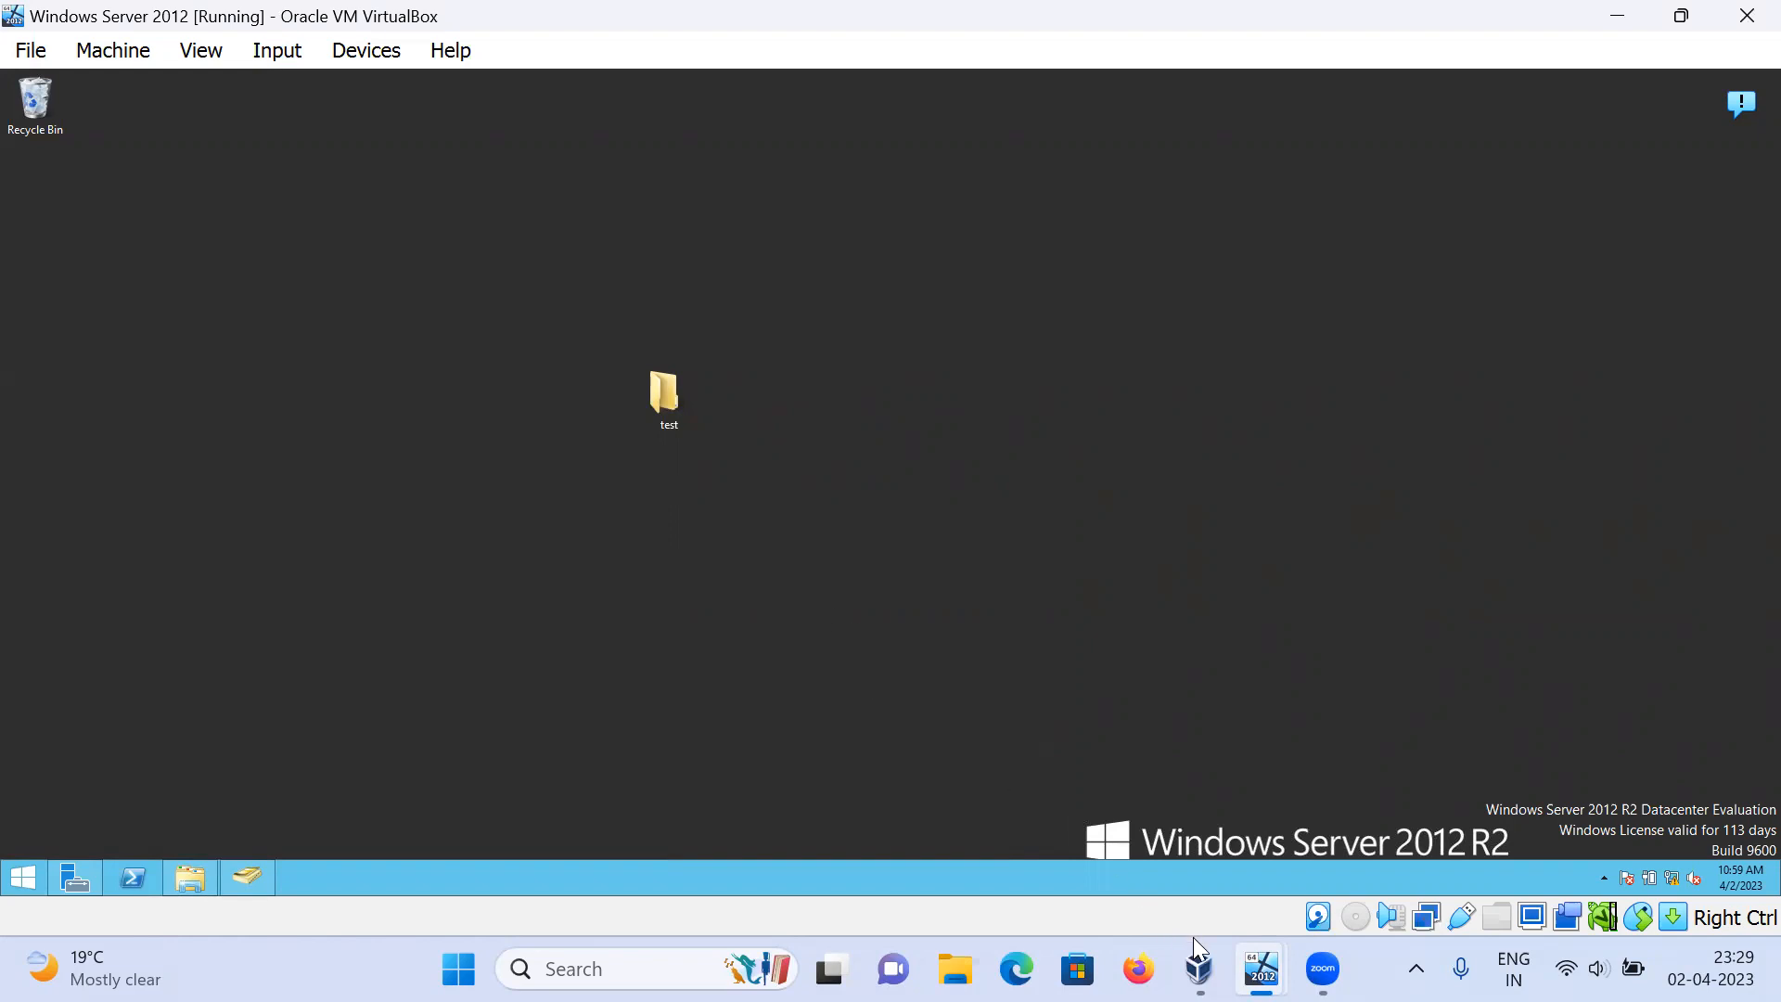
# Step: Switch to the Windows 10 VM and open File Explorer on This PC
pyautogui.moveTo(1198, 965)
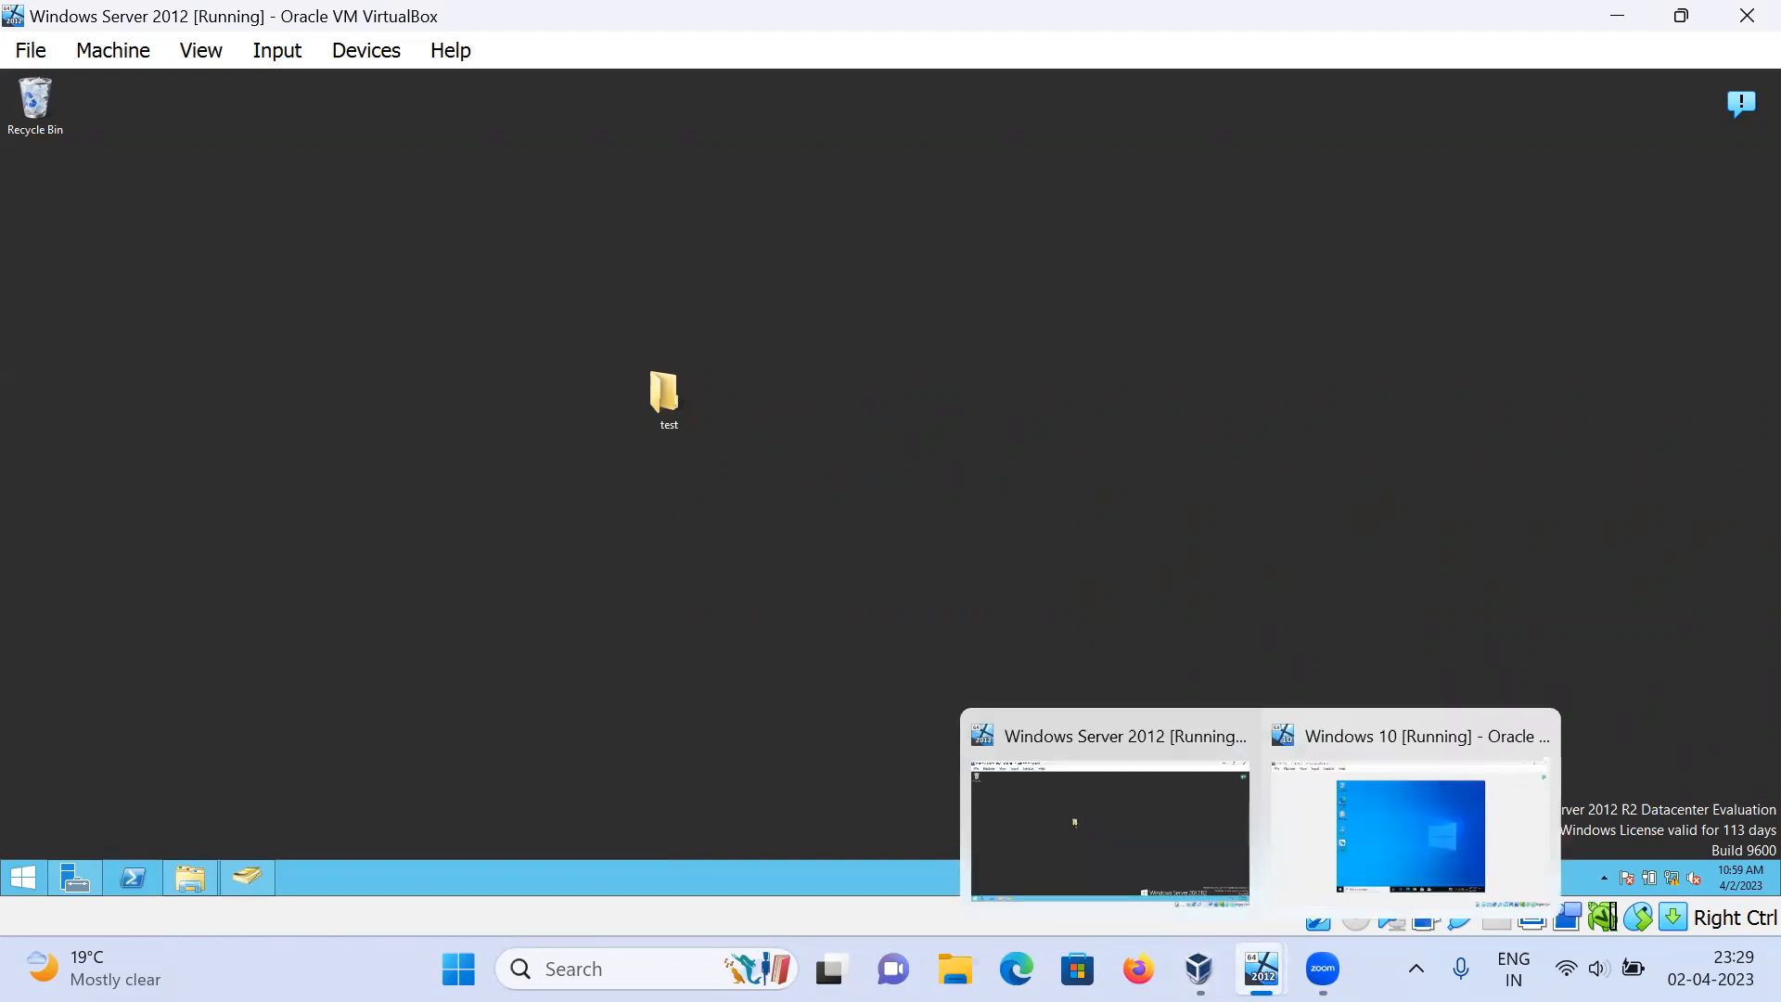
pyautogui.click(1387, 830)
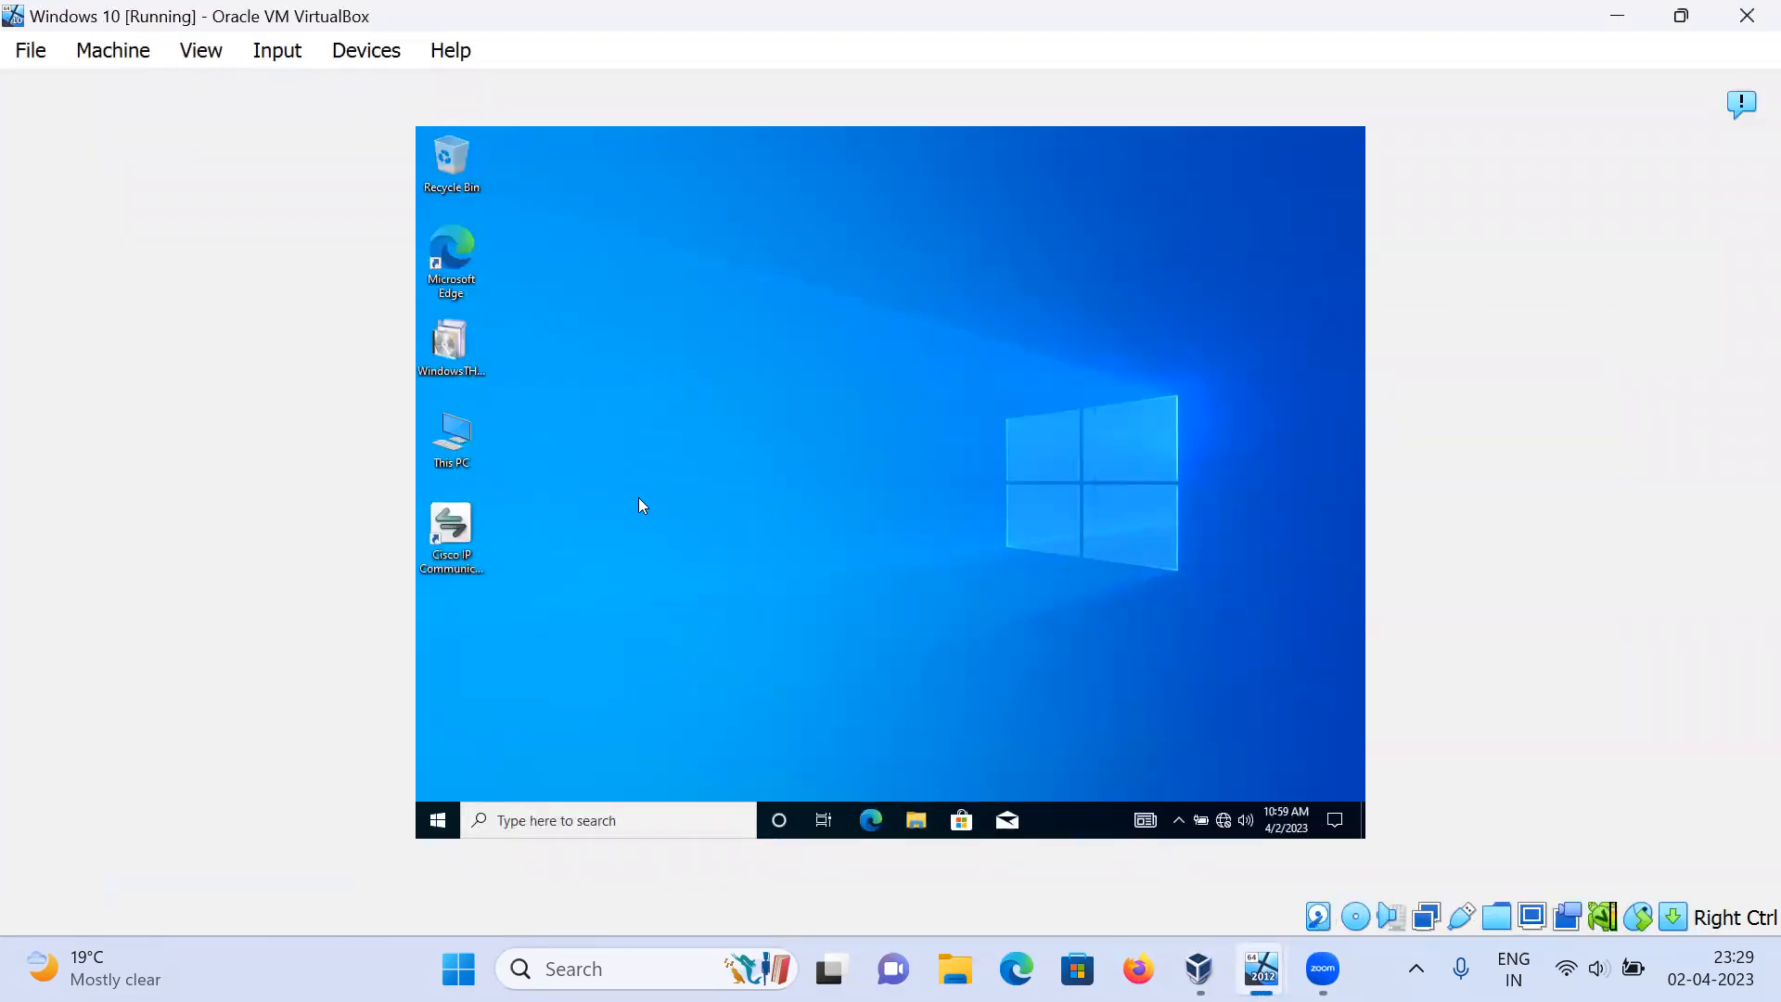
pyautogui.click(915, 820)
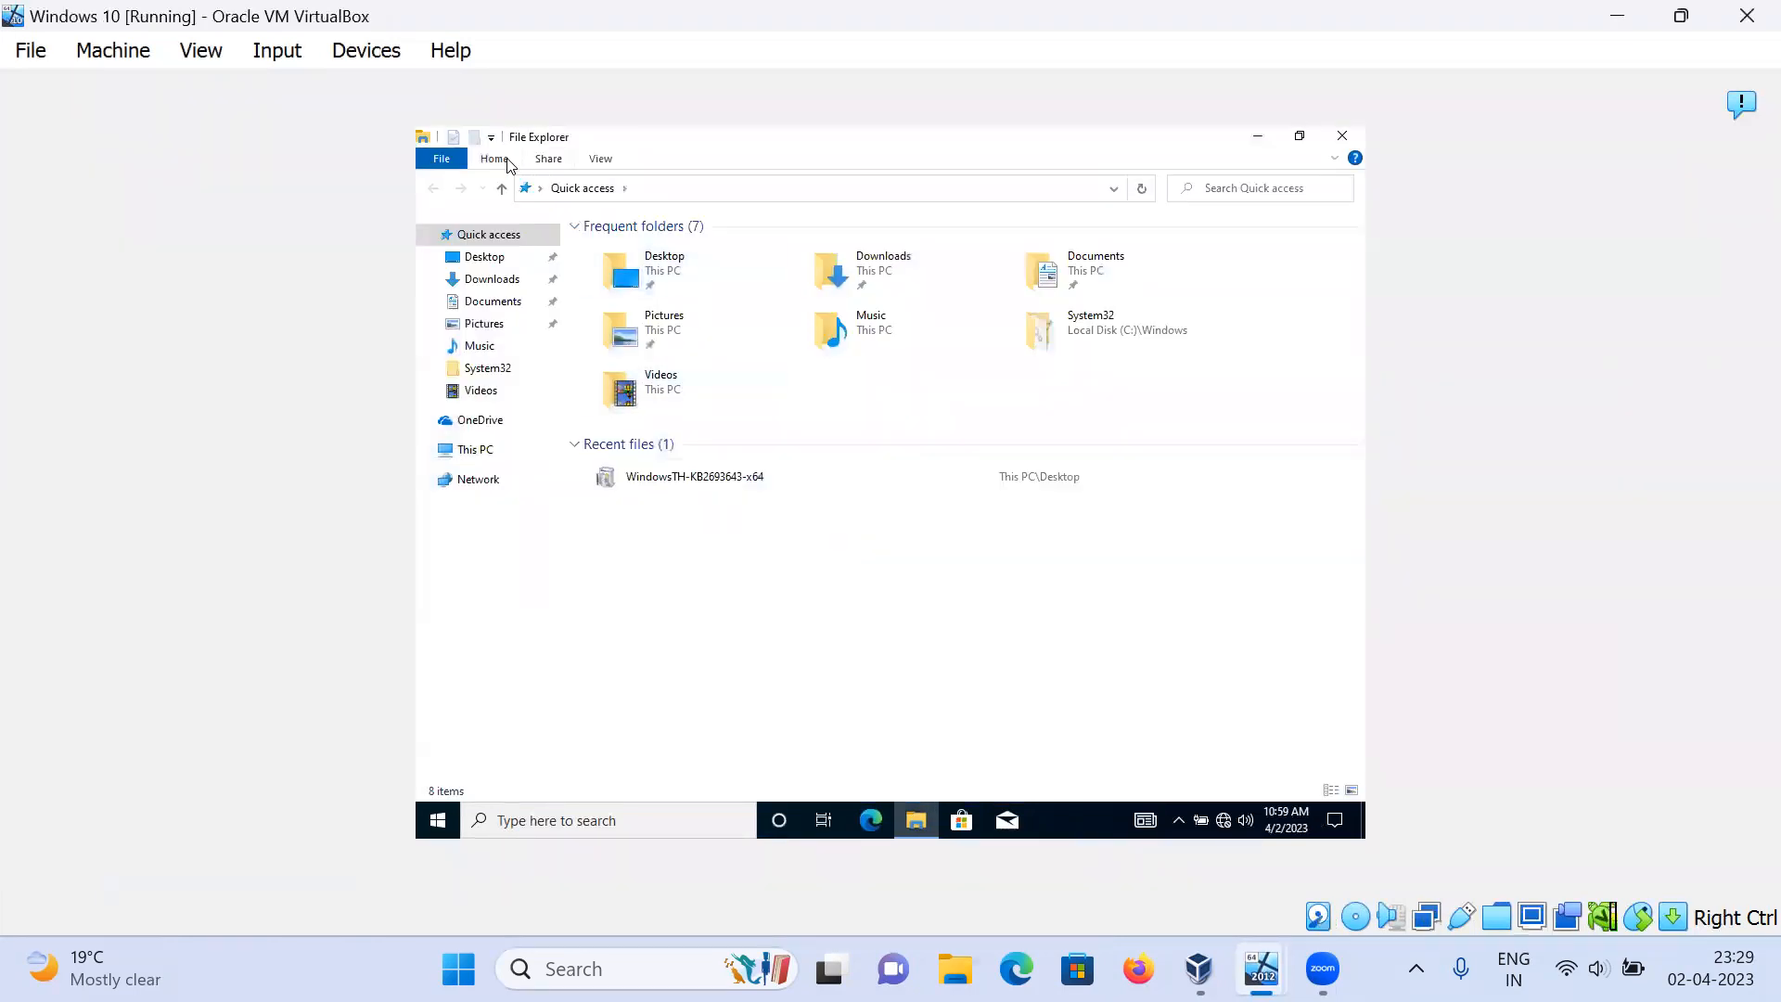
pyautogui.click(497, 160)
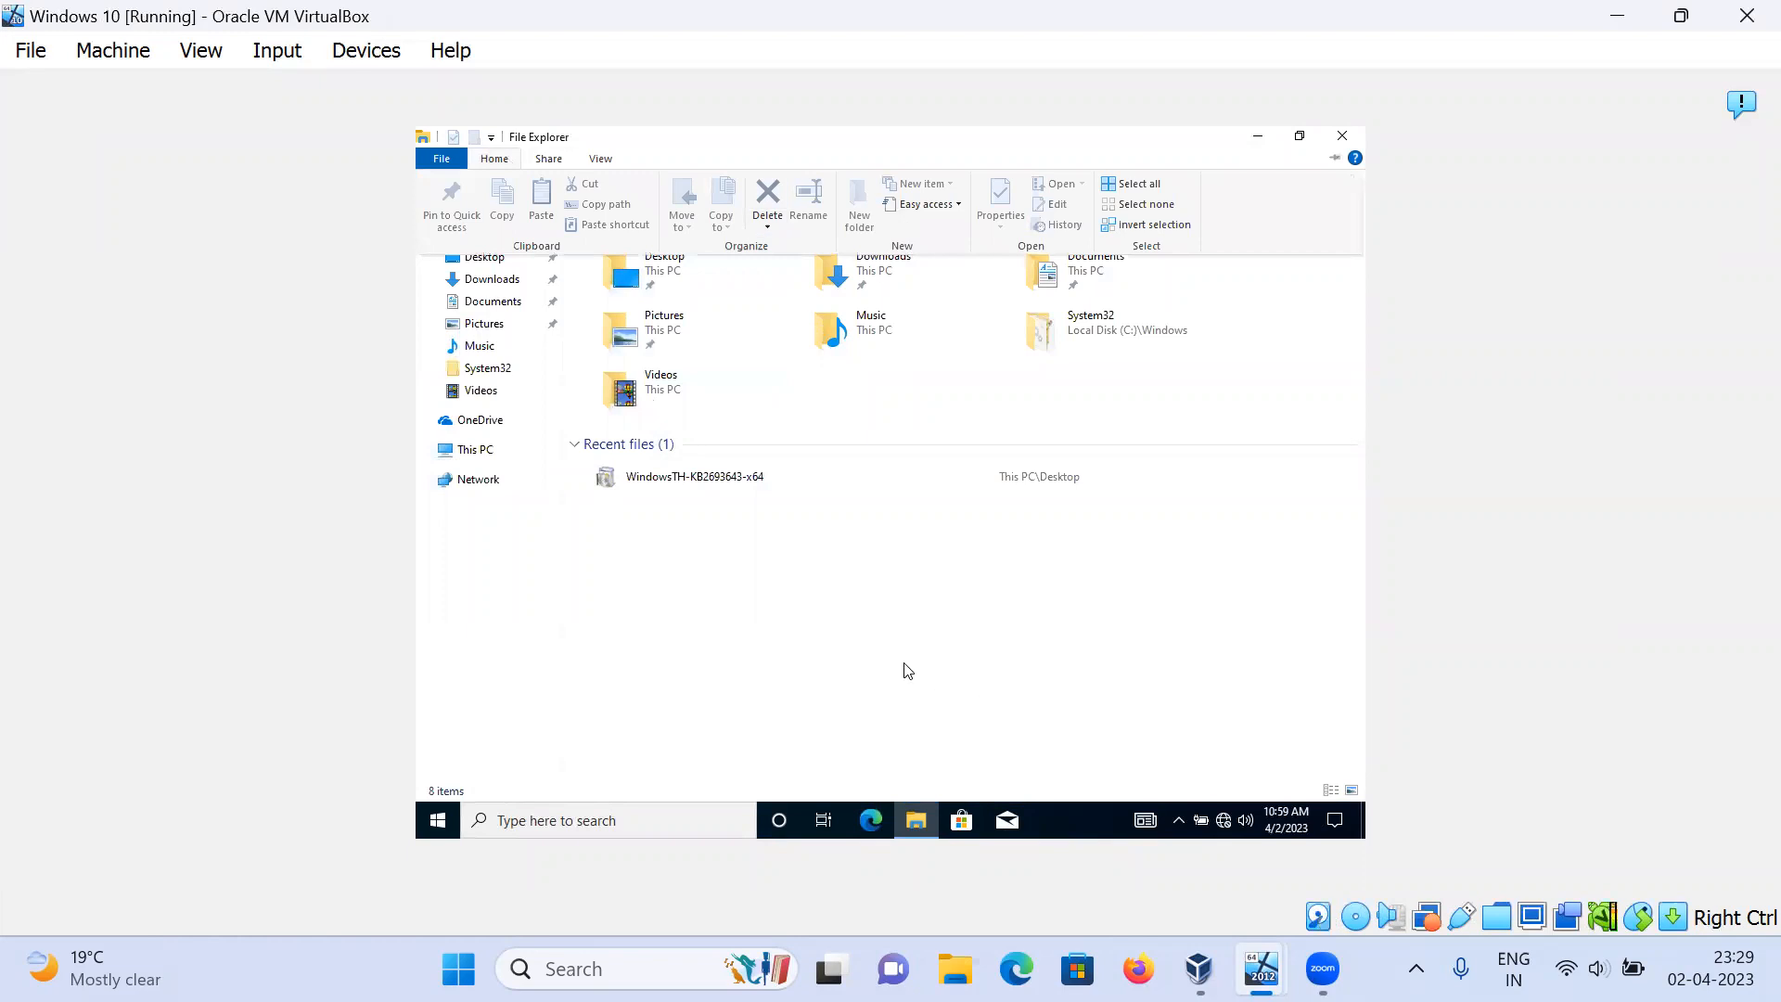
pyautogui.click(633, 531)
pyautogui.click(489, 452)
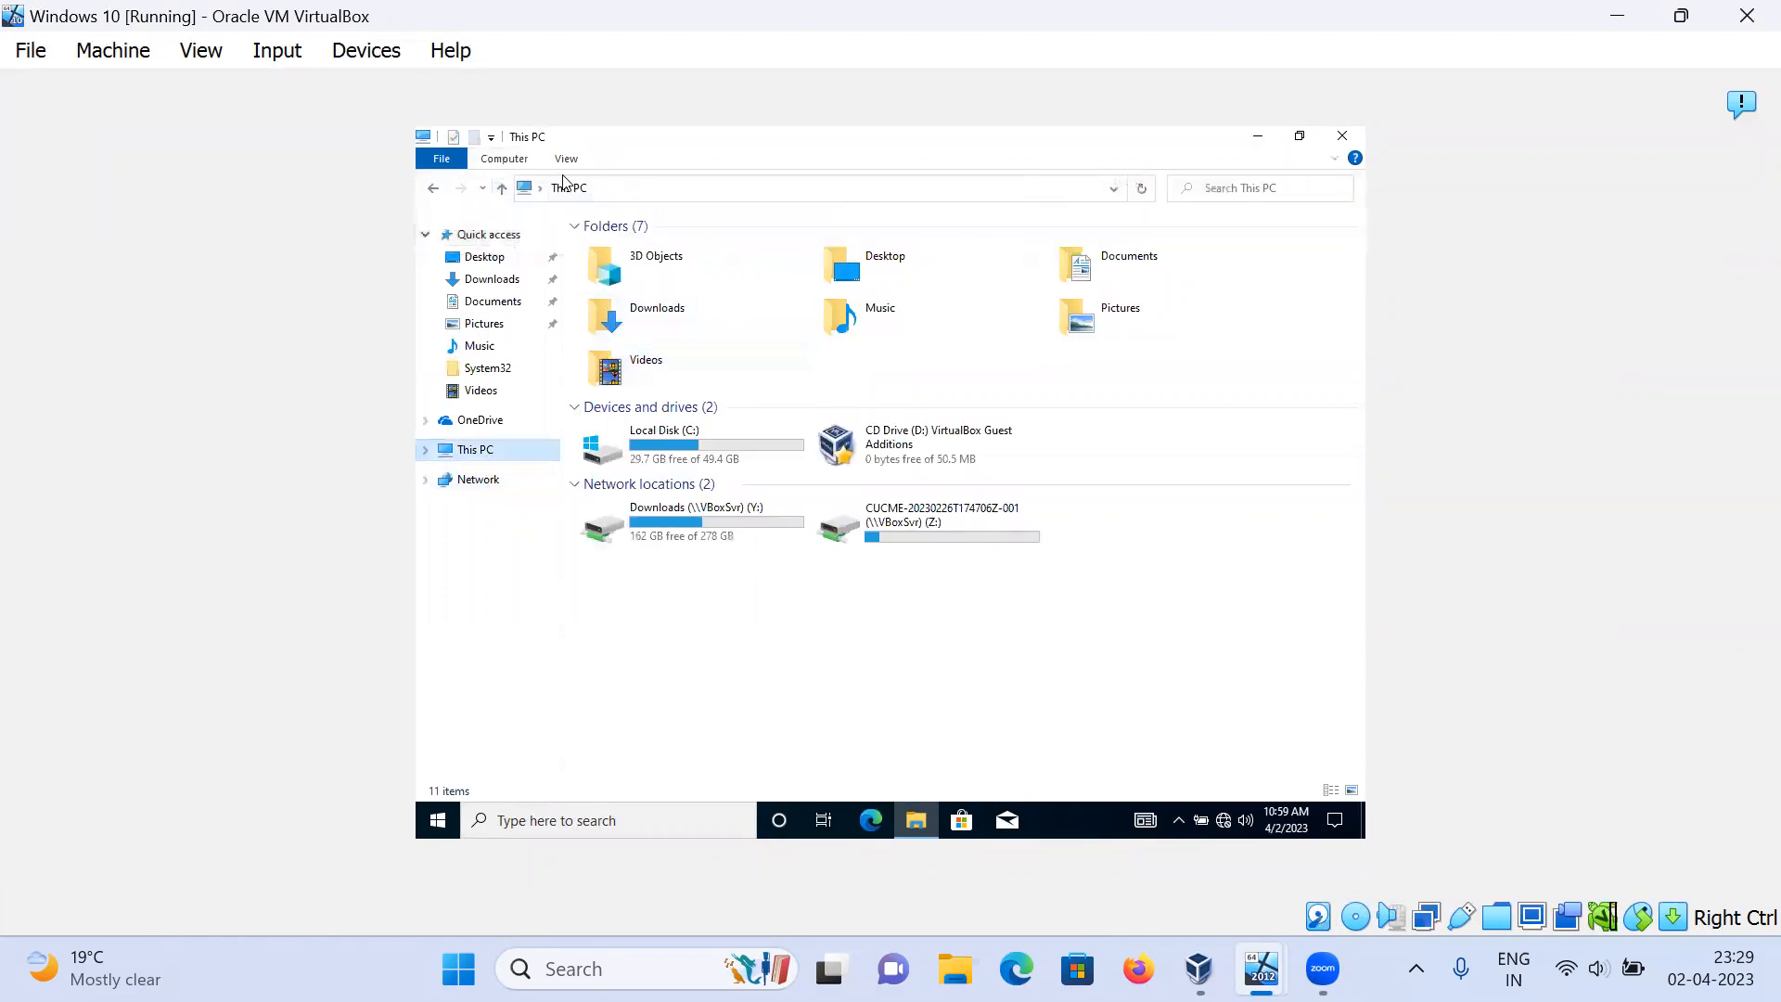
# Step: Map \\10.0.0.1\test as network drive X: and return to This PC
pyautogui.click(483, 163)
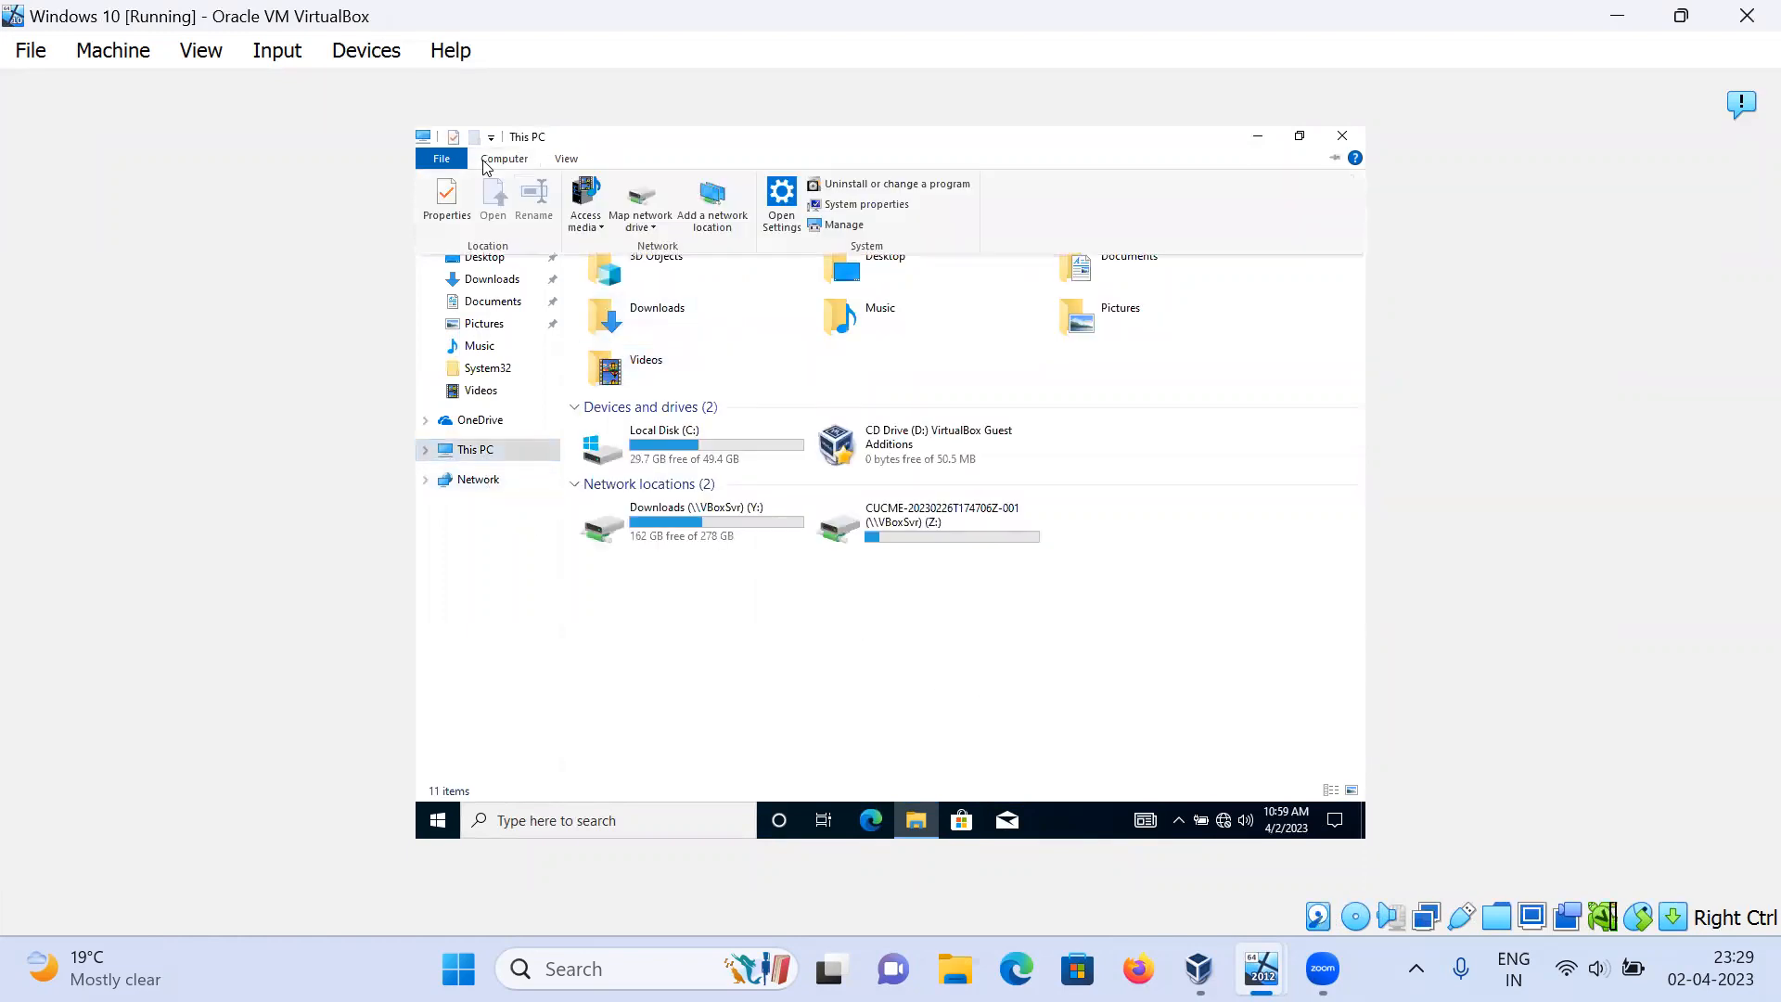
pyautogui.click(639, 198)
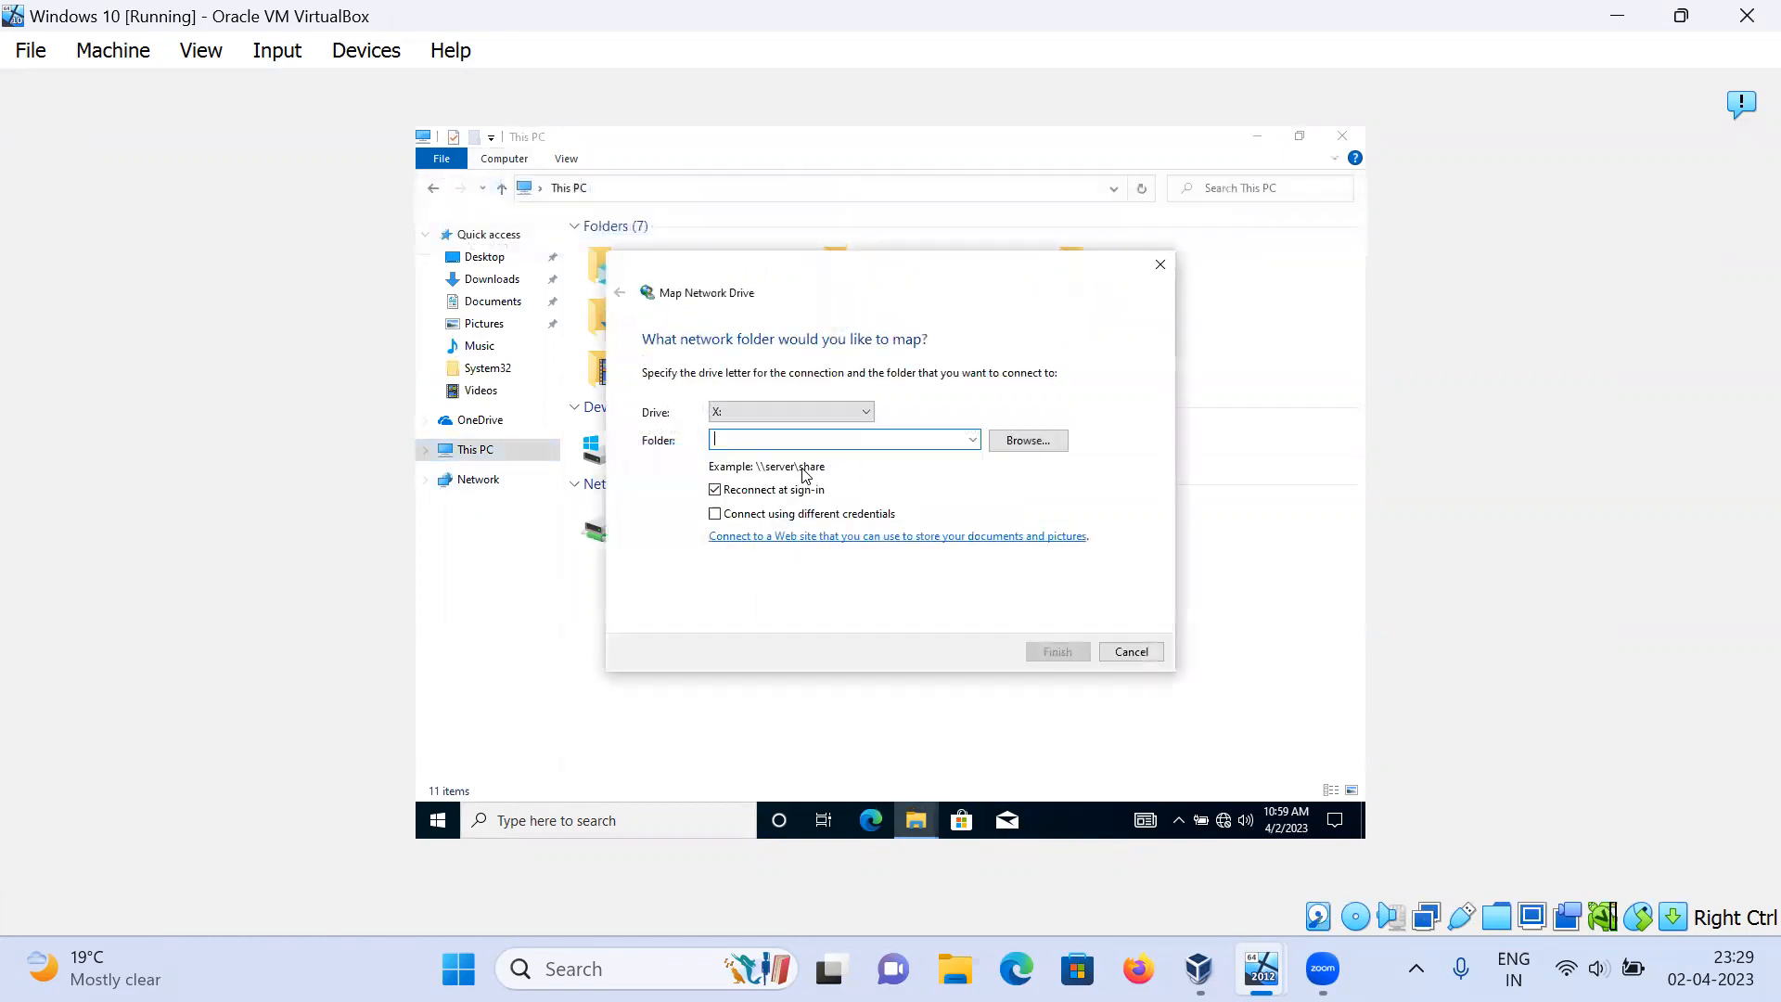
pyautogui.write('\\\\10.0.0.')
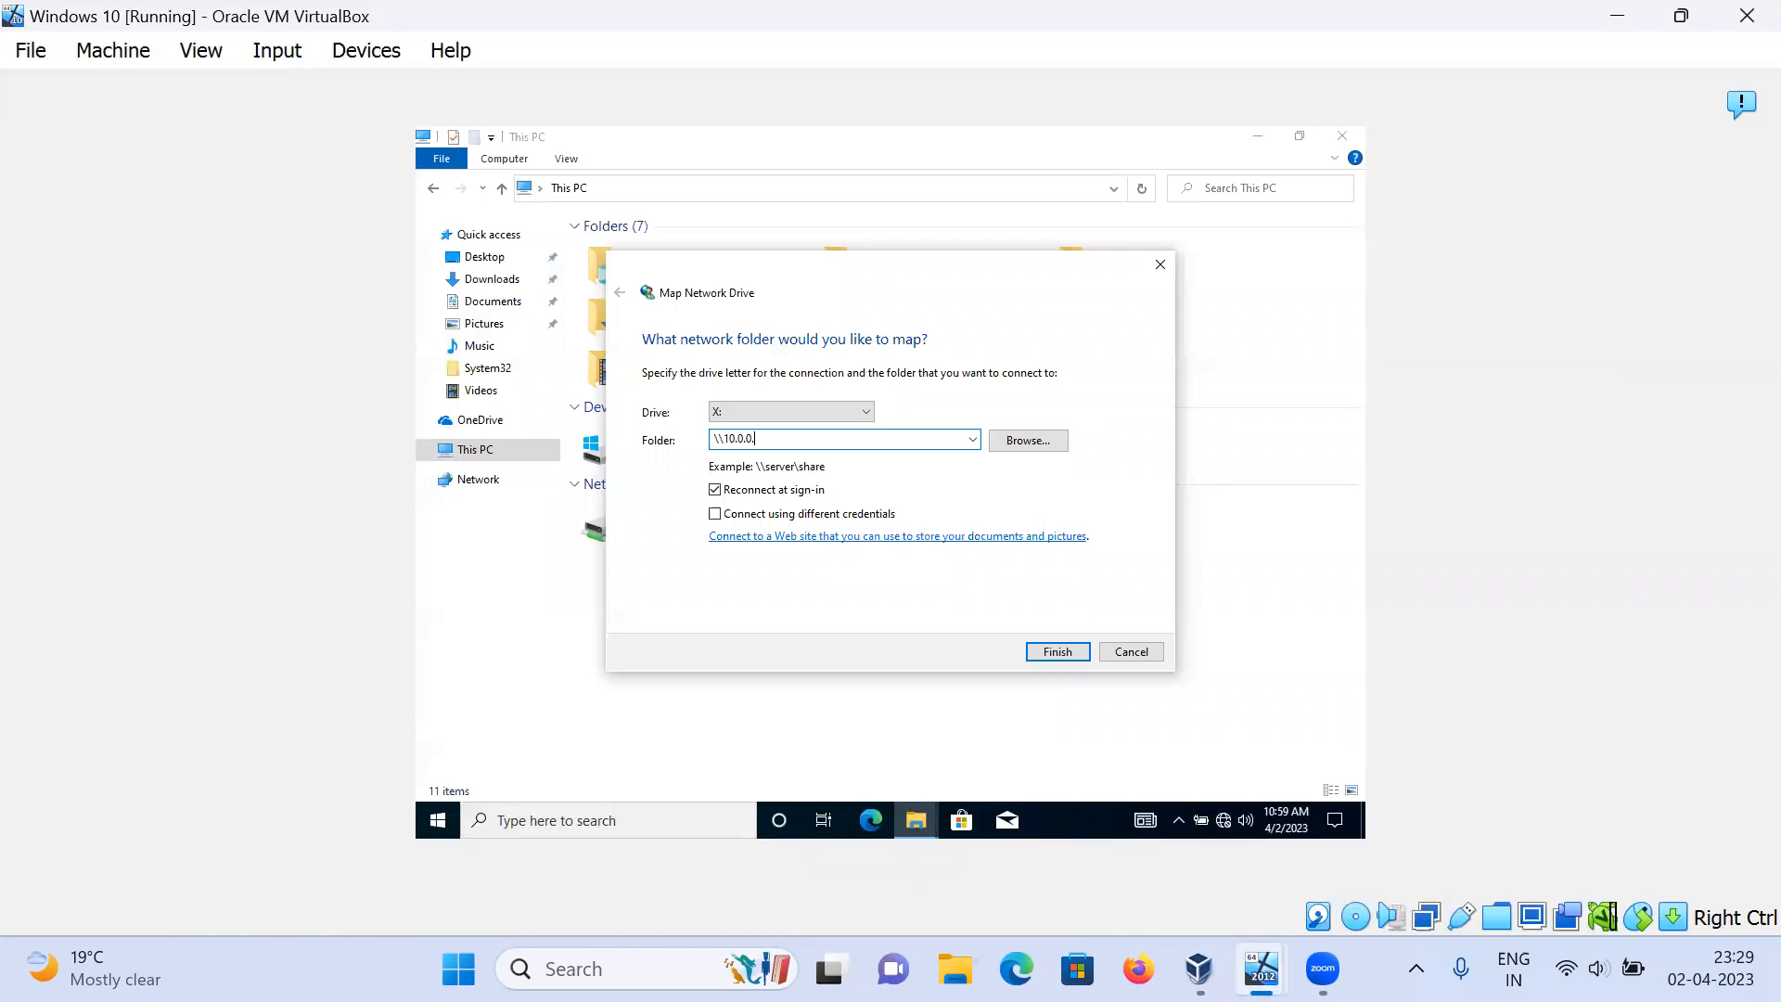
pyautogui.write('1\\test')
pyautogui.press('Return')
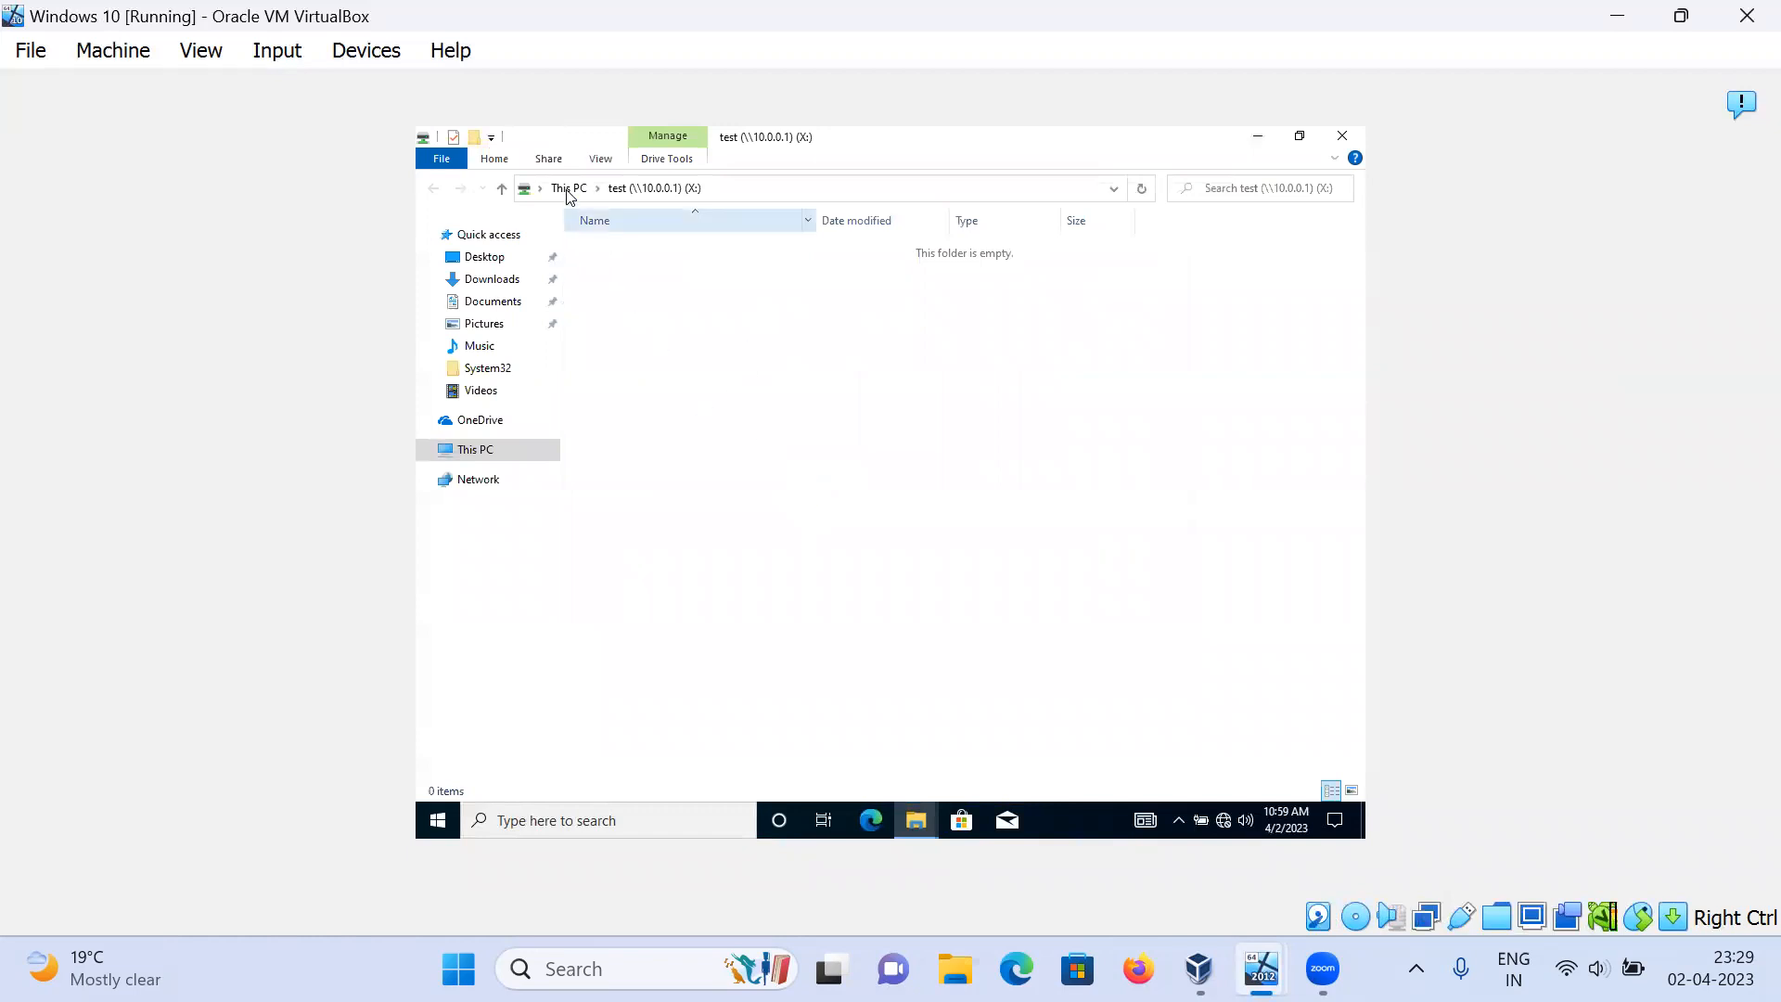
pyautogui.click(570, 189)
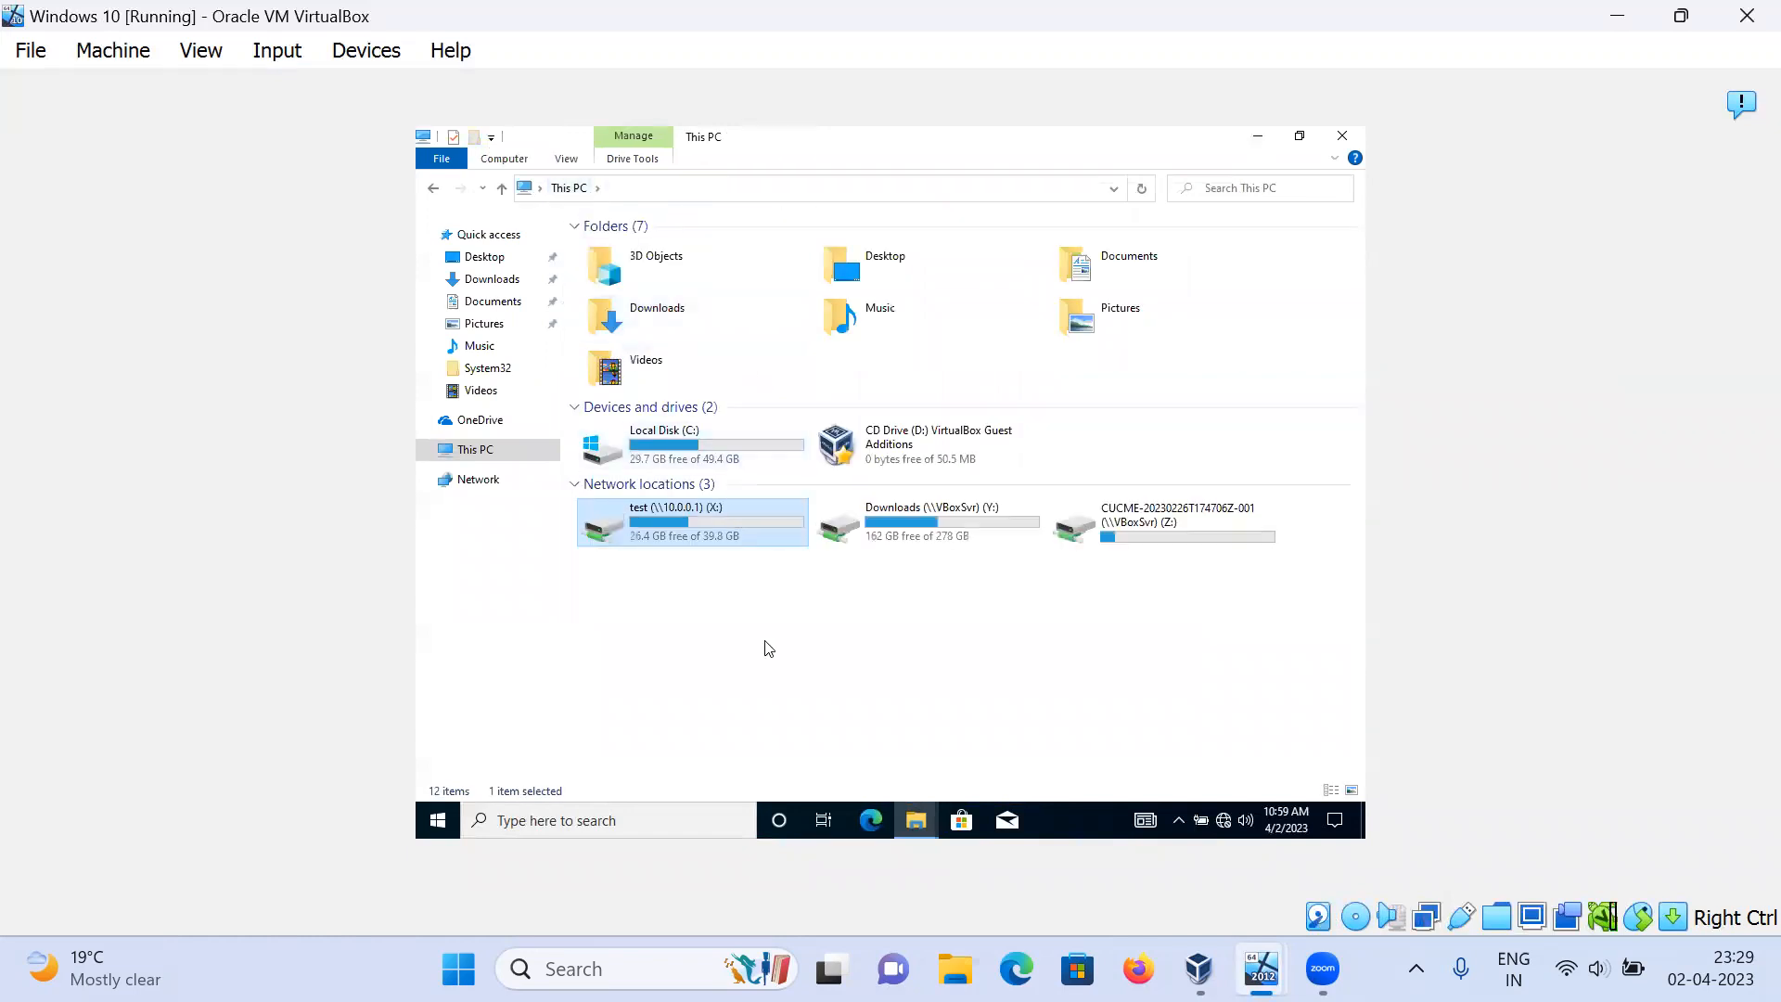
# Step: Refresh the This PC drive list with F5 and close File Explorer to show the desktop
pyautogui.click(768, 649)
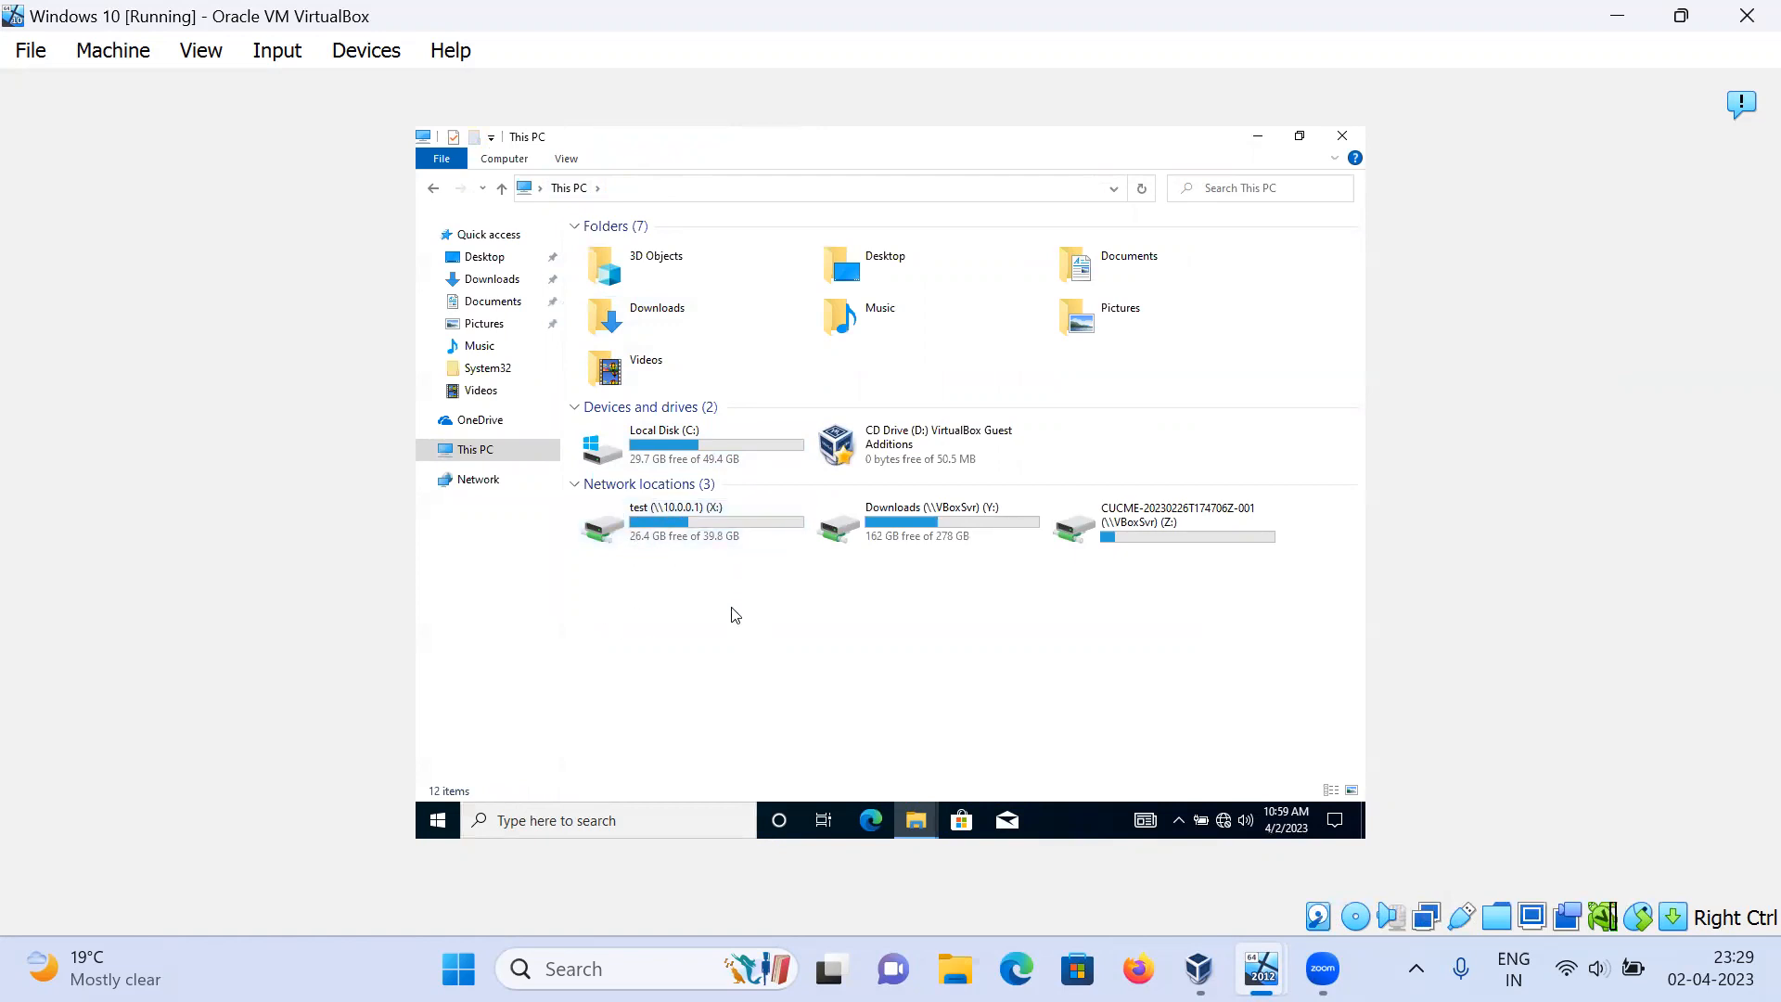
pyautogui.click(440, 826)
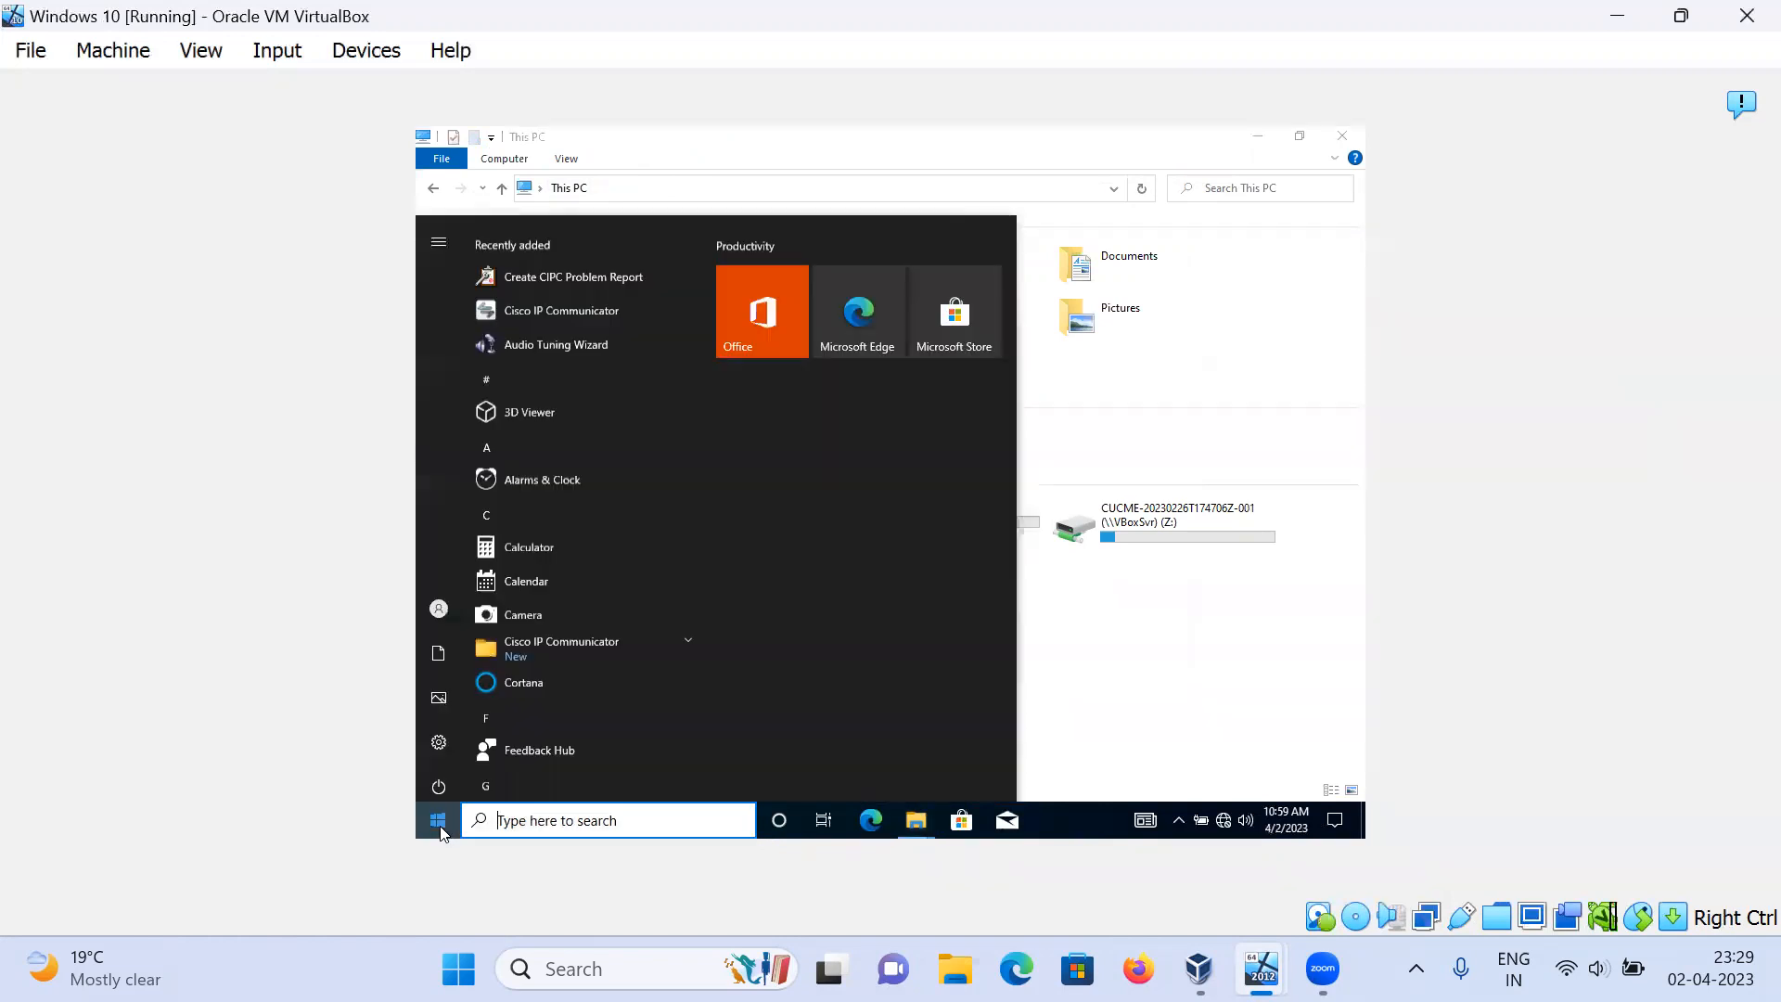
pyautogui.moveTo(425, 598)
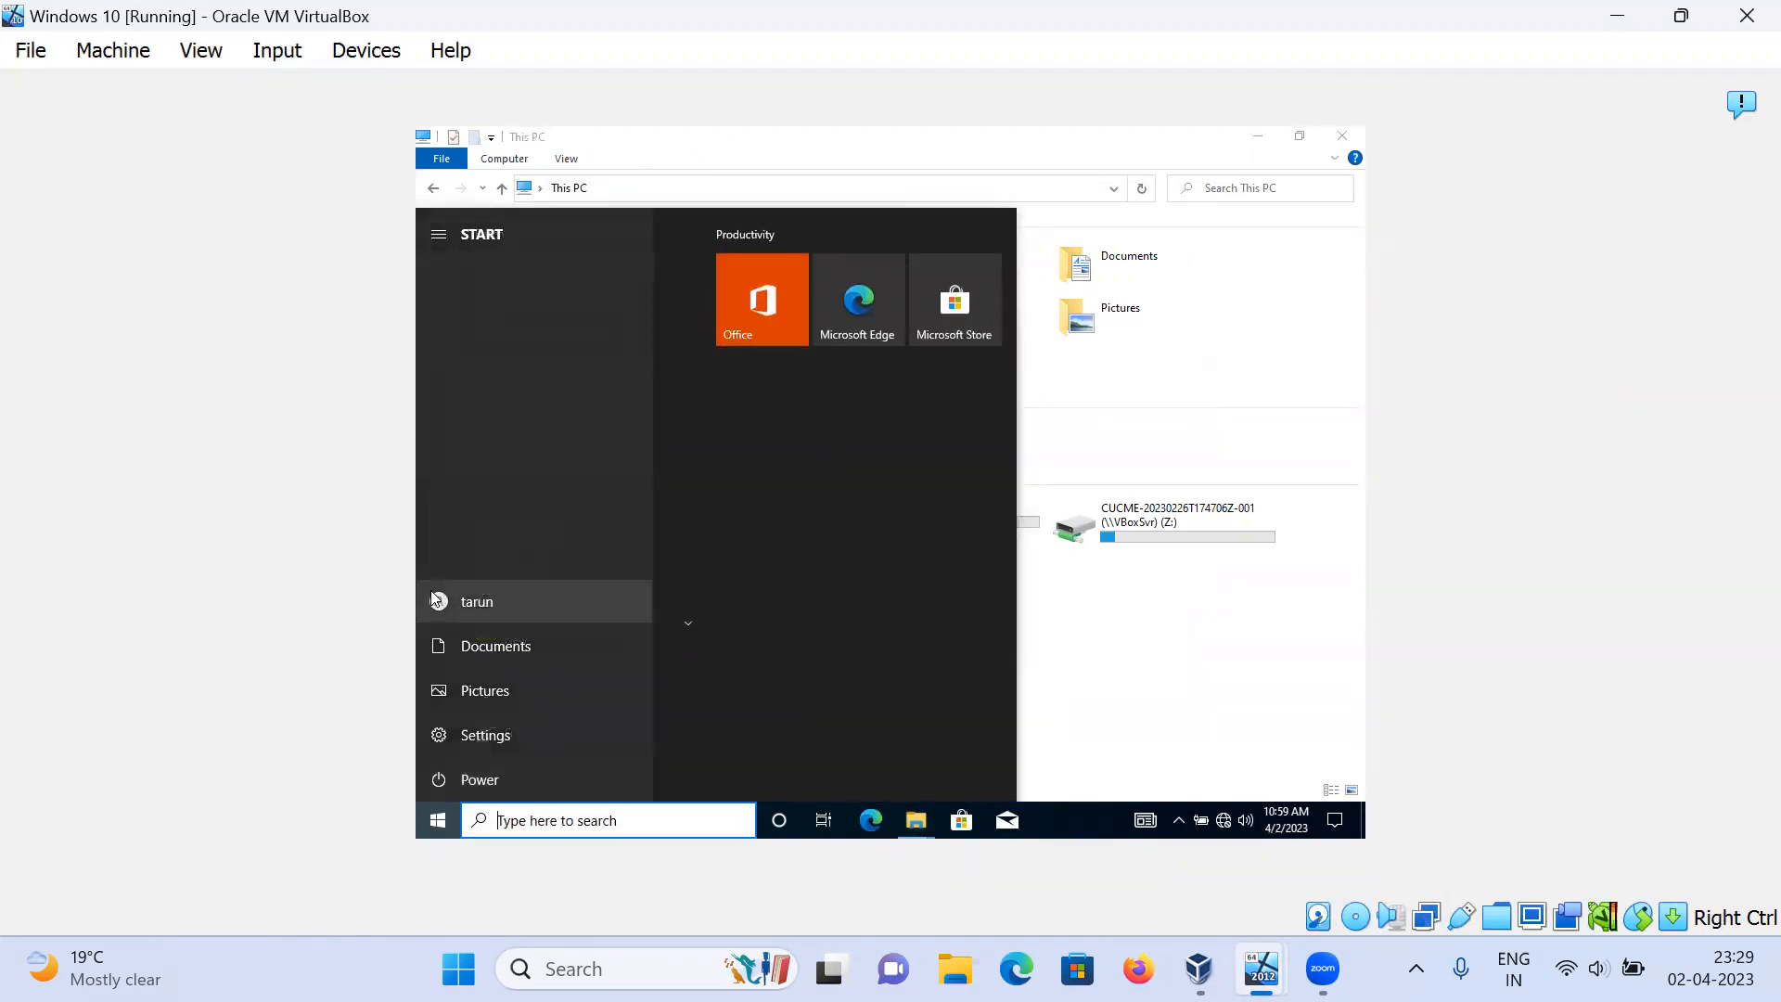
pyautogui.click(1045, 750)
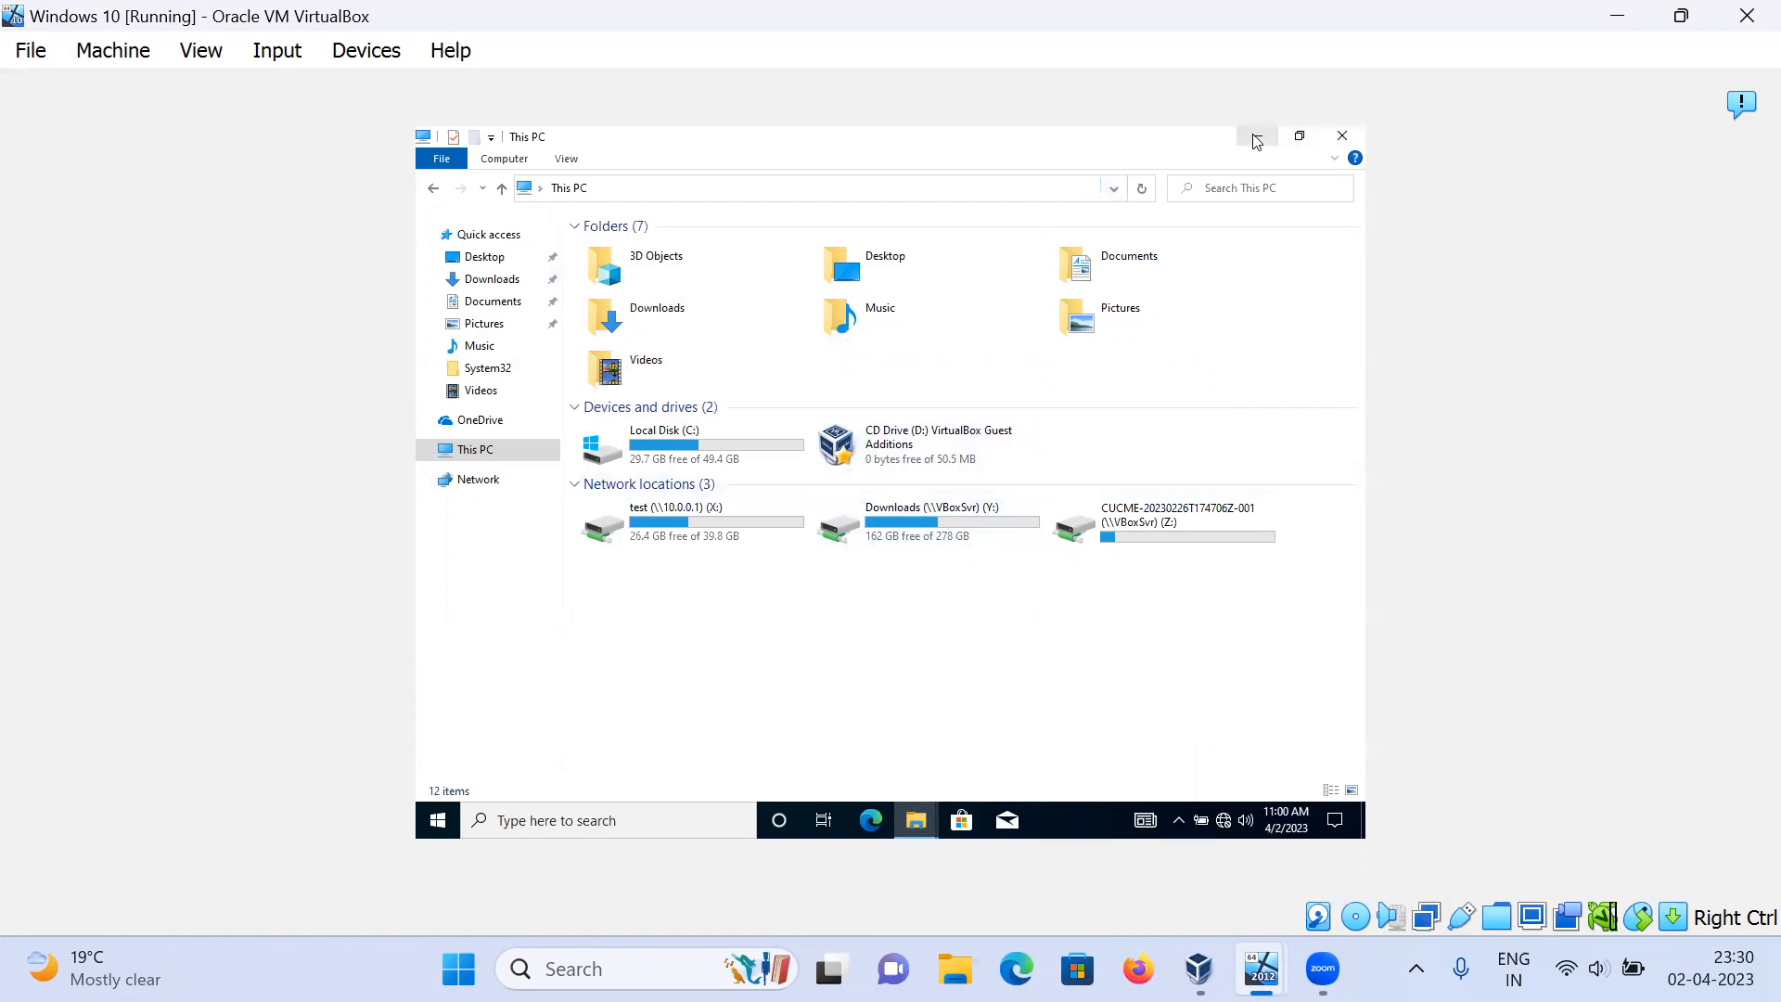
pyautogui.press('F5')
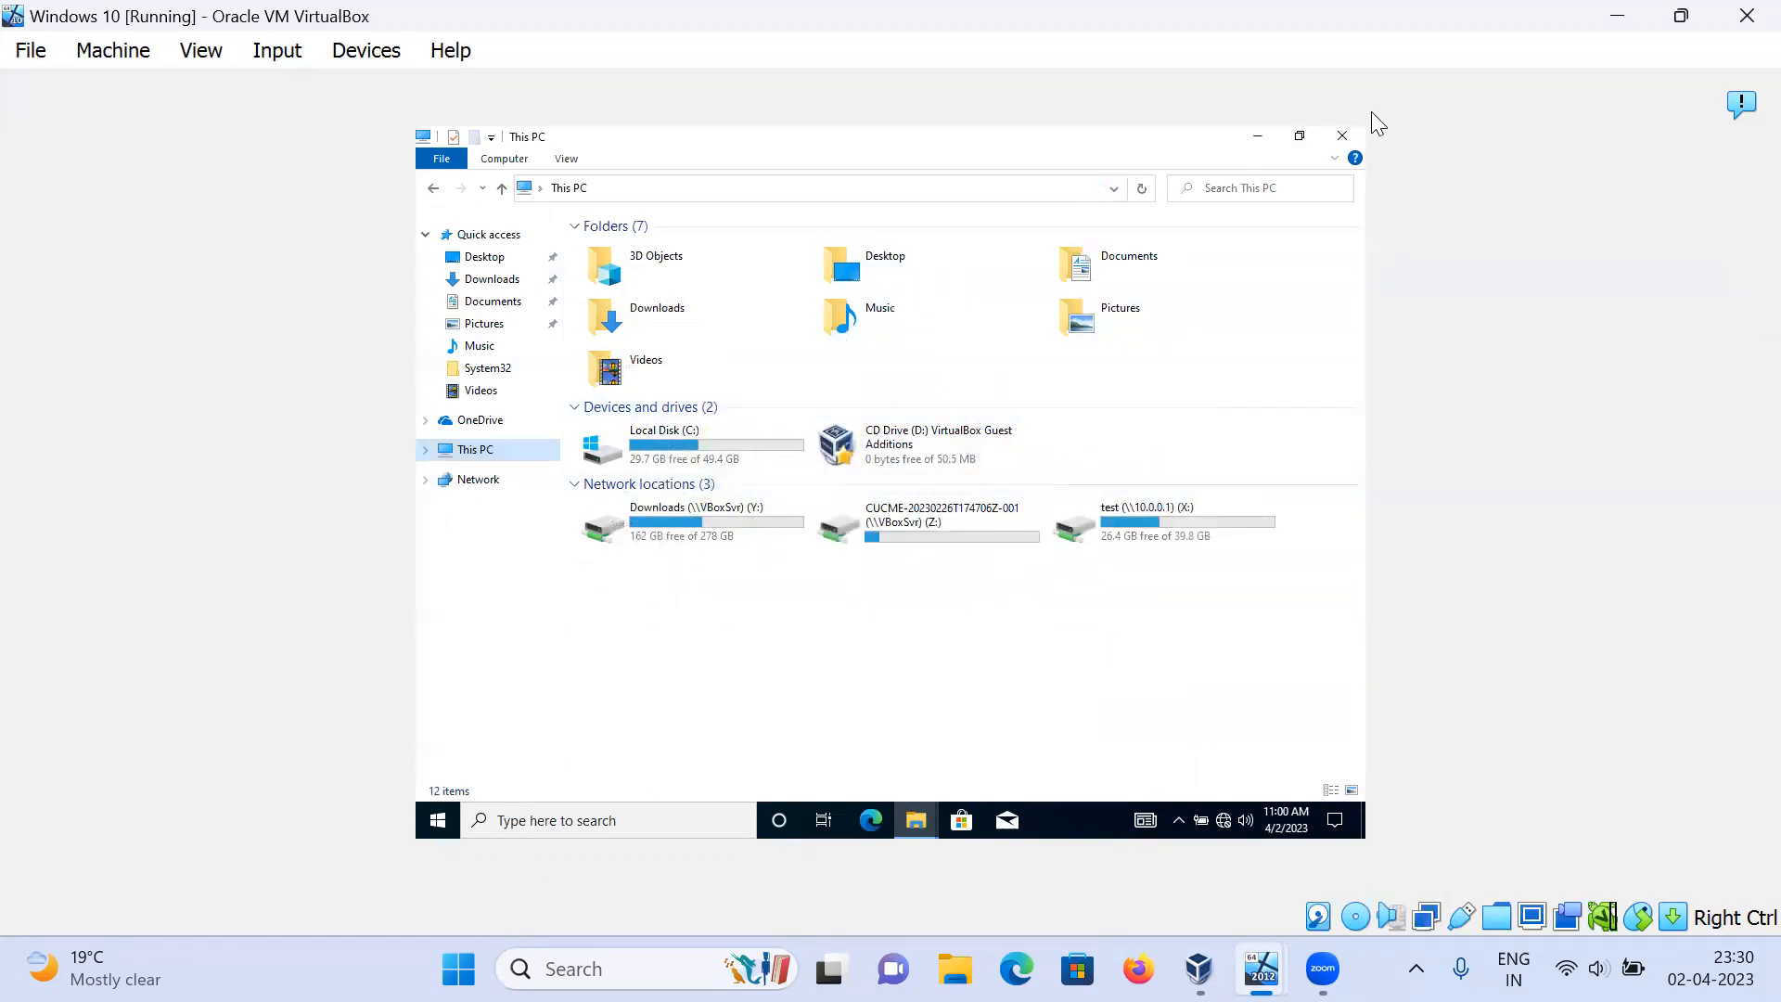
pyautogui.click(1341, 138)
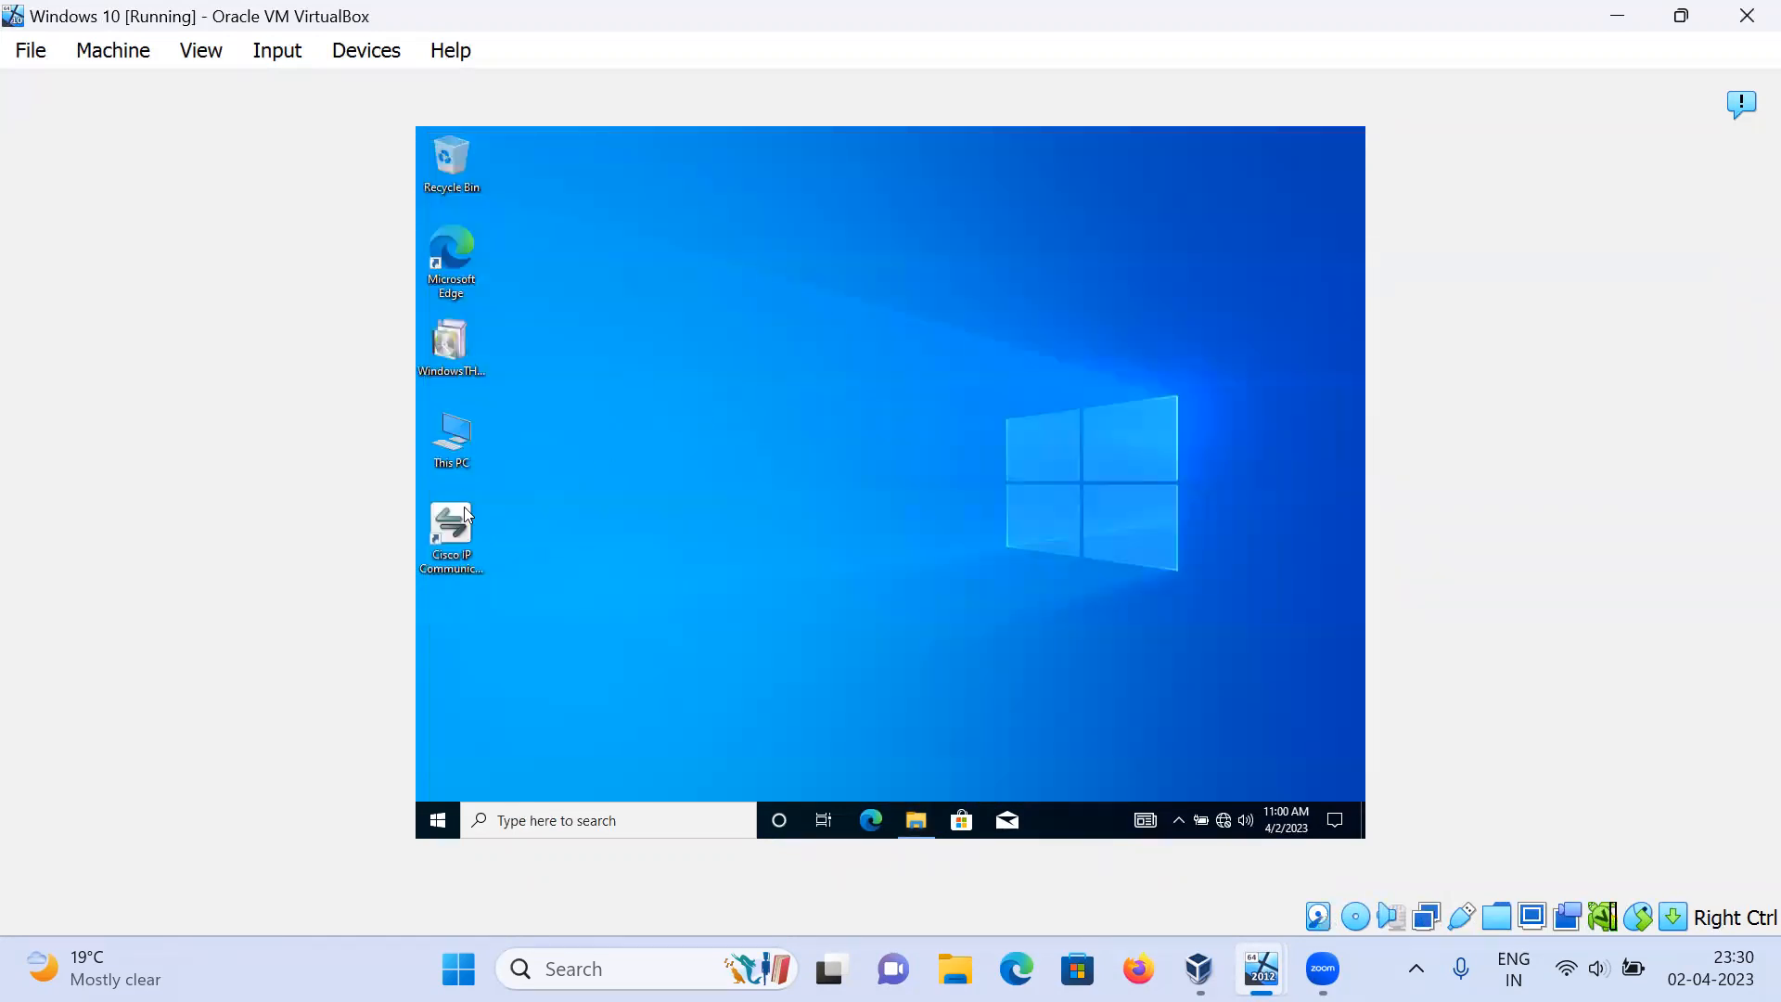
# Step: Check the 61.1 MB size of the WindowsTH-KB2693643-x64 update file and copy it
pyautogui.click(454, 347)
pyautogui.rightClick(454, 347)
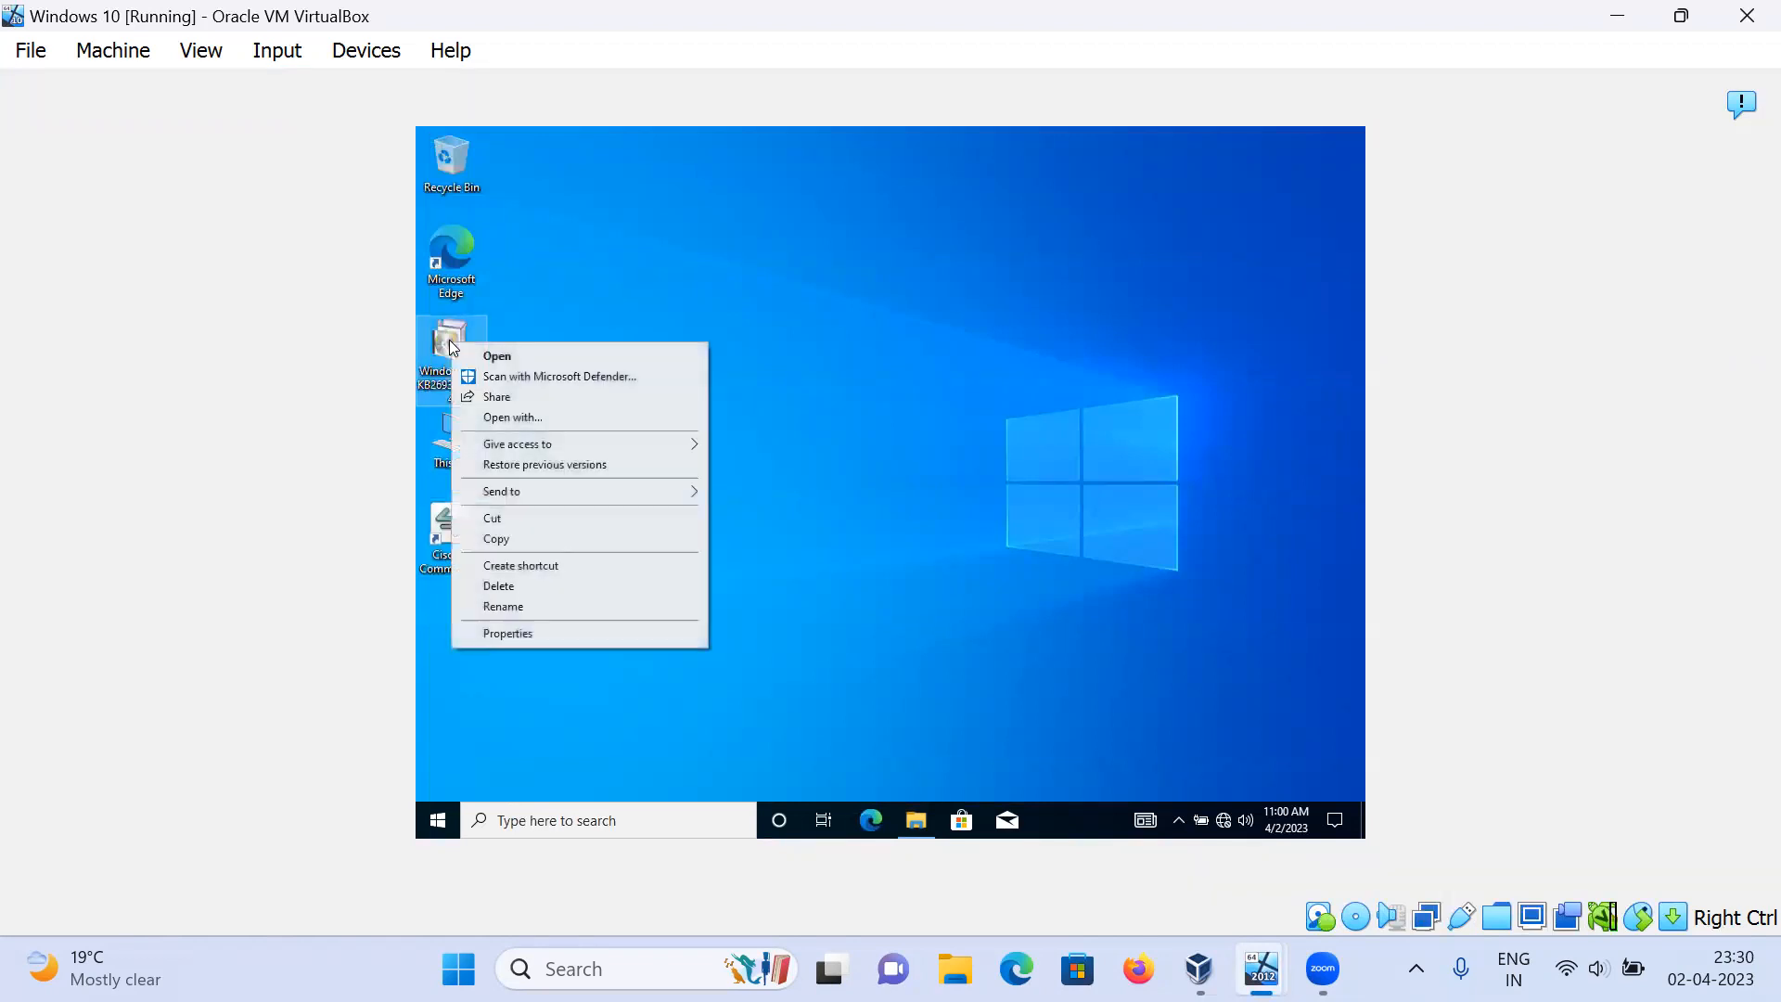
pyautogui.click(528, 638)
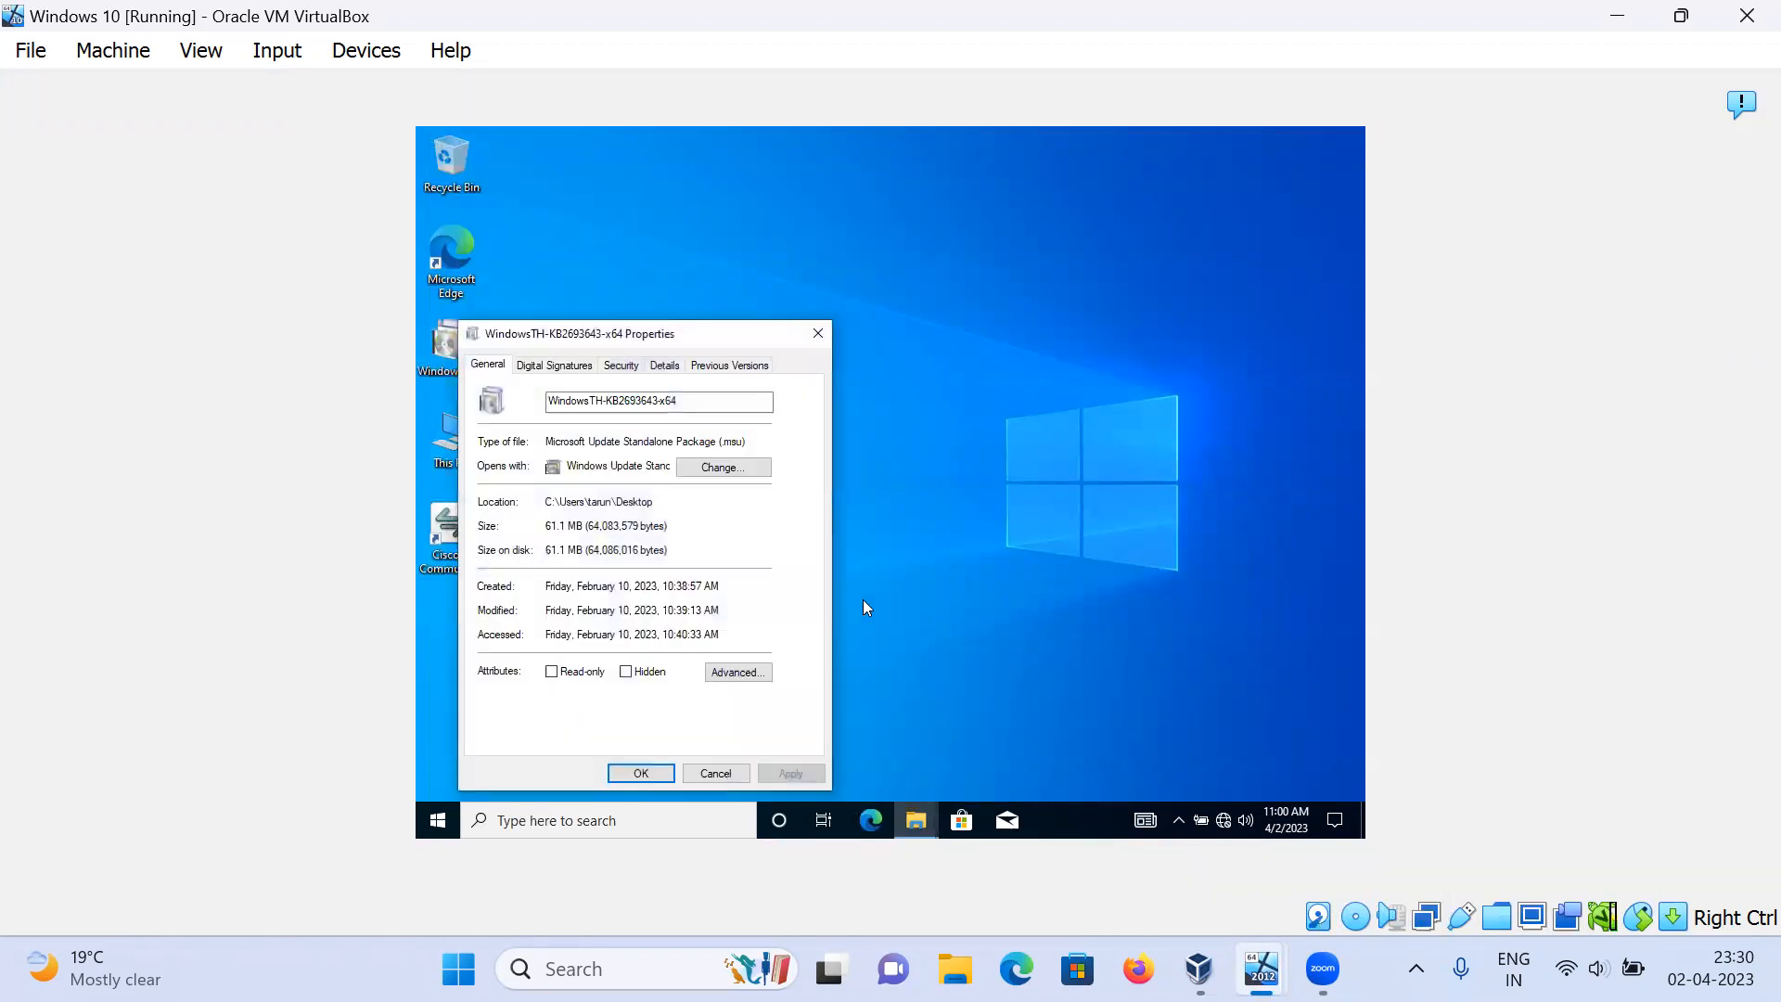
pyautogui.click(733, 775)
pyautogui.rightClick(466, 385)
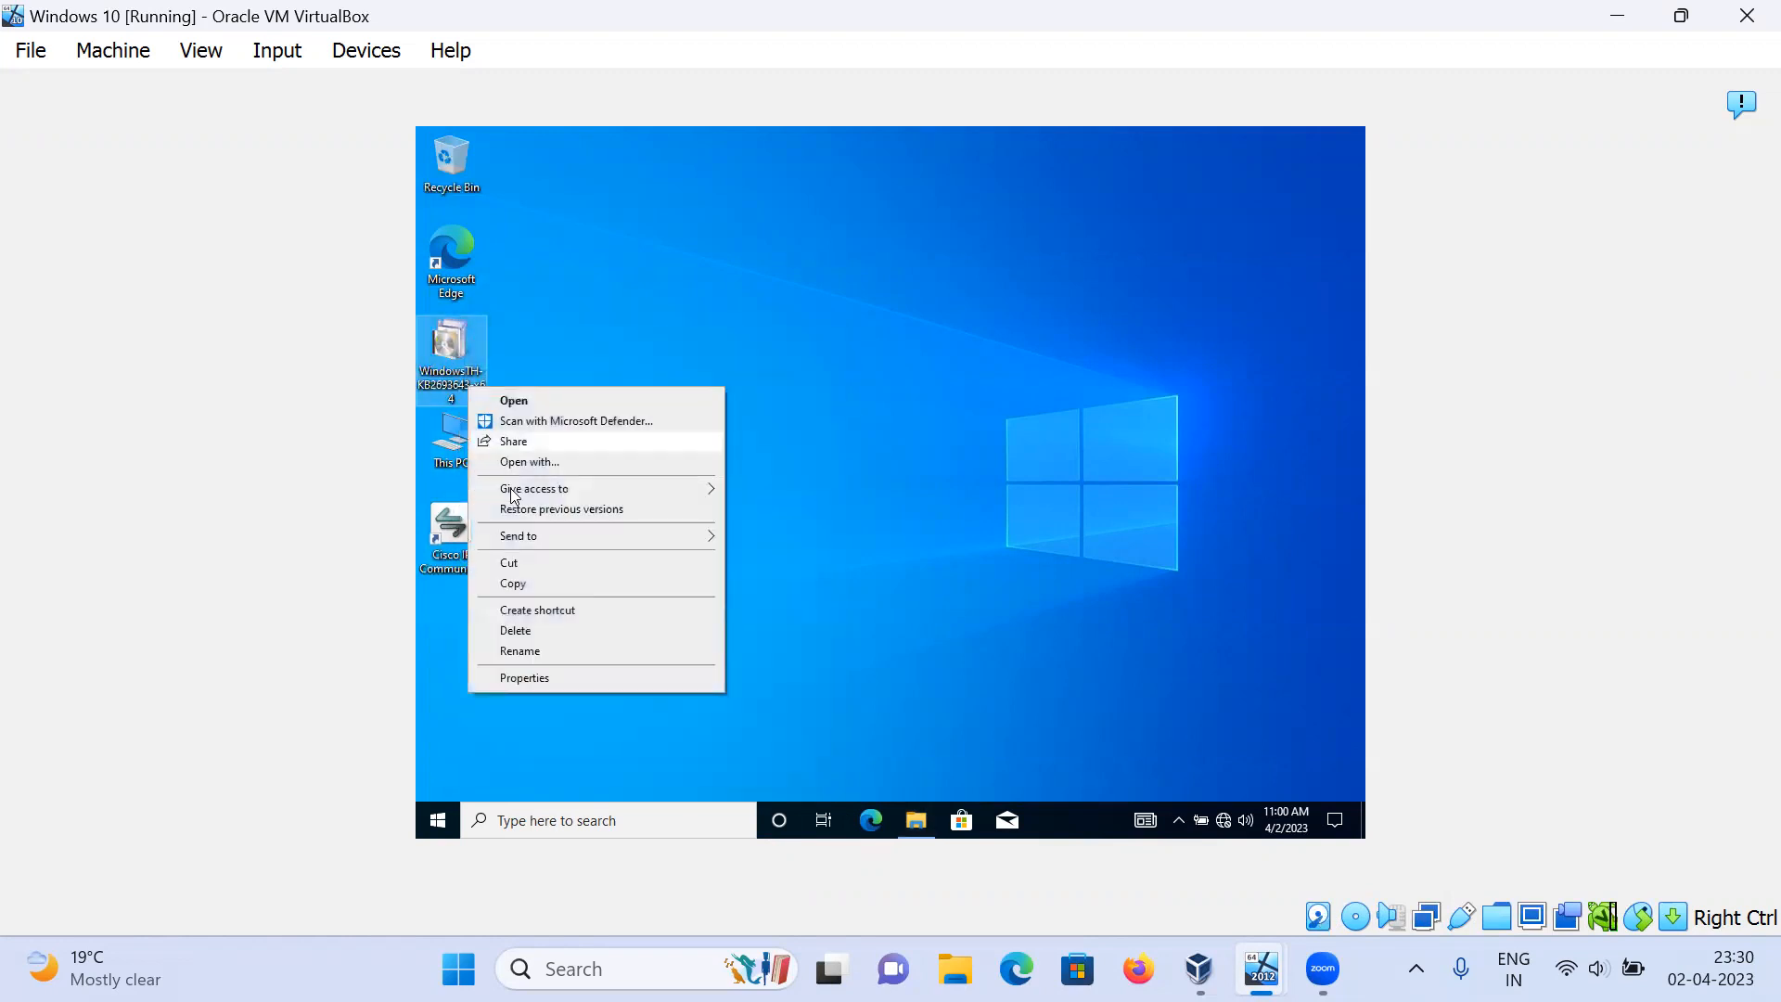
pyautogui.click(535, 584)
# Step: Paste the update file into the test X: network drive
pyautogui.click(916, 821)
pyautogui.click(700, 533)
pyautogui.doubleClick(700, 536)
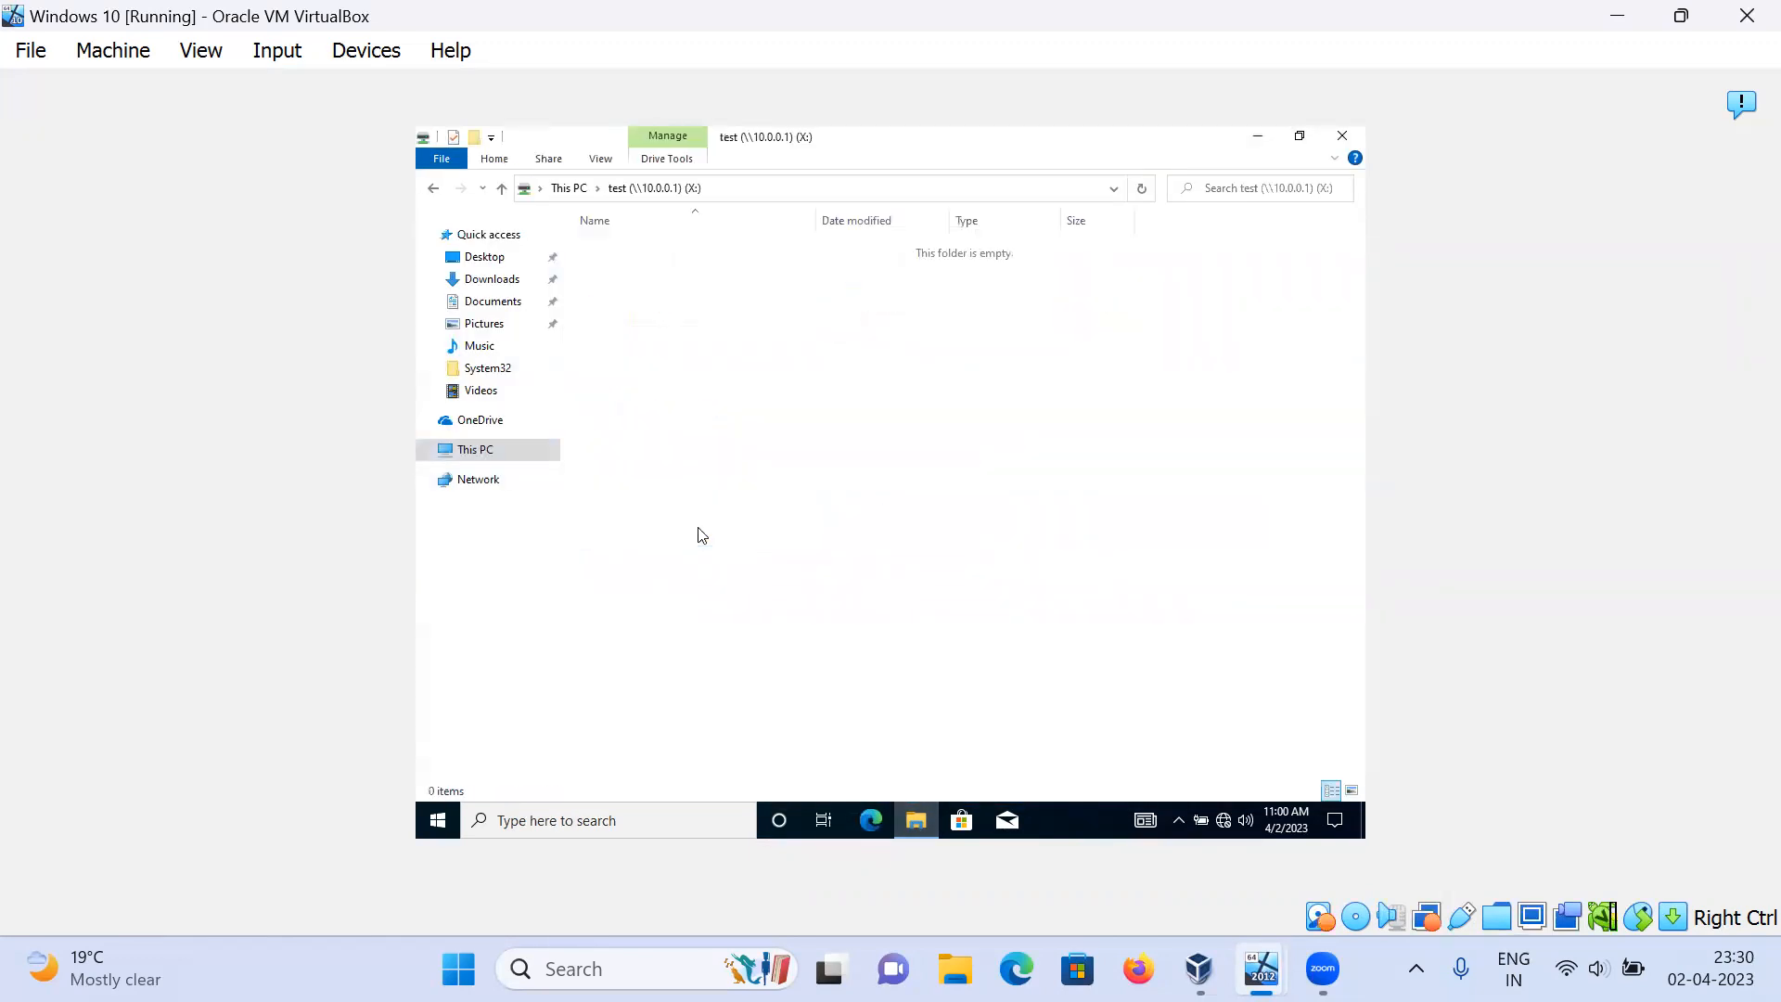
pyautogui.rightClick(689, 448)
pyautogui.click(747, 571)
# Step: Permanently delete the pasted update file from the X: drive
pyautogui.click(794, 521)
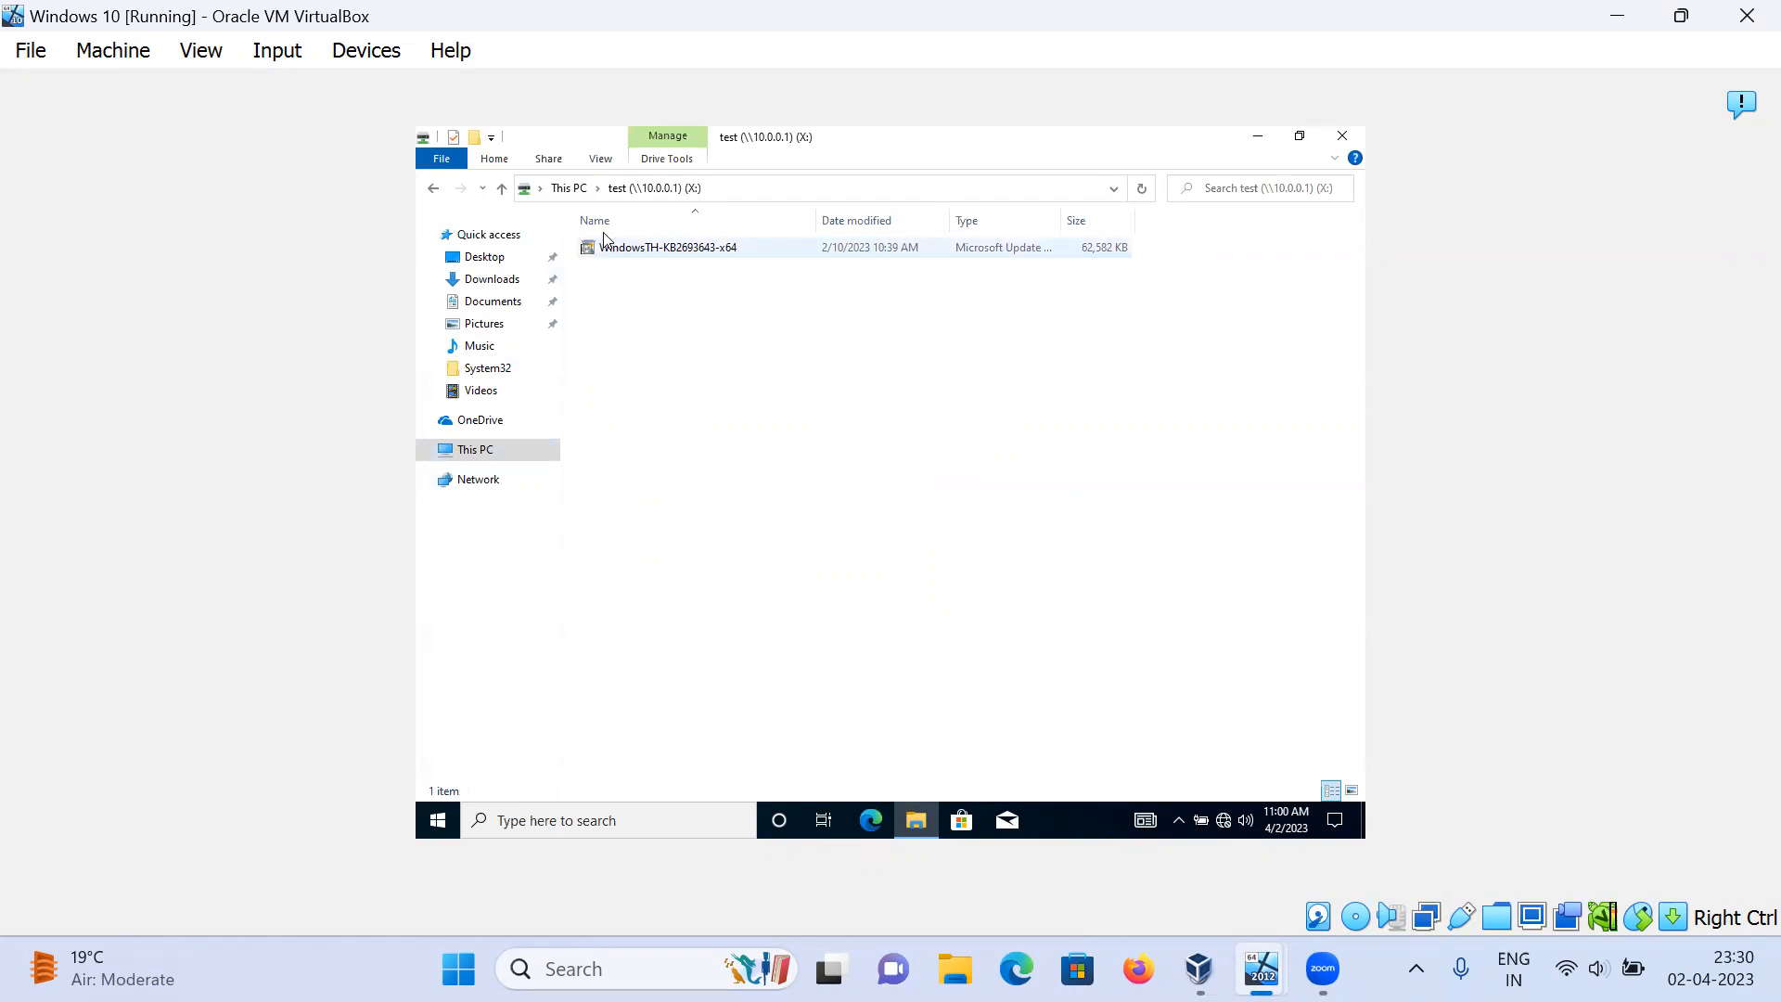
pyautogui.click(631, 247)
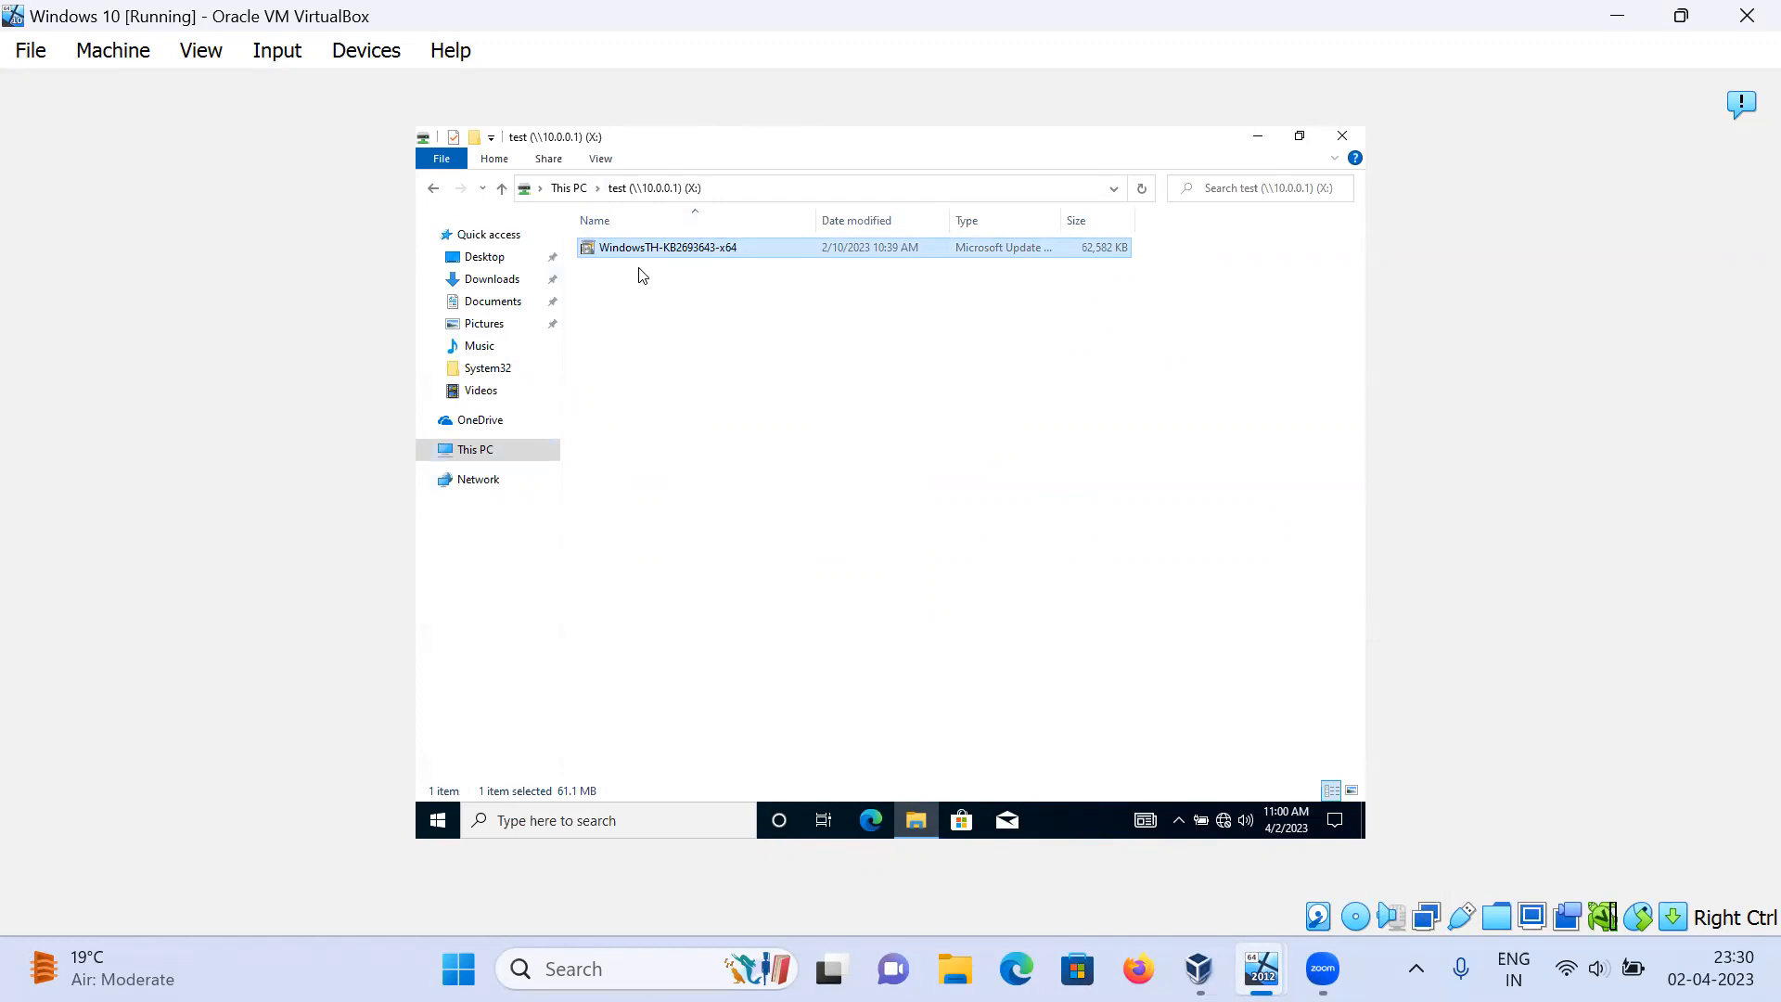
pyautogui.press('Delete')
pyautogui.press('Return')
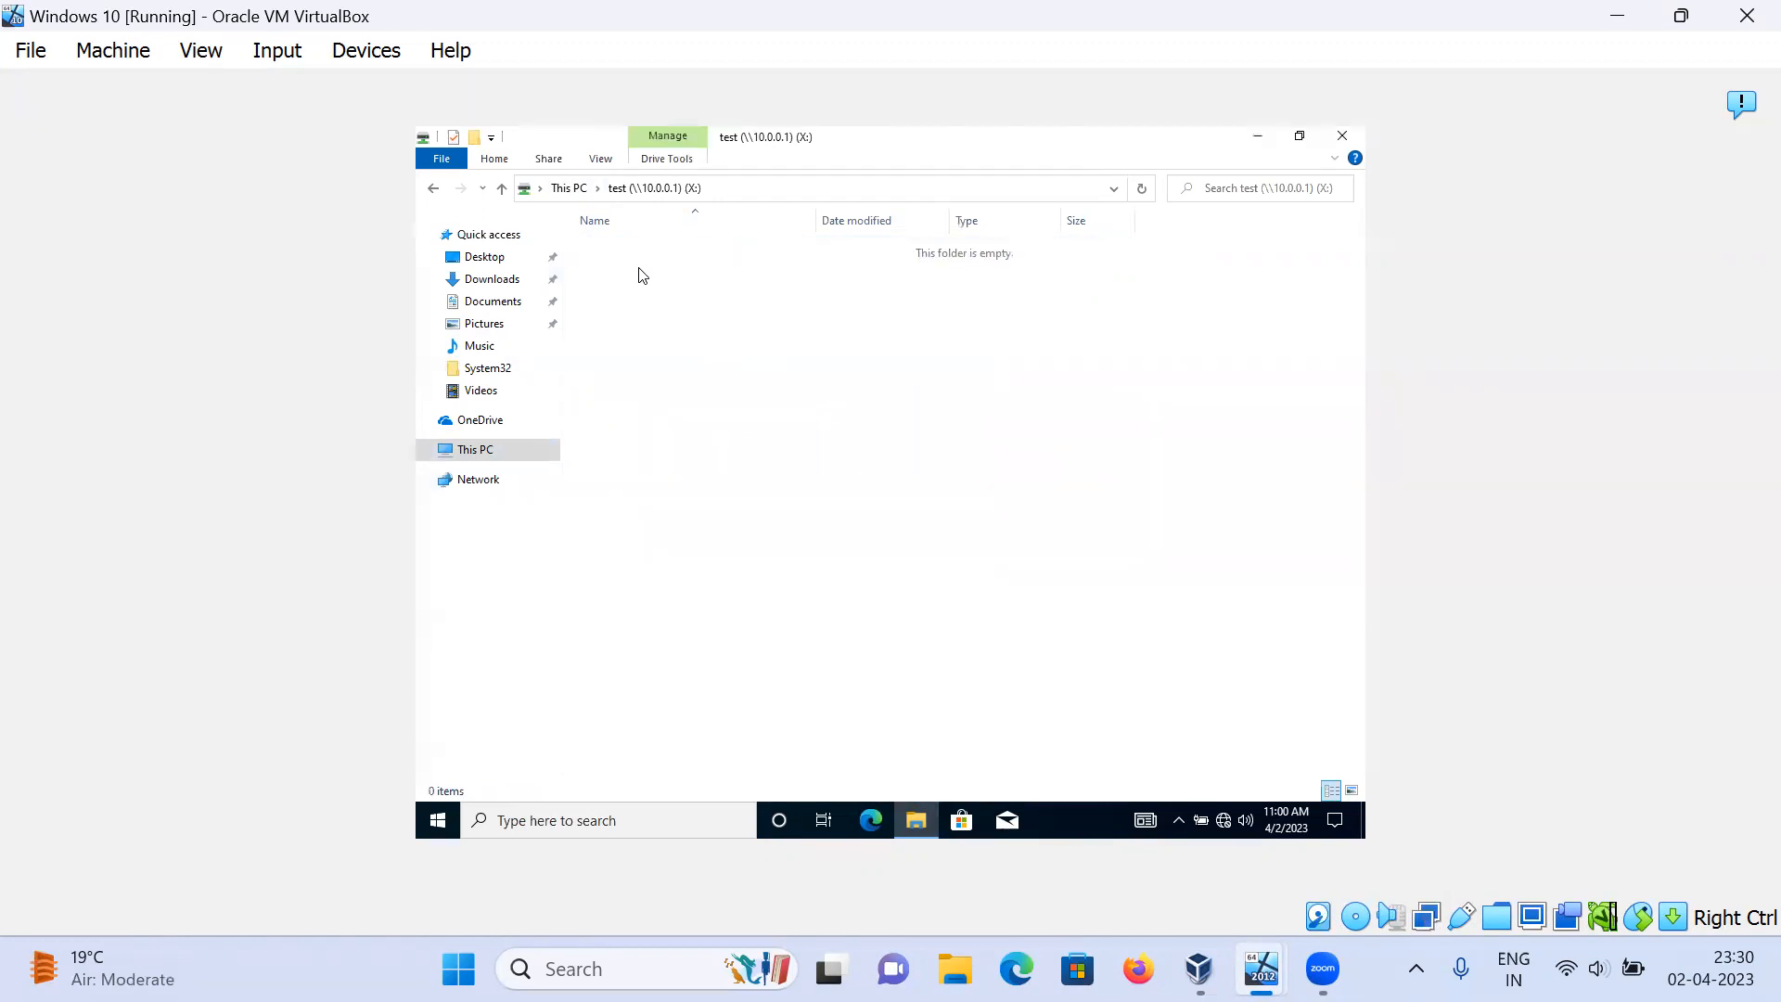
# Step: Bring the Windows 10 File Explorer back to This PC
pyautogui.click(1258, 139)
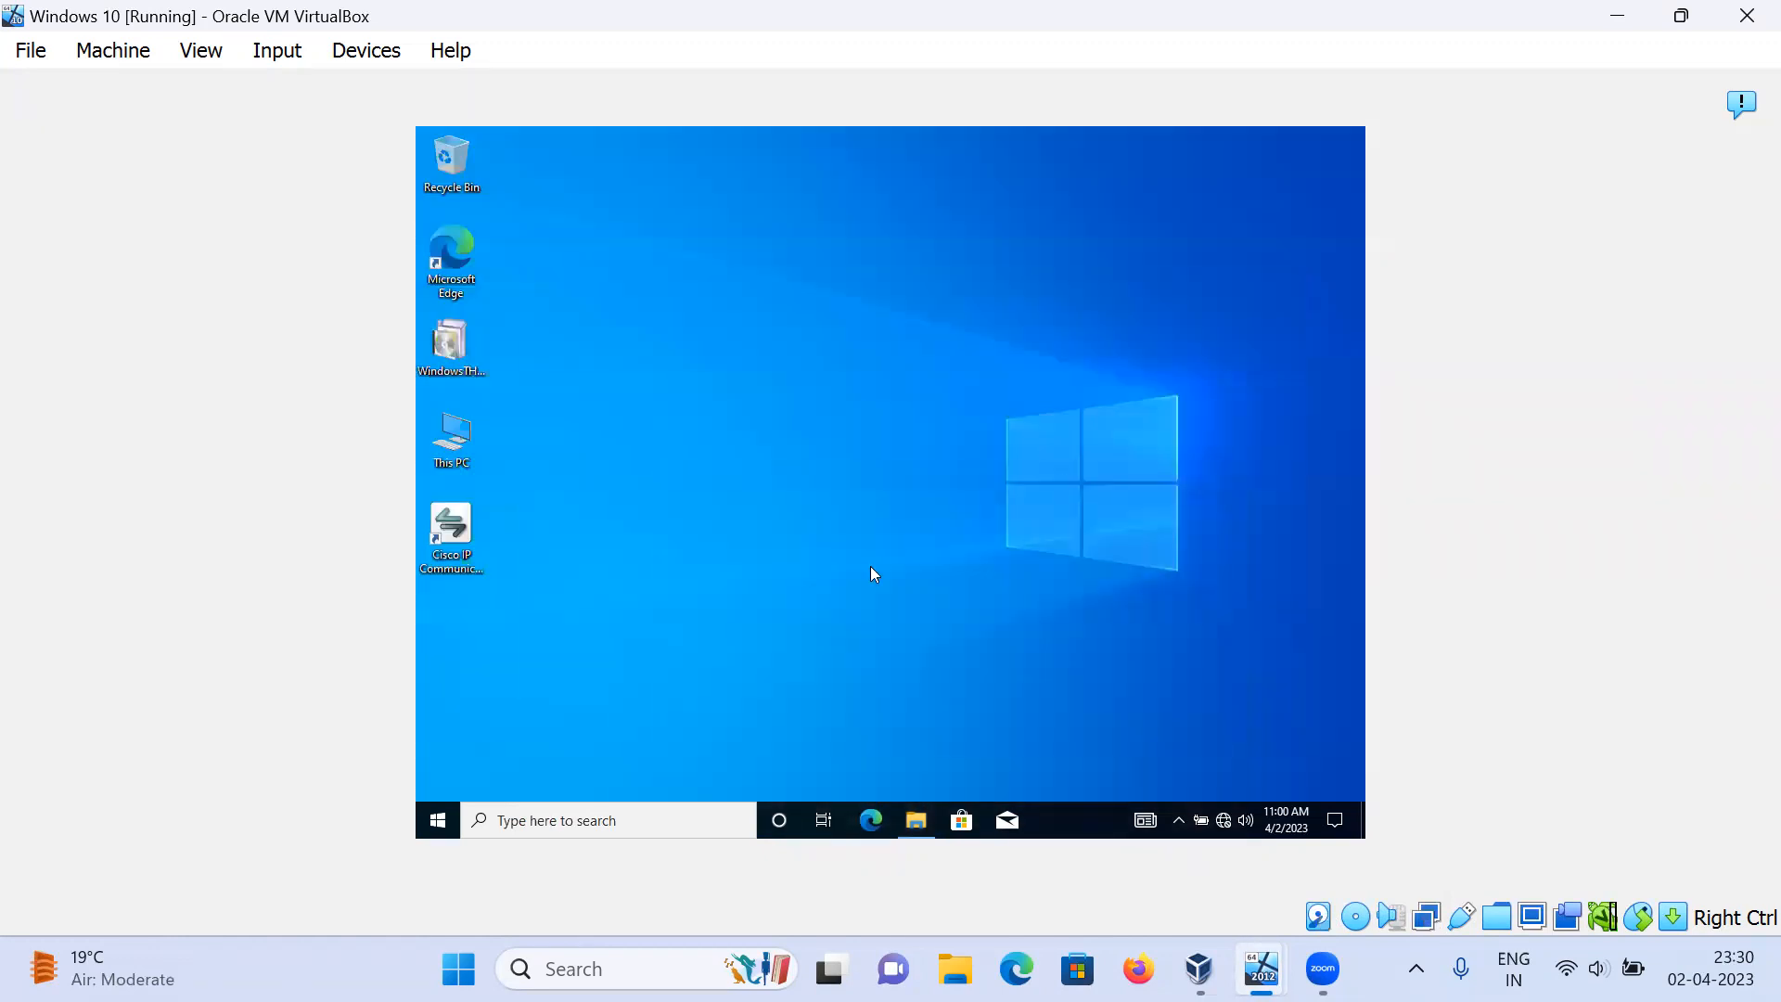
pyautogui.click(916, 823)
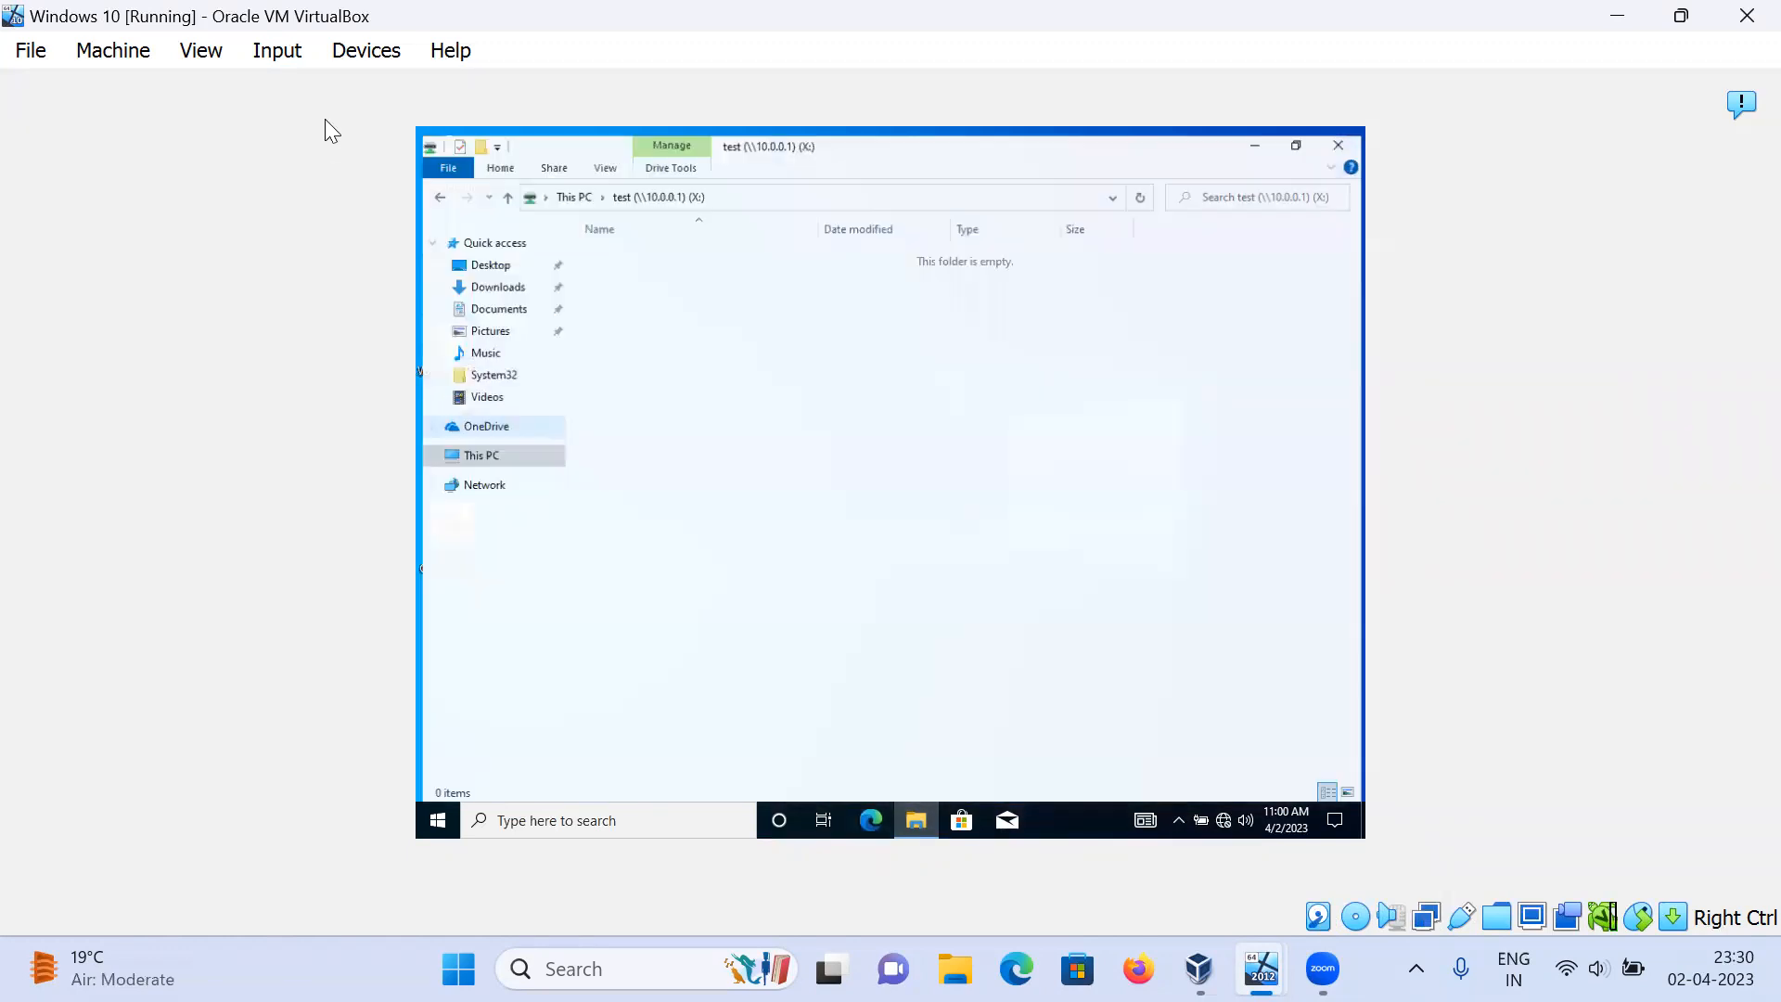
pyautogui.click(433, 189)
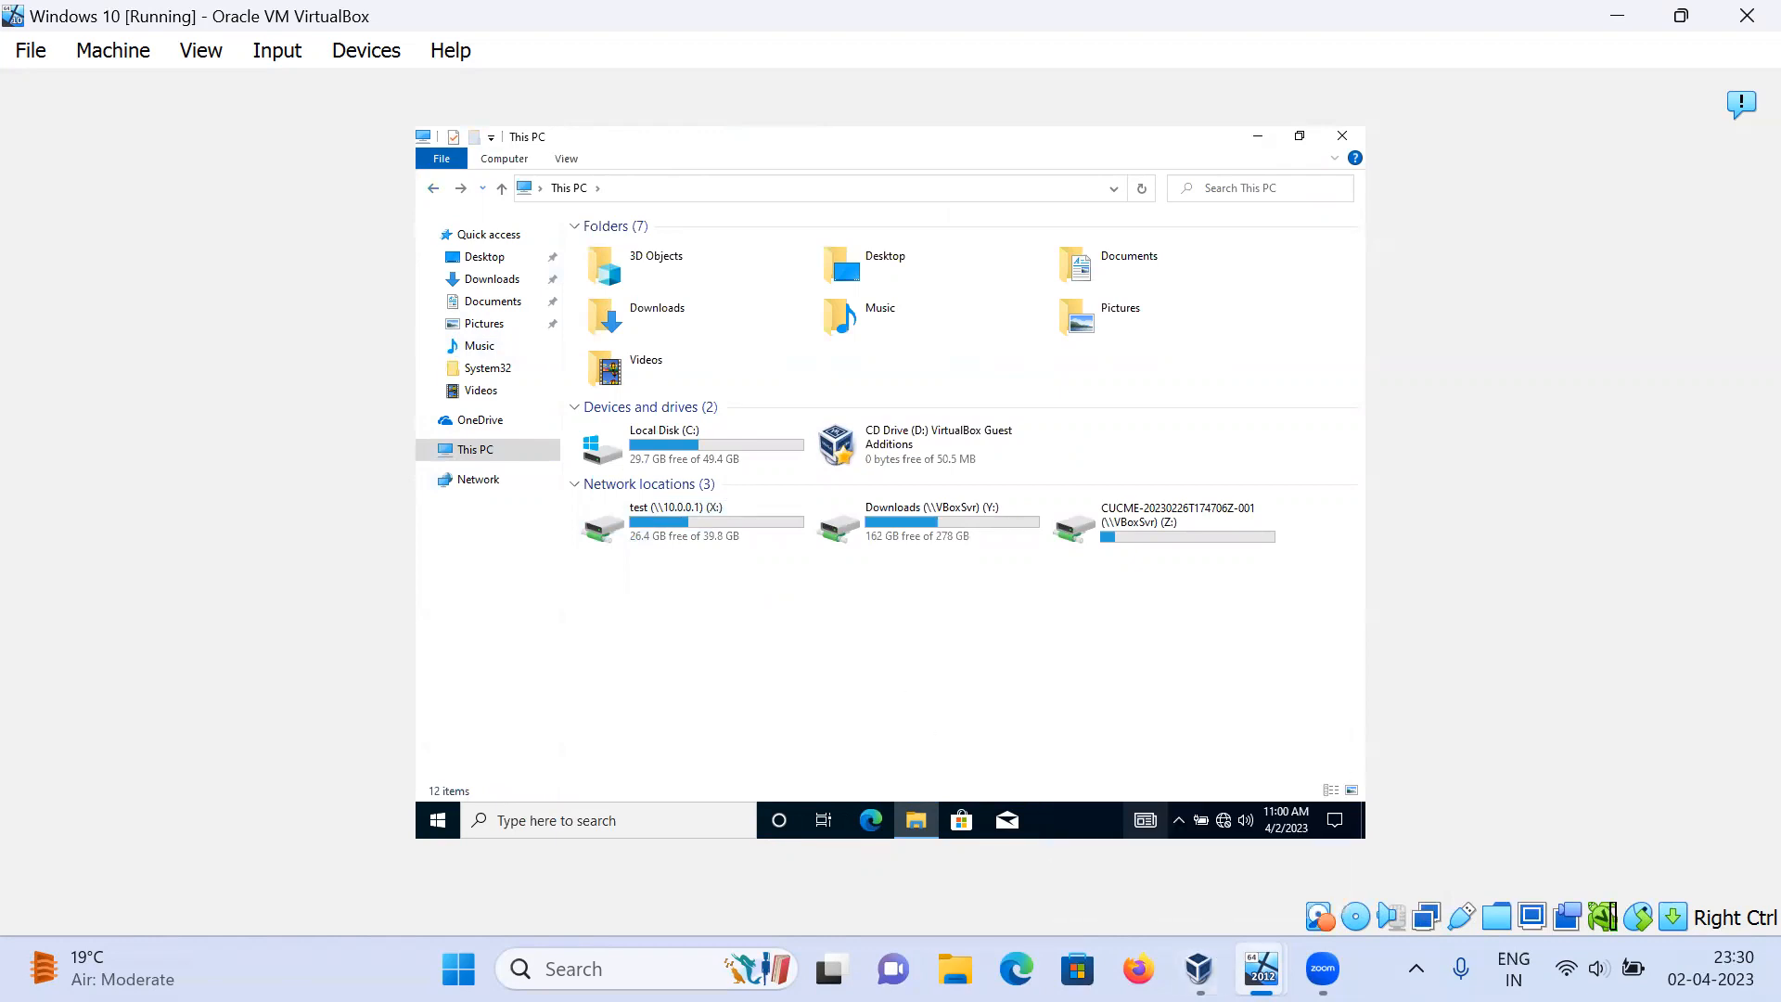
# Step: Switch to the Windows Server 2012 VM and open This PC in File Explorer
pyautogui.moveTo(1323, 969)
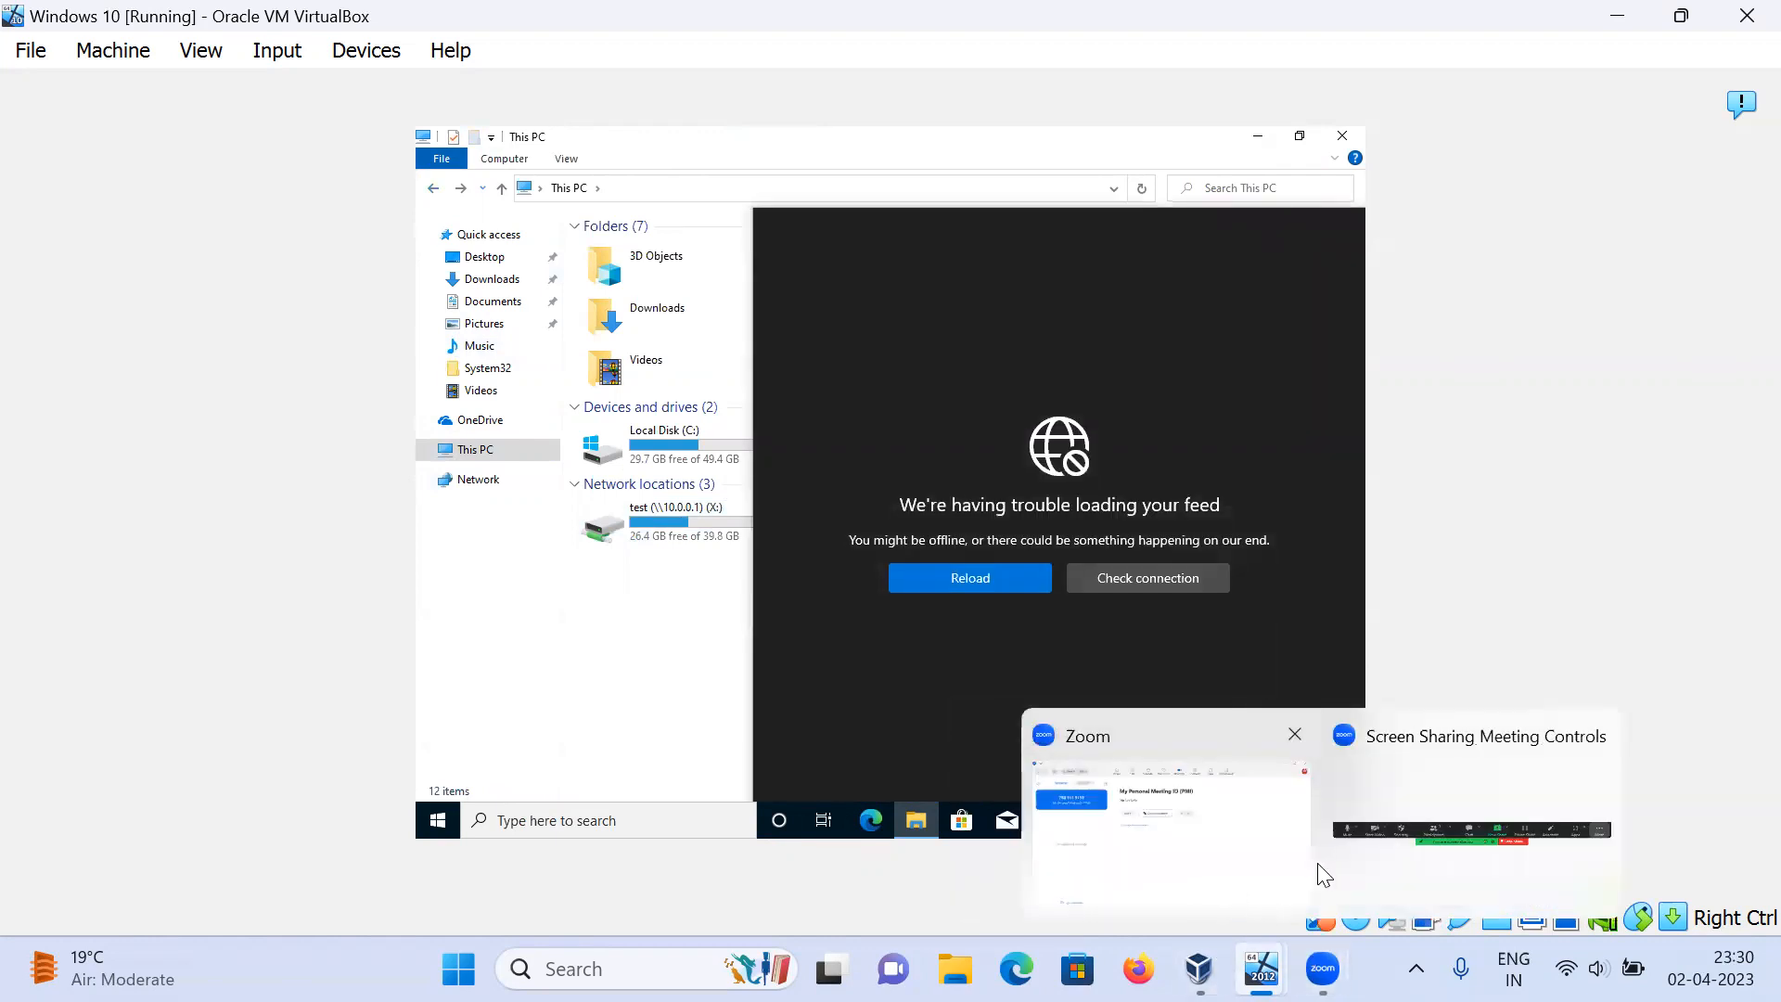
pyautogui.moveTo(1199, 968)
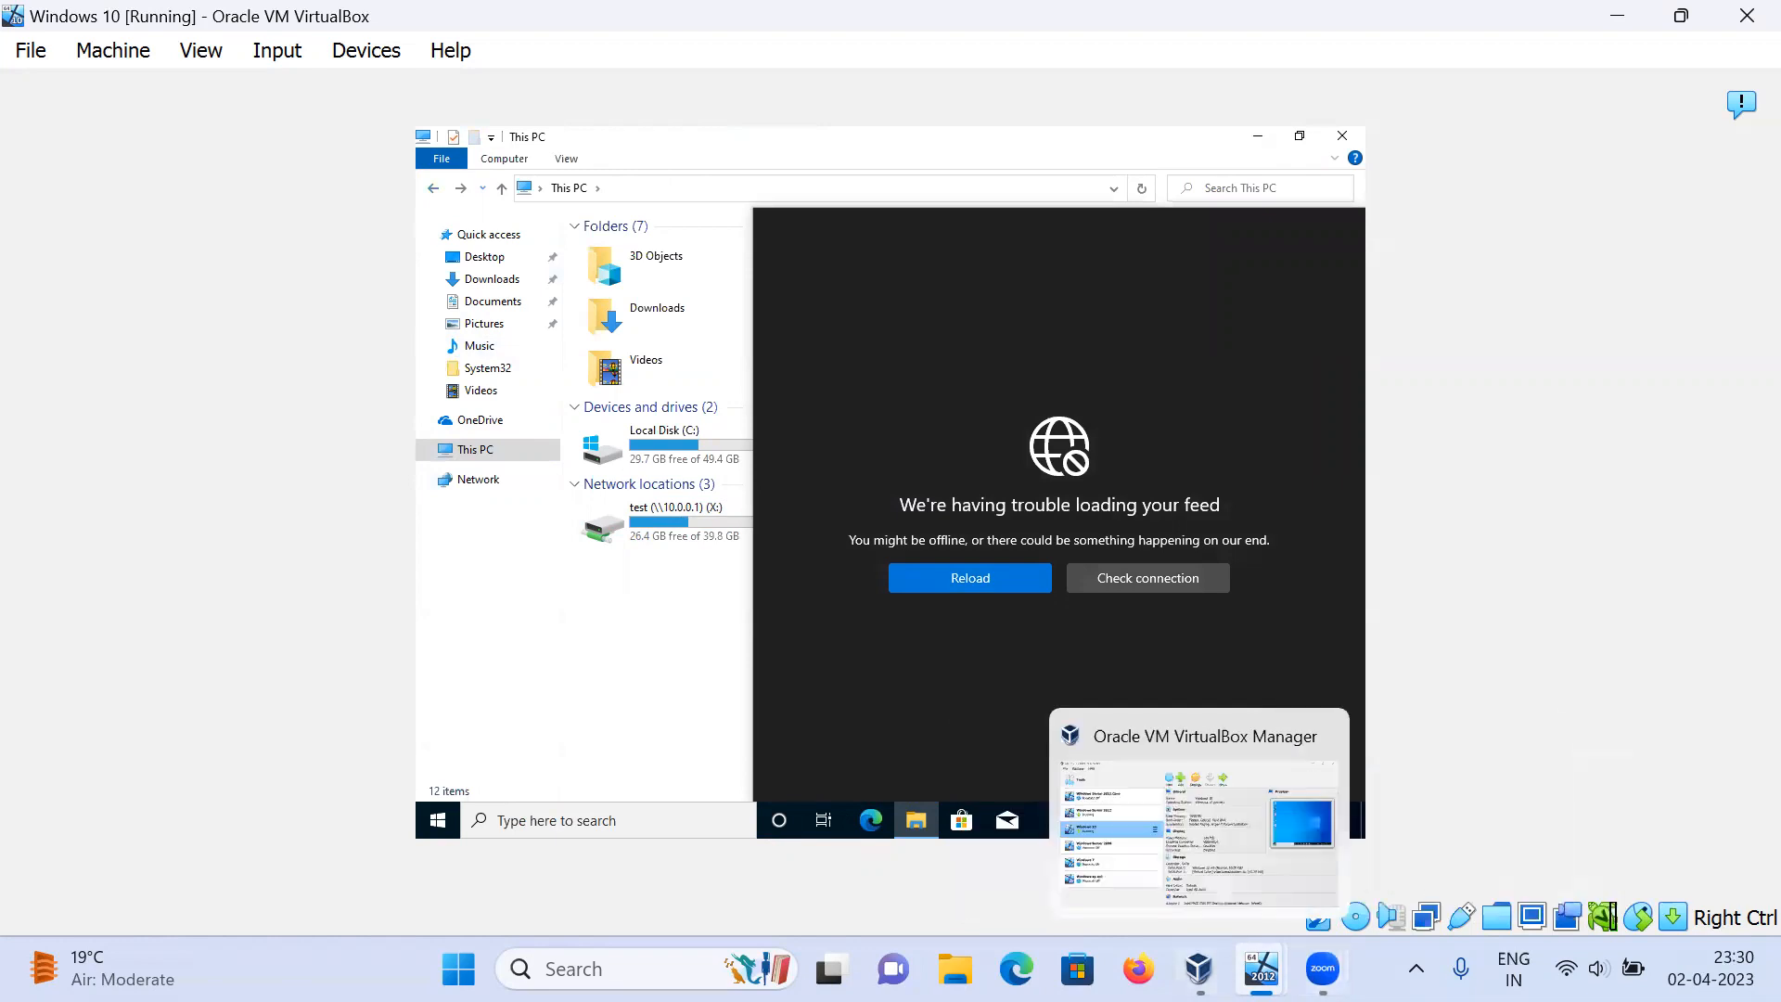
pyautogui.moveTo(1261, 968)
pyautogui.click(1163, 796)
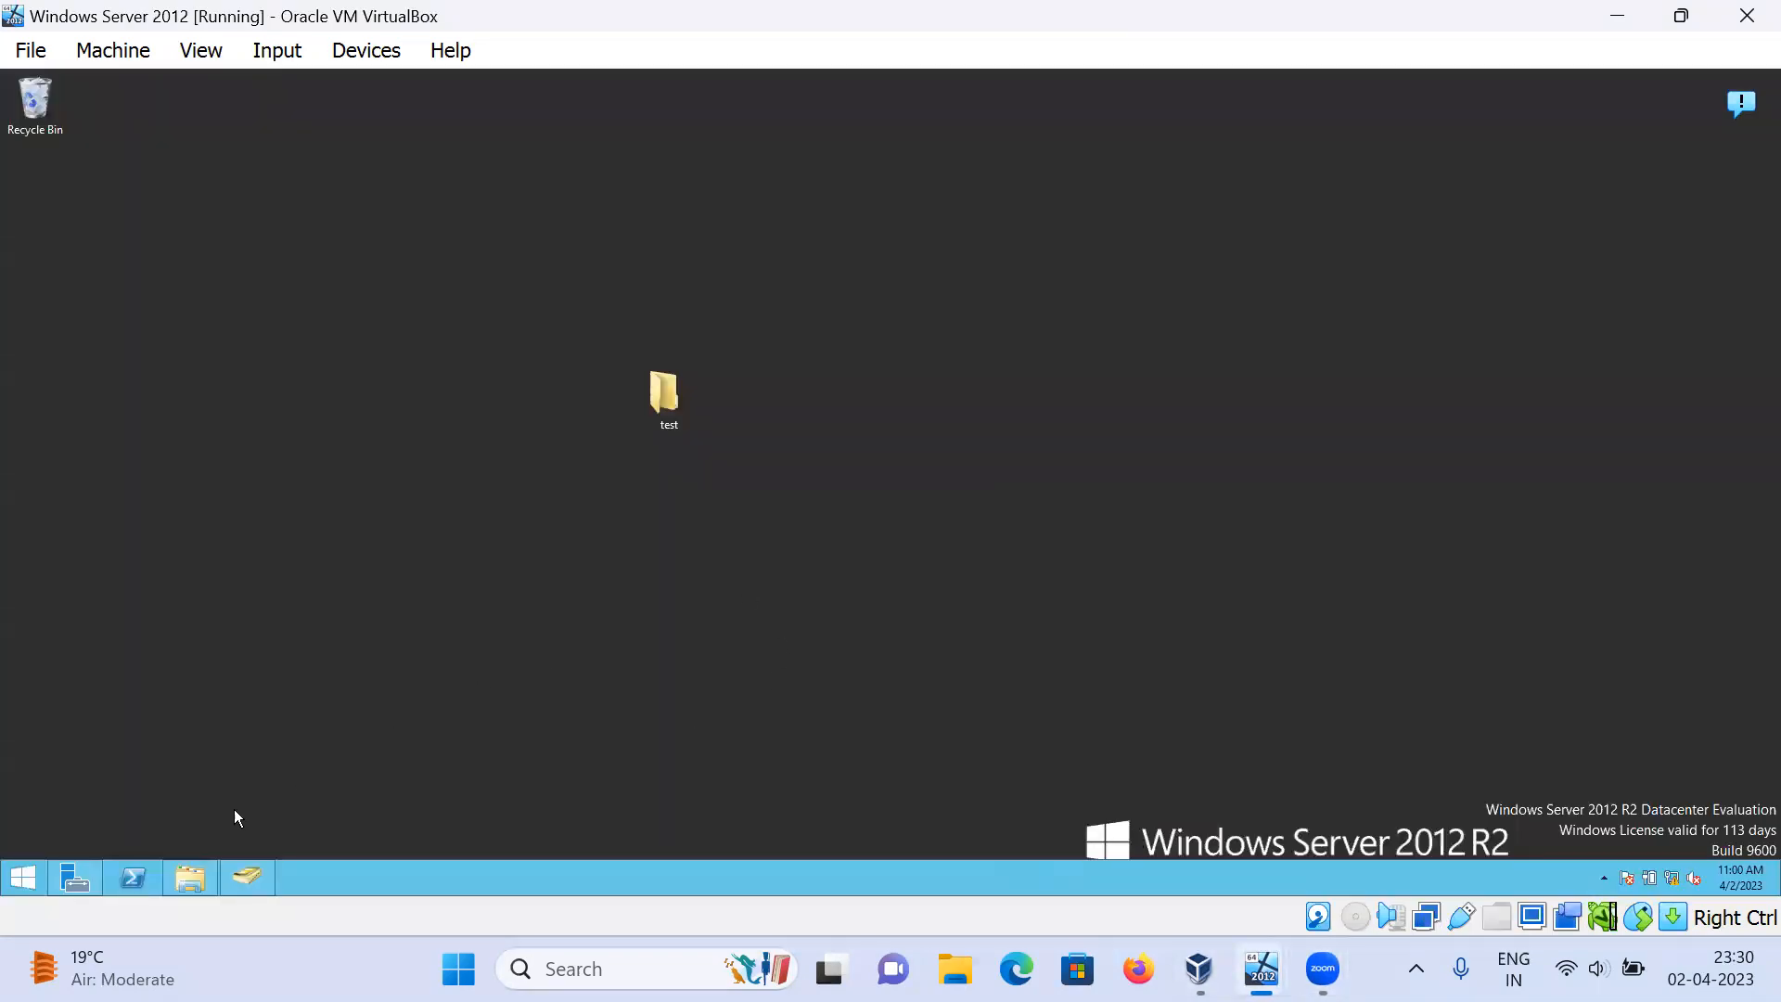
pyautogui.click(206, 876)
# Step: Enable quota management on Local Disk (C:) with both quota-logging options, and open Quota Entries
pyautogui.rightClick(251, 291)
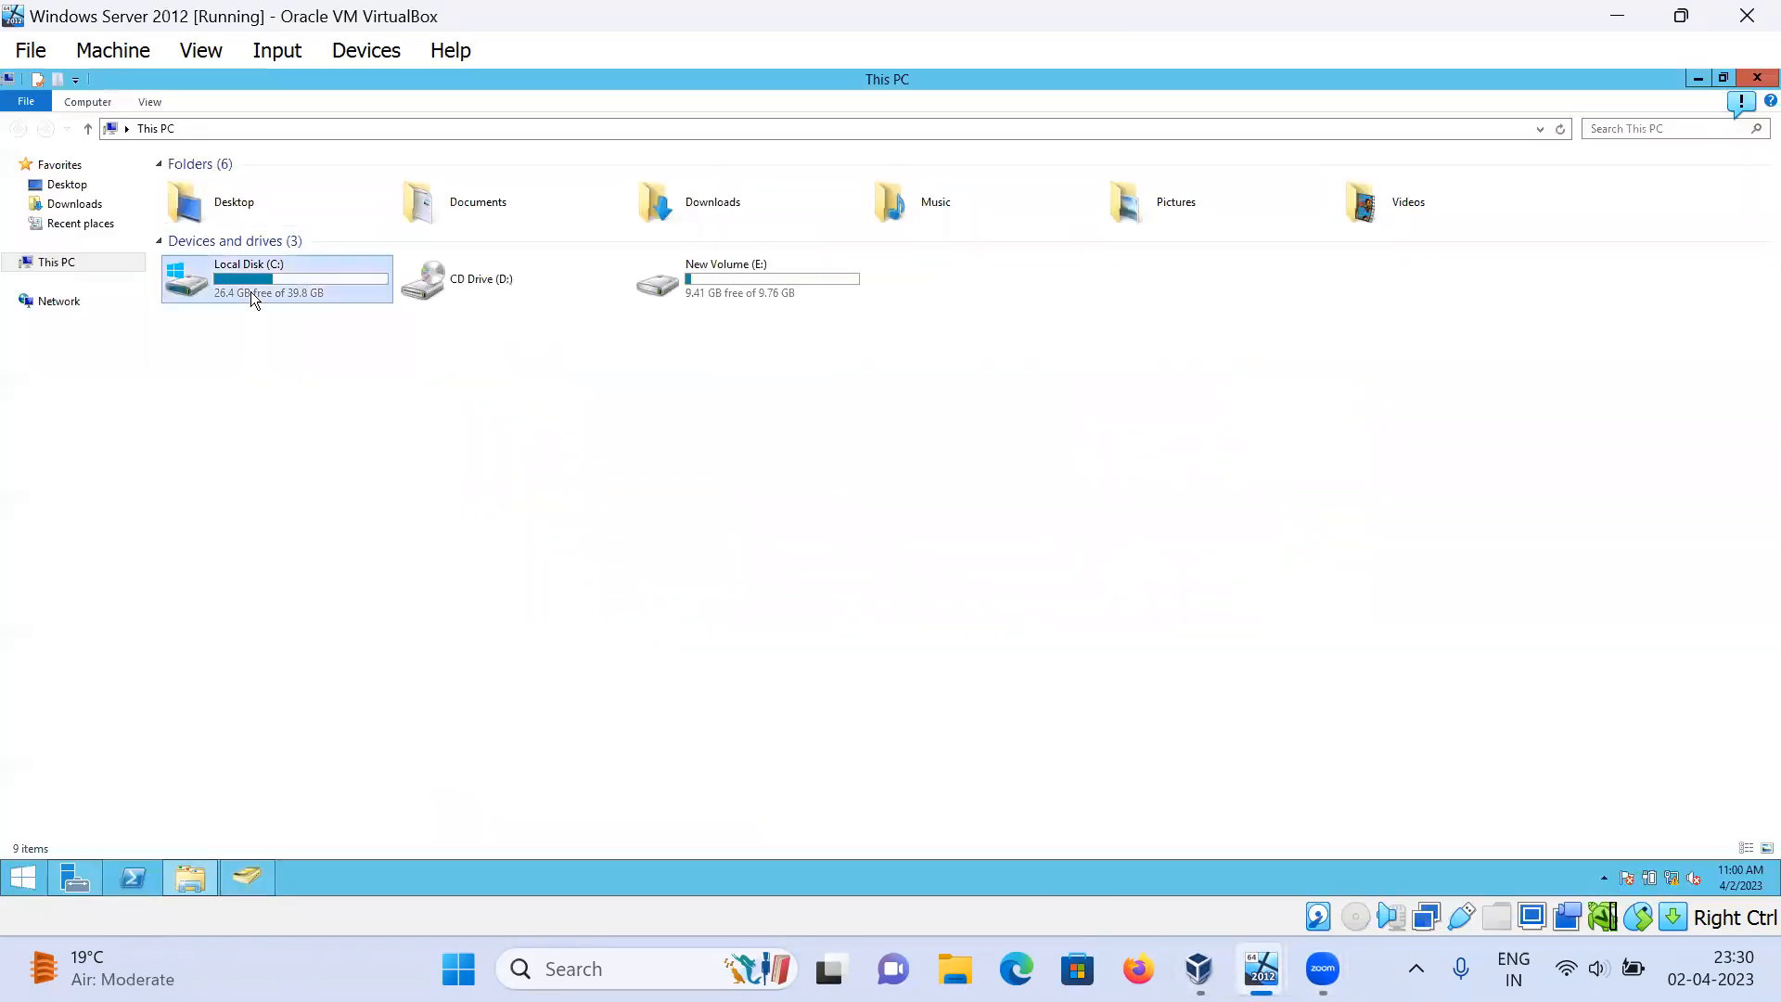
pyautogui.click(320, 526)
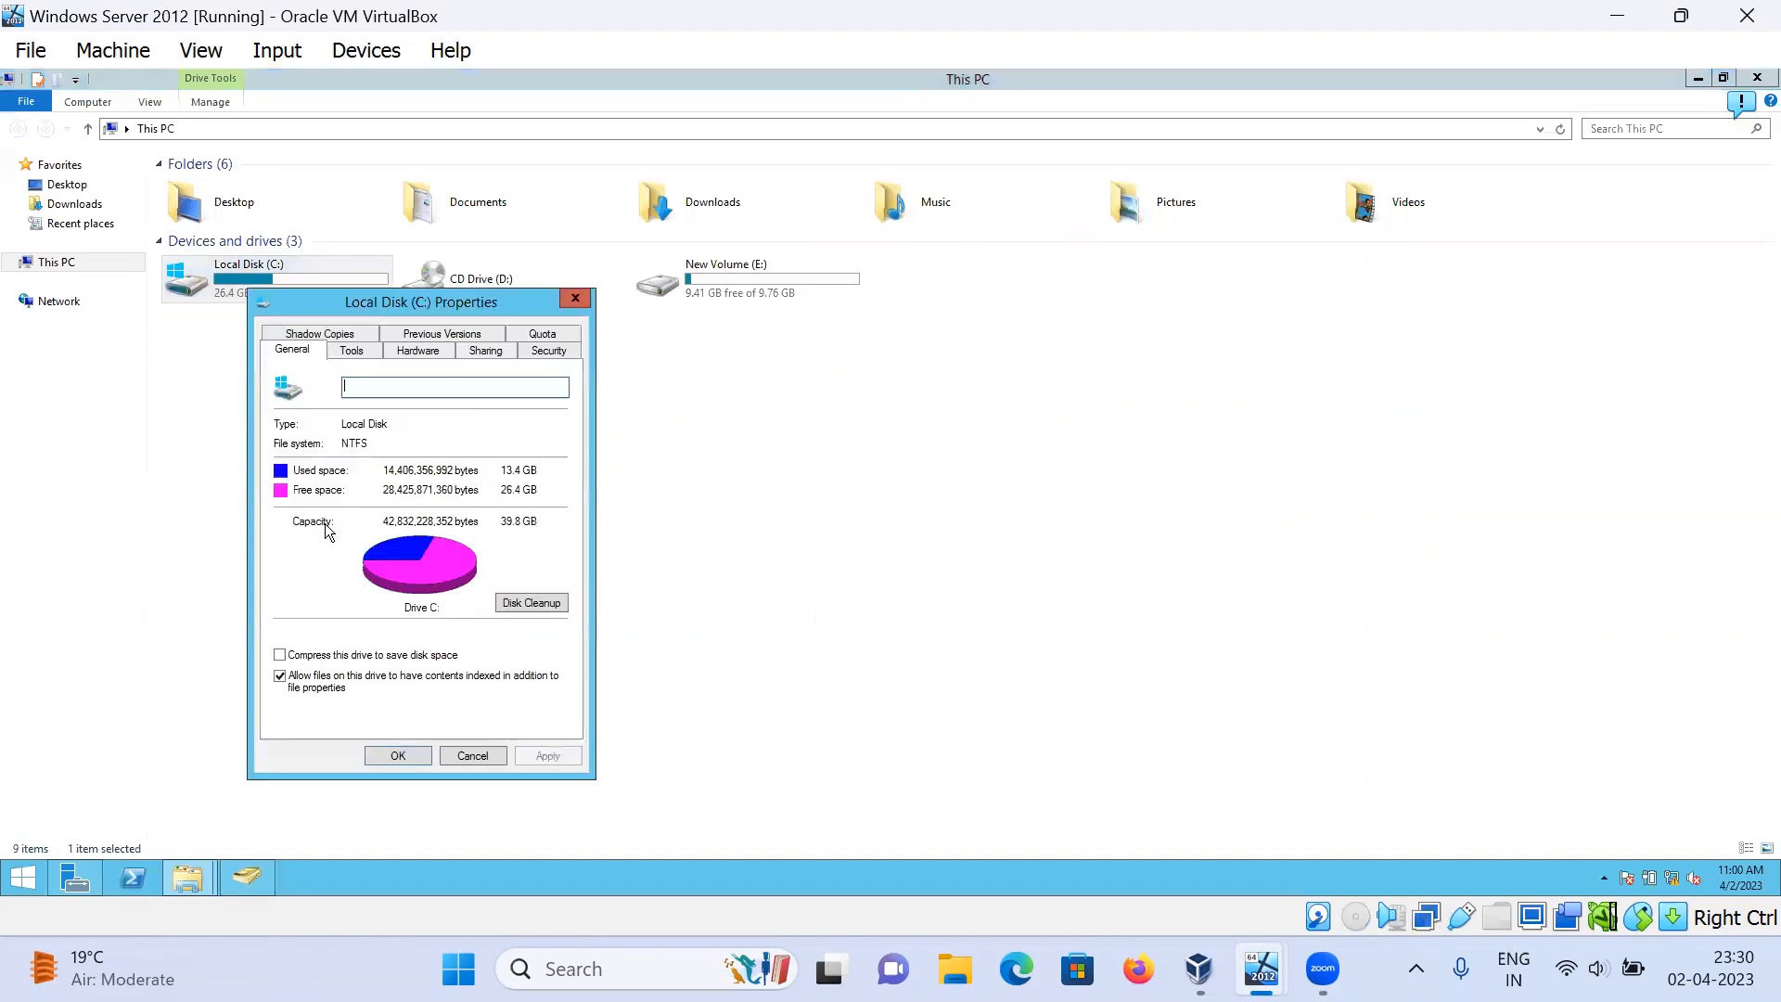
pyautogui.click(545, 335)
pyautogui.click(357, 425)
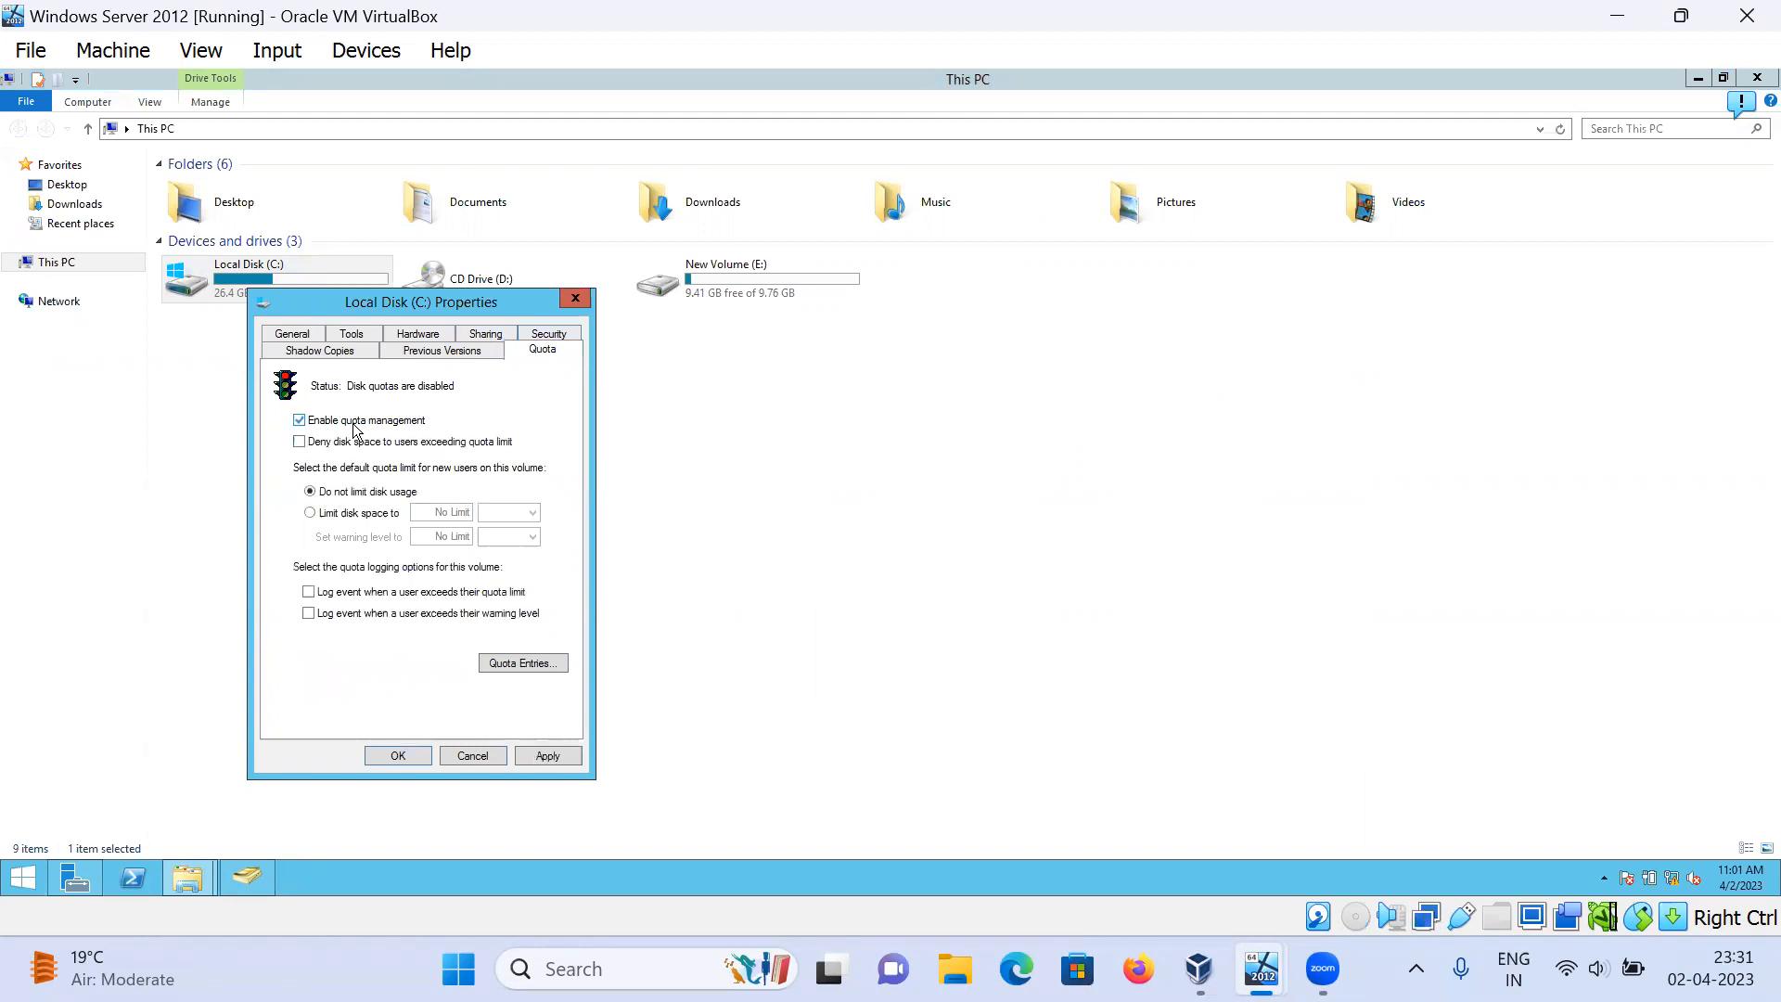
pyautogui.click(350, 592)
pyautogui.click(326, 614)
pyautogui.click(489, 662)
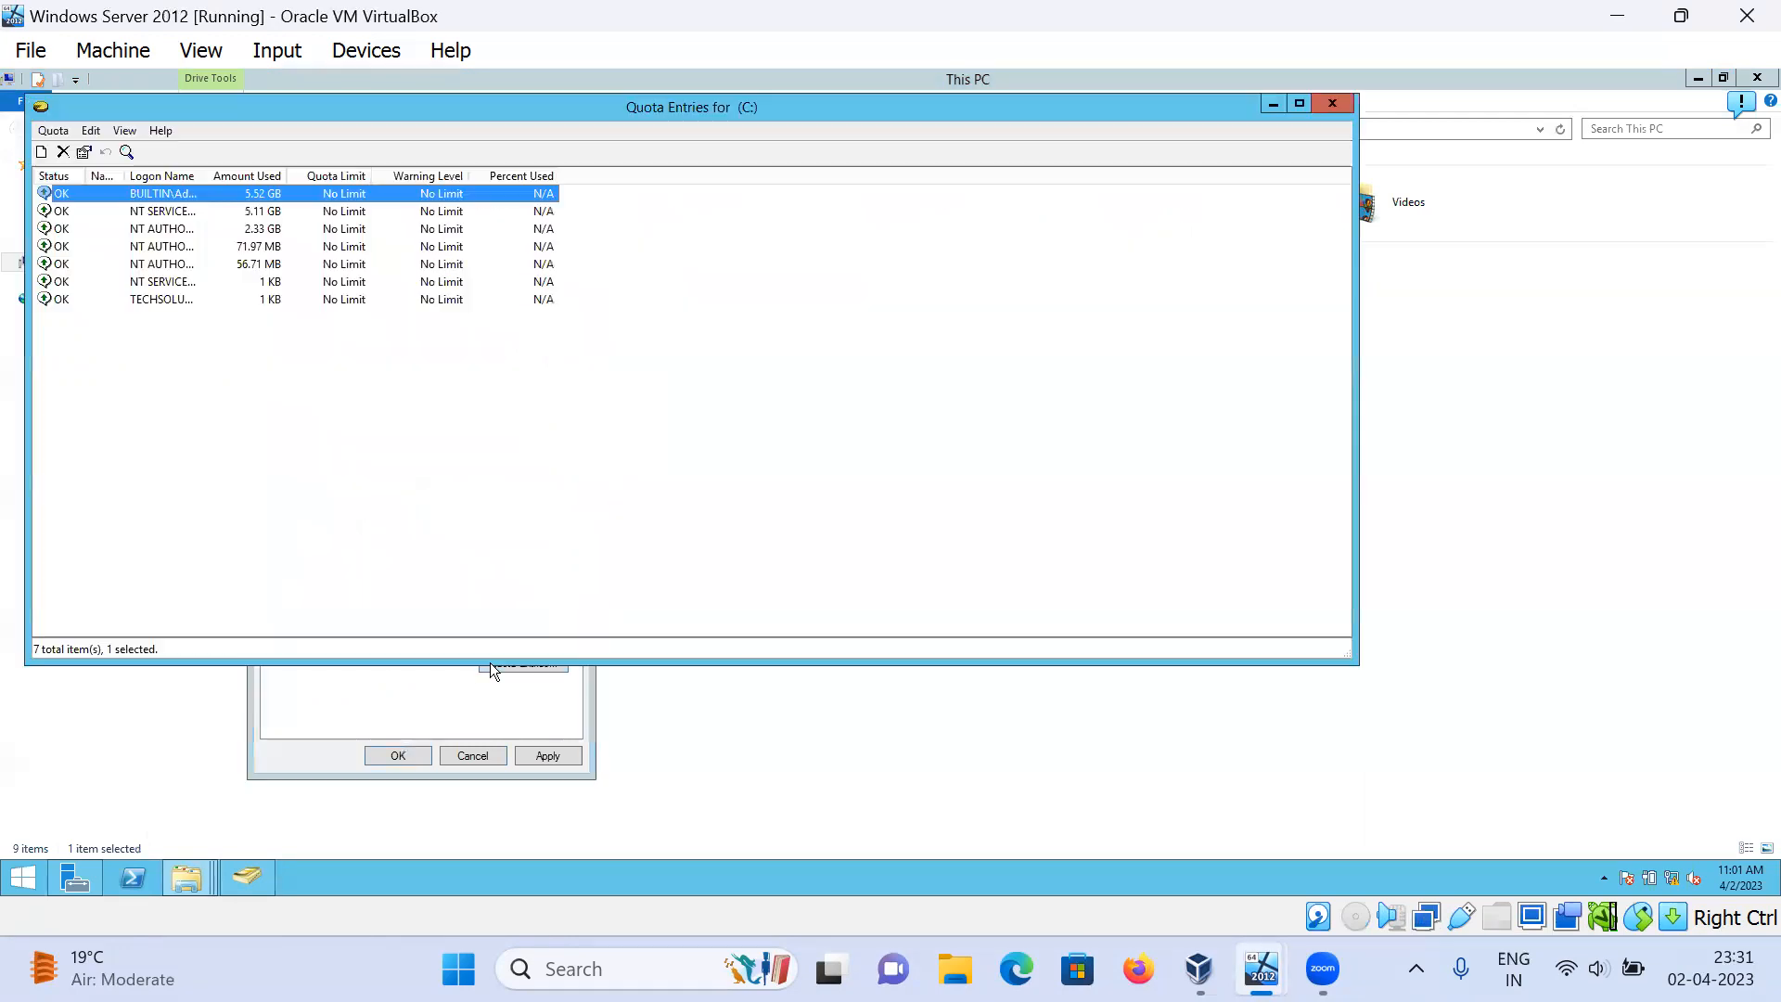
pyautogui.click(54, 132)
# Step: Create a new quota entry for the user account, limiting disk space to 50 MB
pyautogui.click(61, 152)
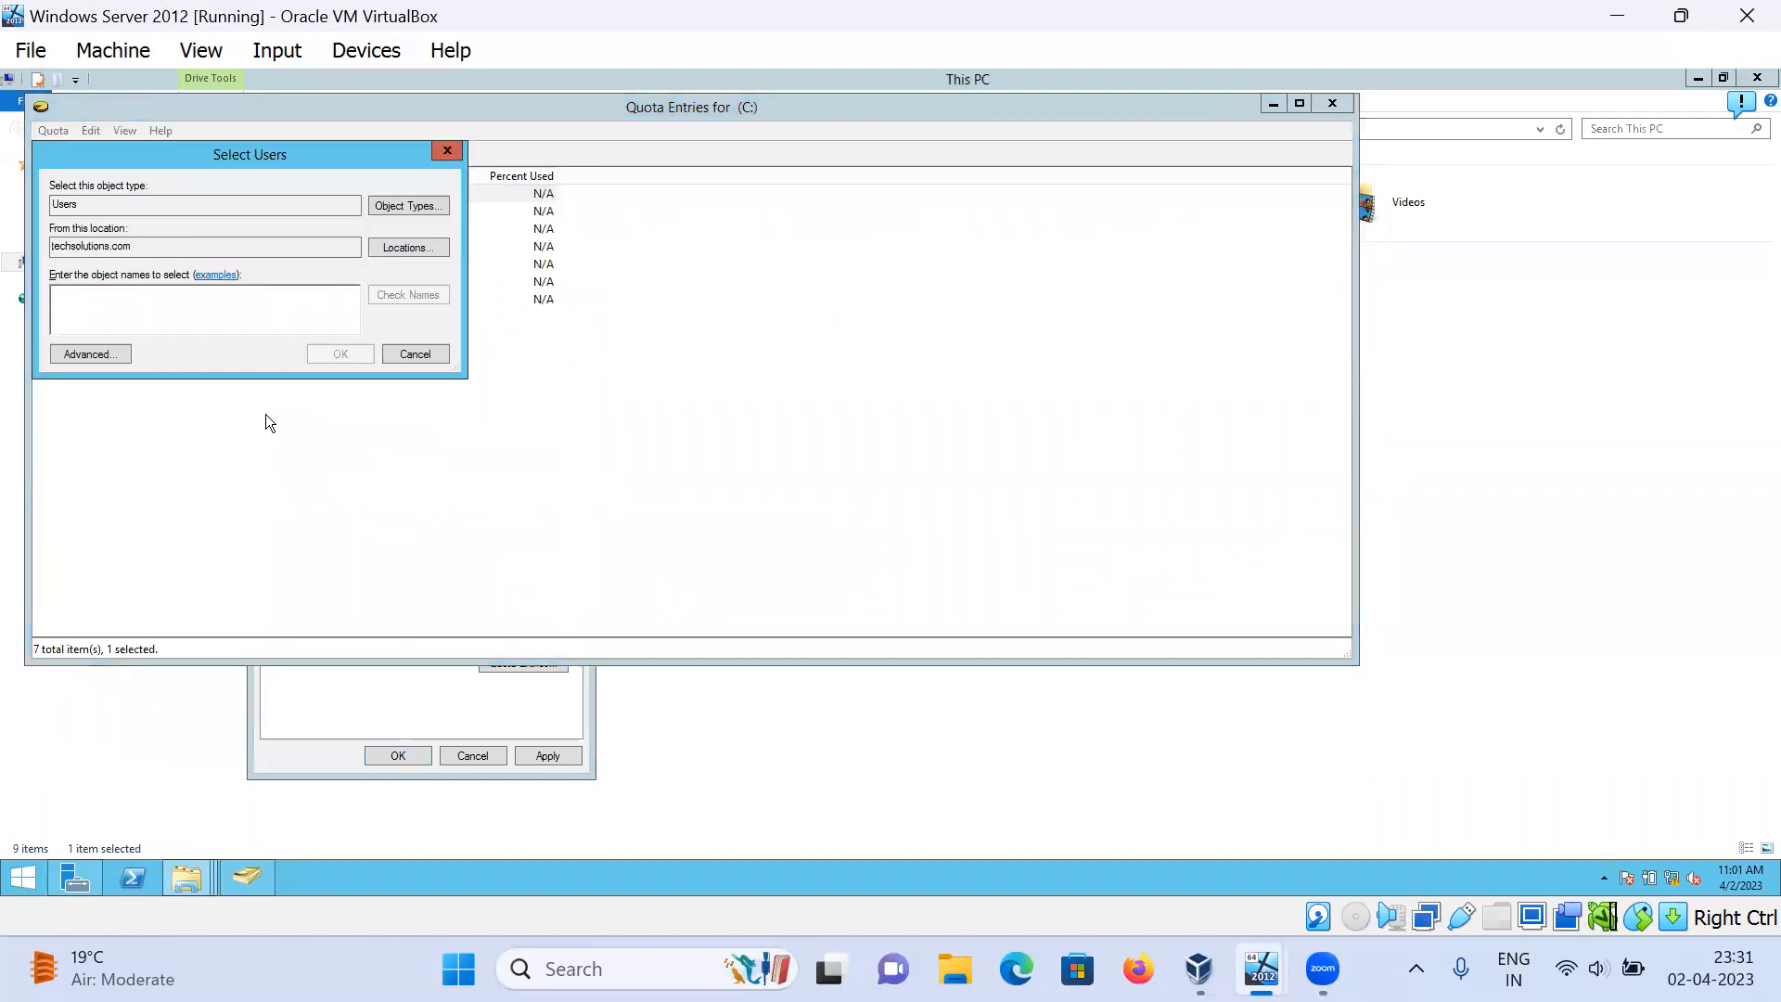
pyautogui.write('tarun')
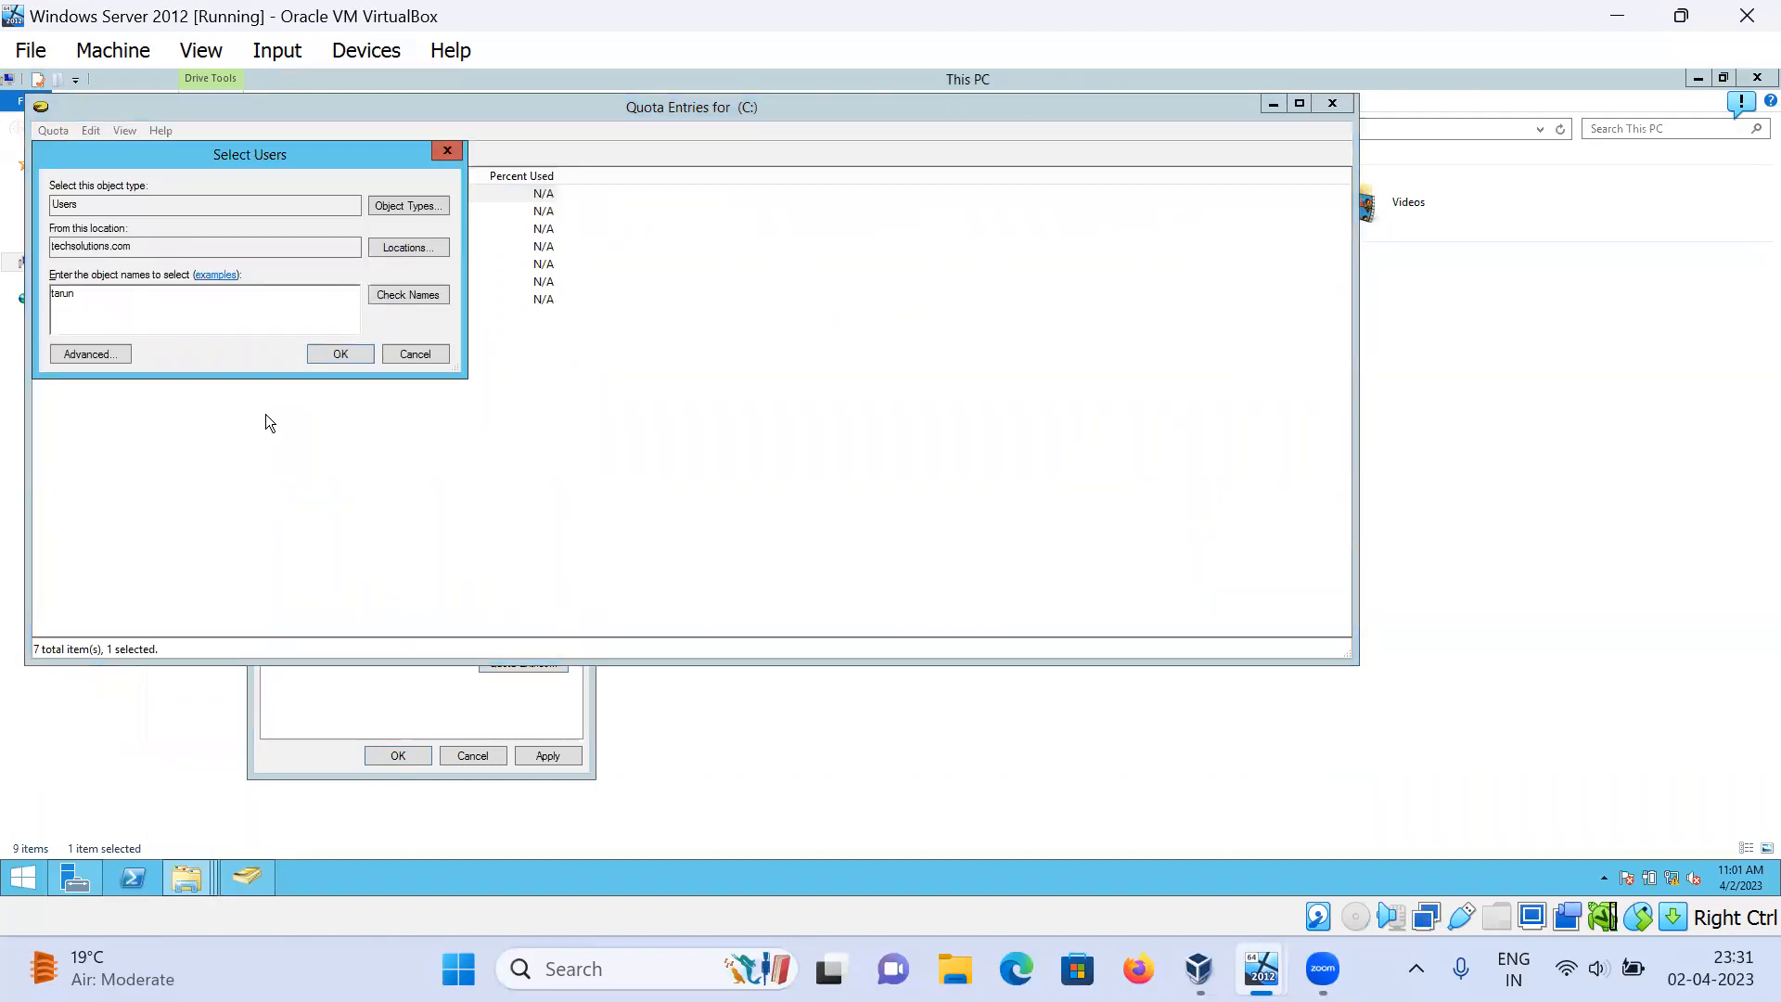
pyautogui.press('Return')
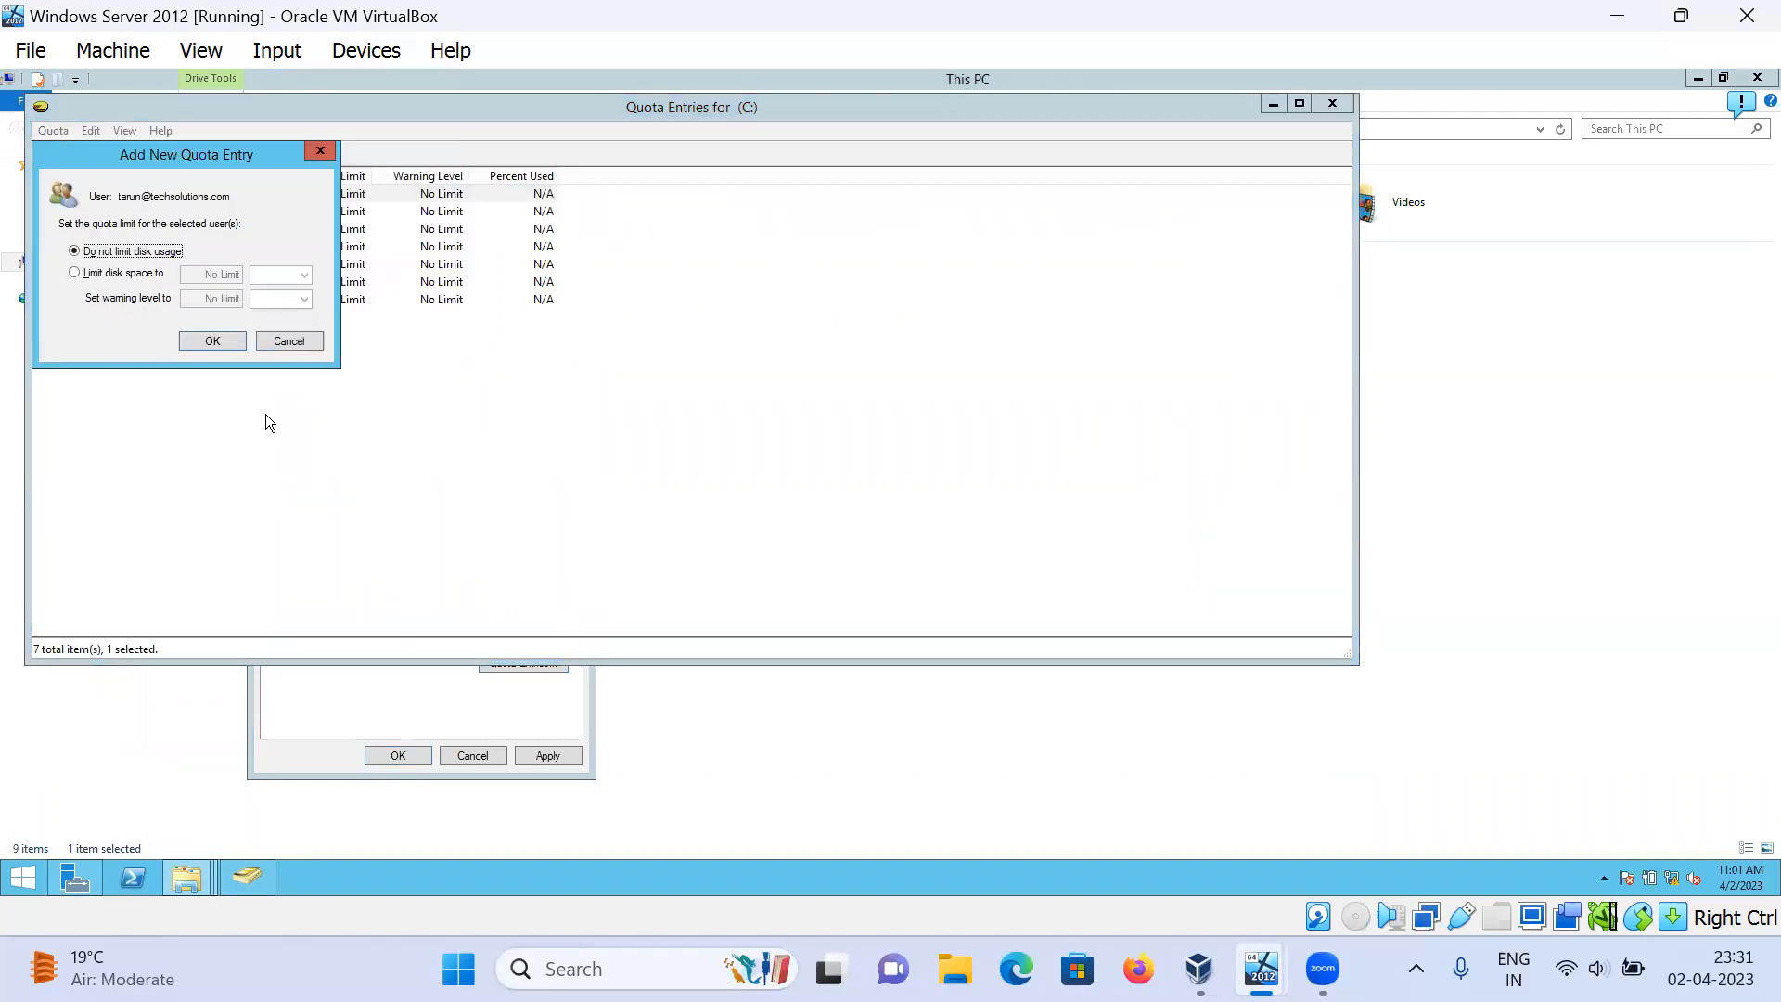
pyautogui.click(104, 274)
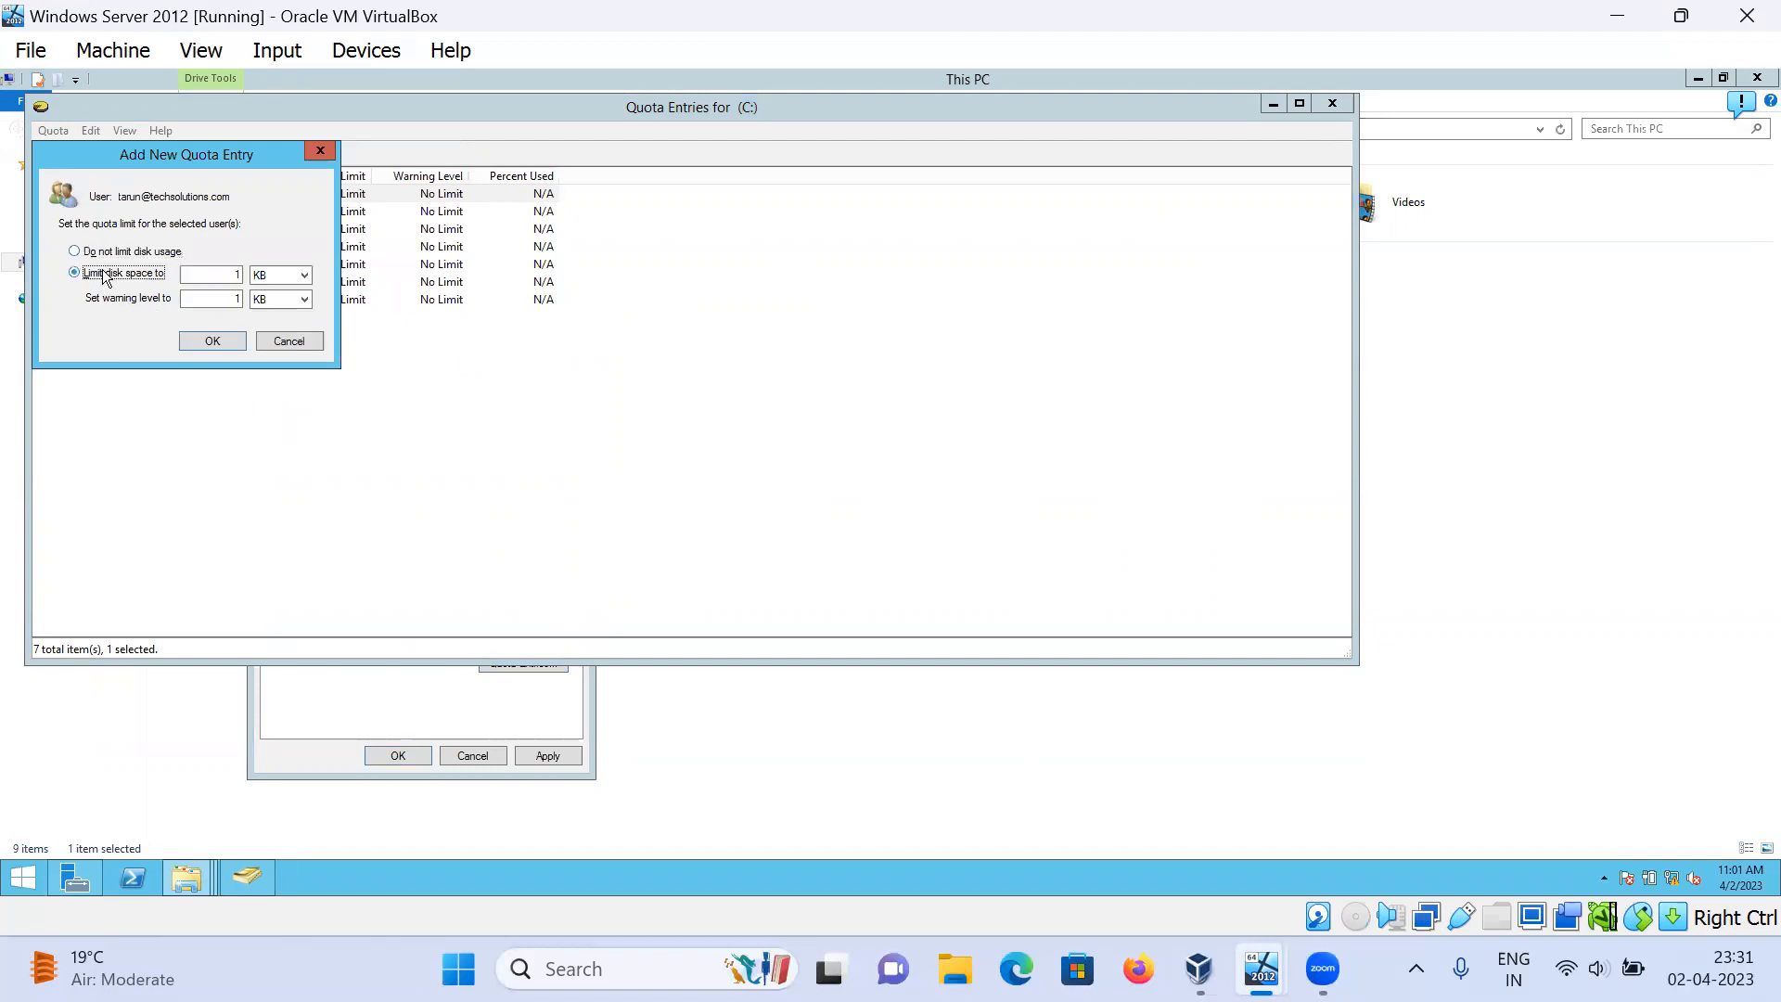
pyautogui.press('Tab')
pyautogui.write('50')
pyautogui.click(297, 284)
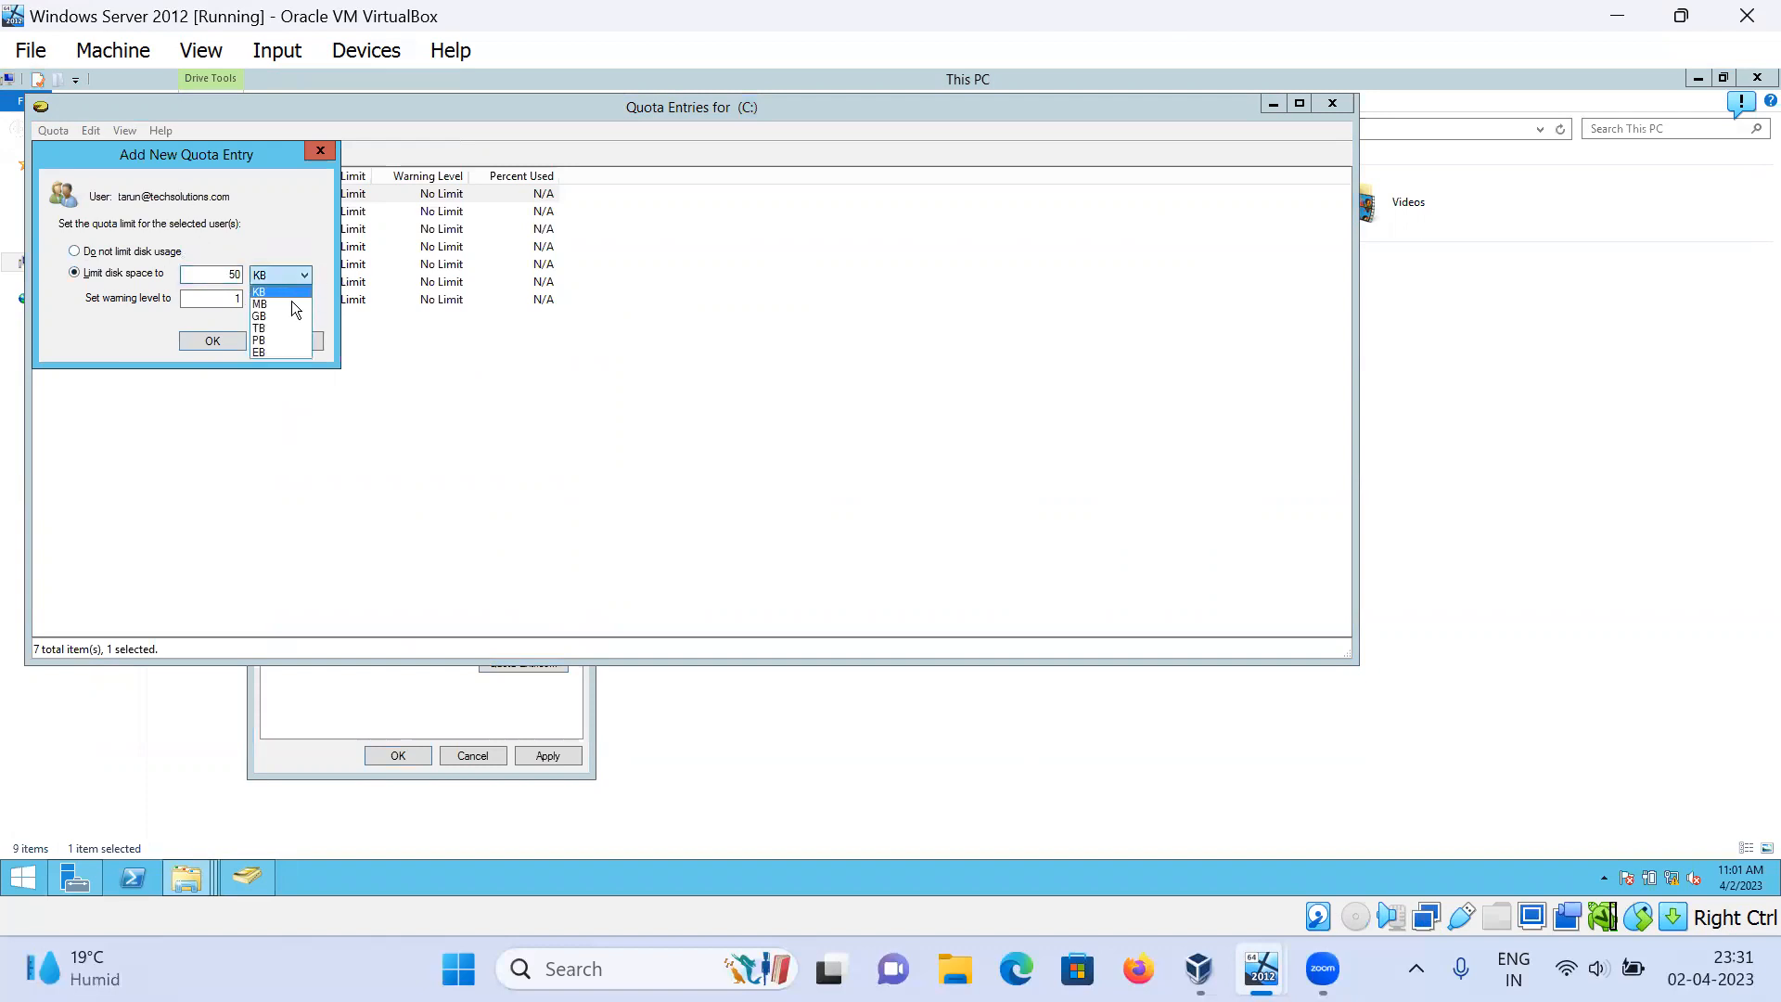
pyautogui.click(269, 306)
# Step: Set the entry's warning level to 25 MB and save it
pyautogui.doubleClick(222, 297)
pyautogui.write('25')
pyautogui.click(262, 299)
pyautogui.click(267, 326)
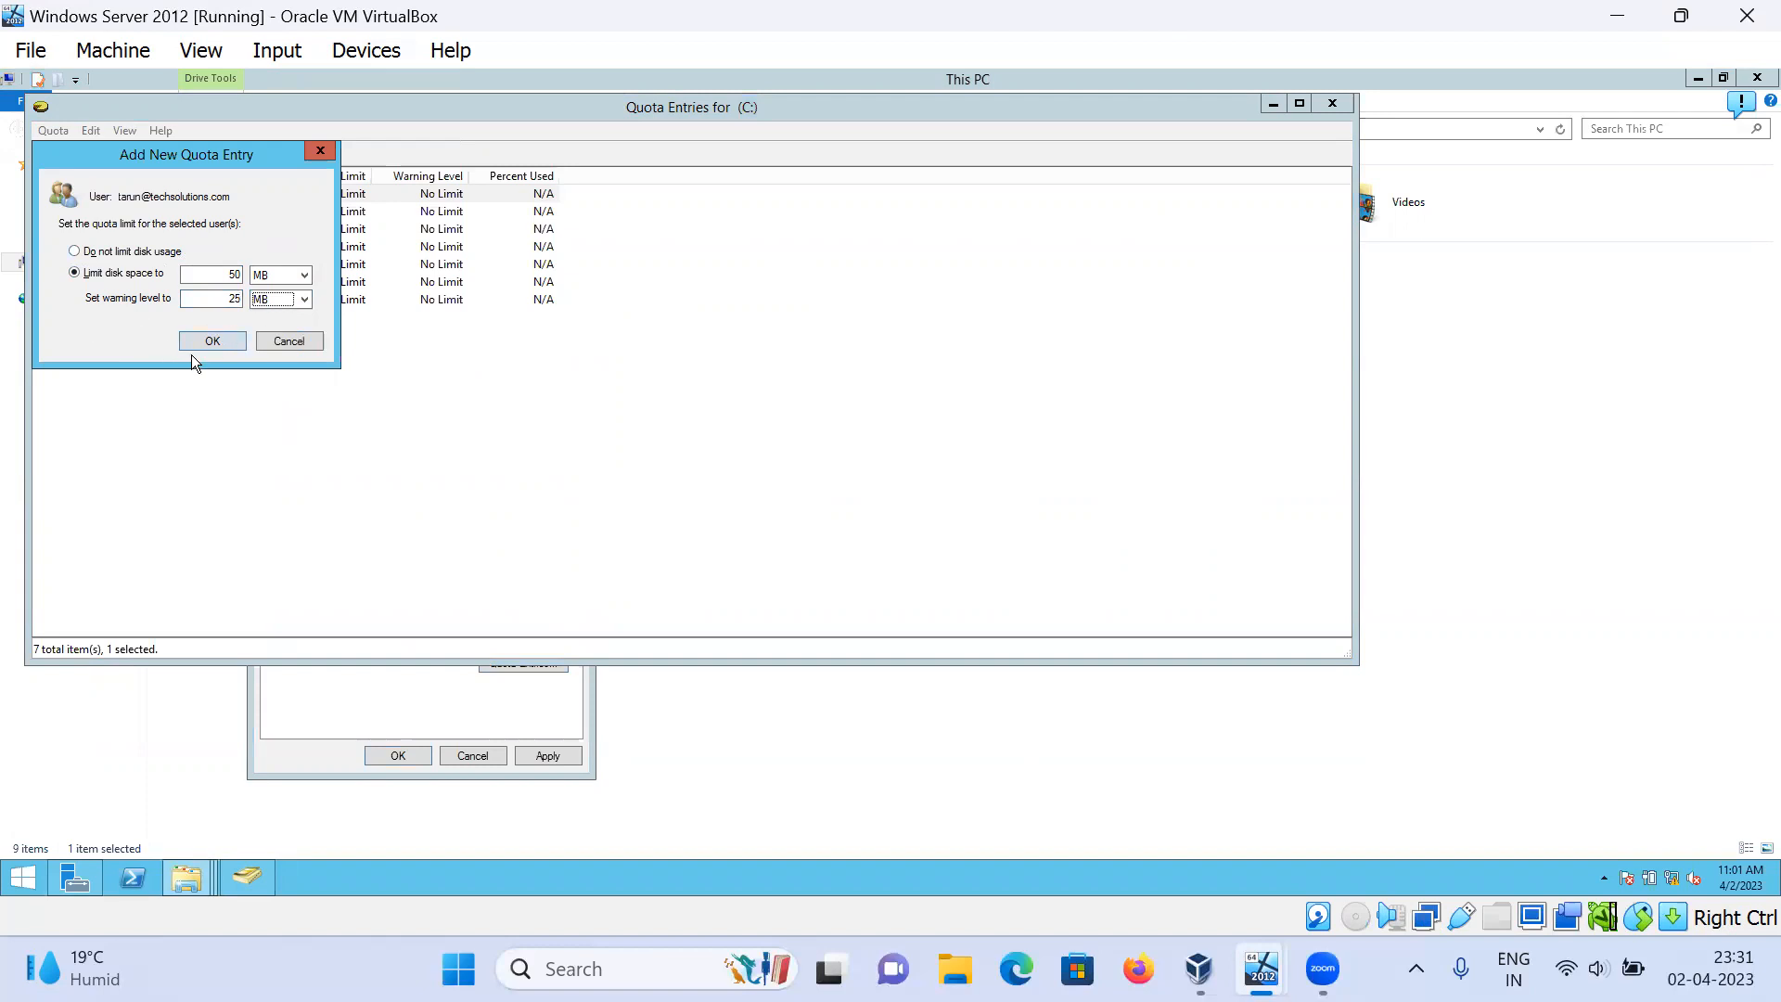
pyautogui.click(211, 340)
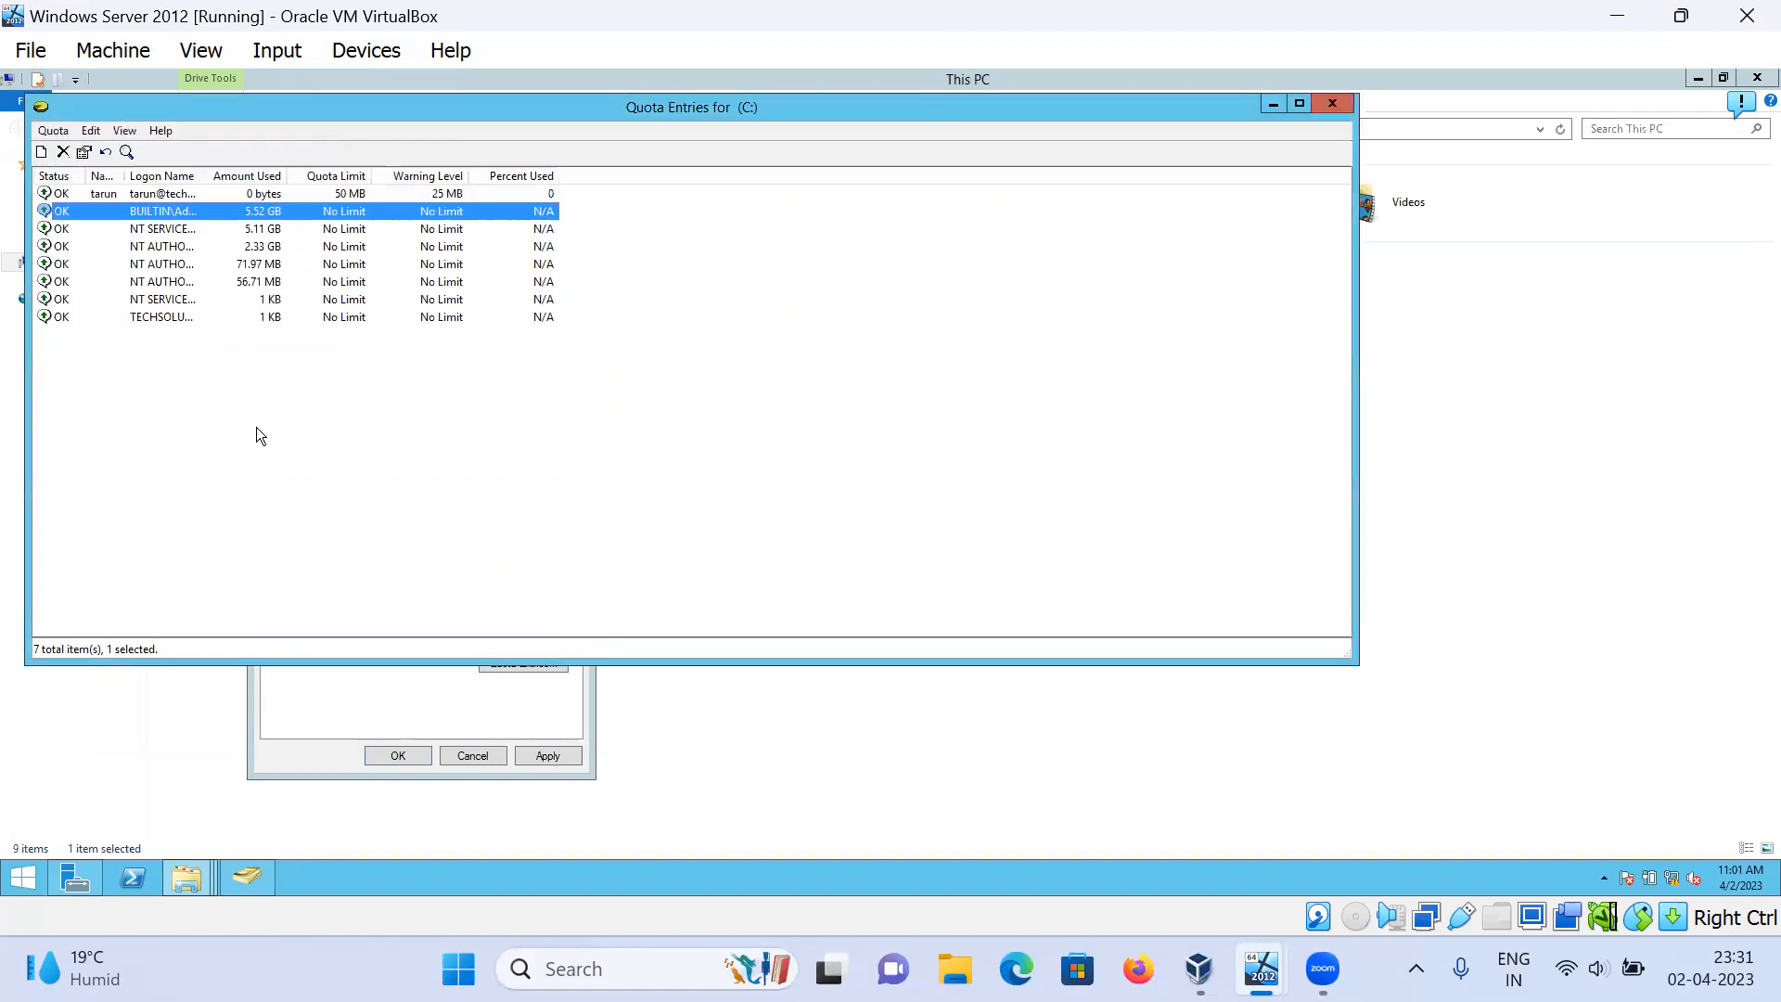
# Step: Confirm the Local Disk (C:) quota settings and the Disk Quota prompt, then restore Quota Entries
pyautogui.click(109, 195)
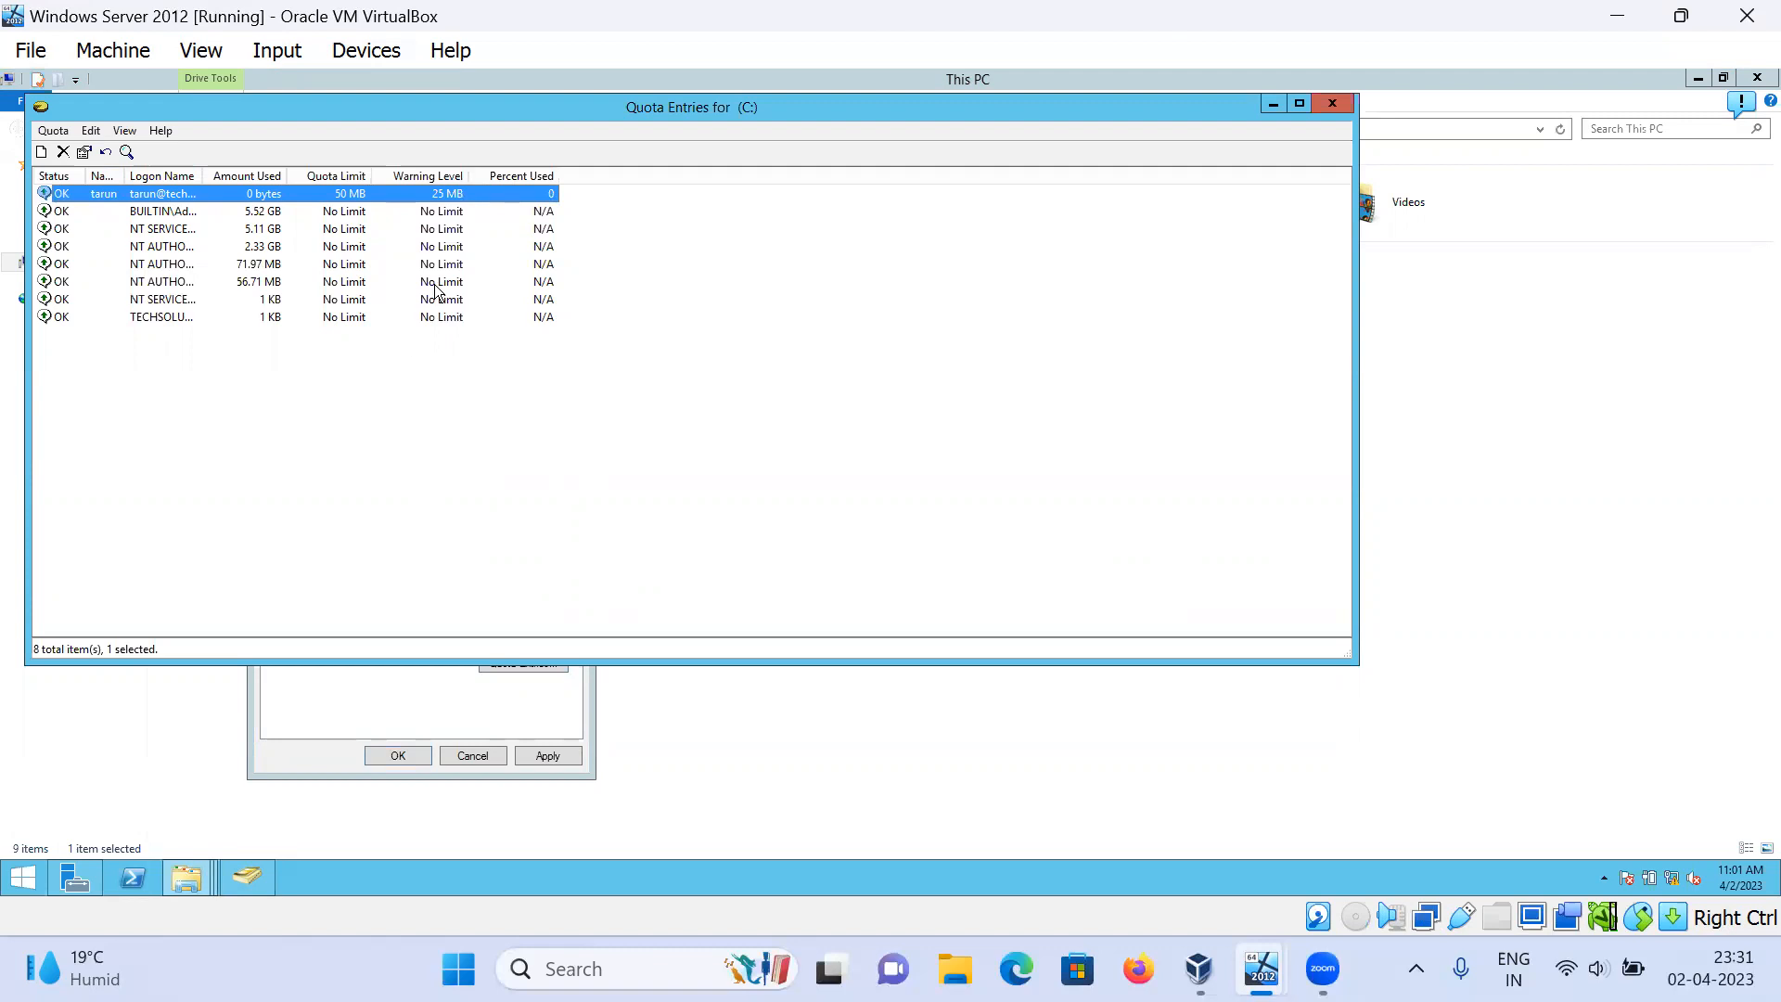
pyautogui.click(1274, 104)
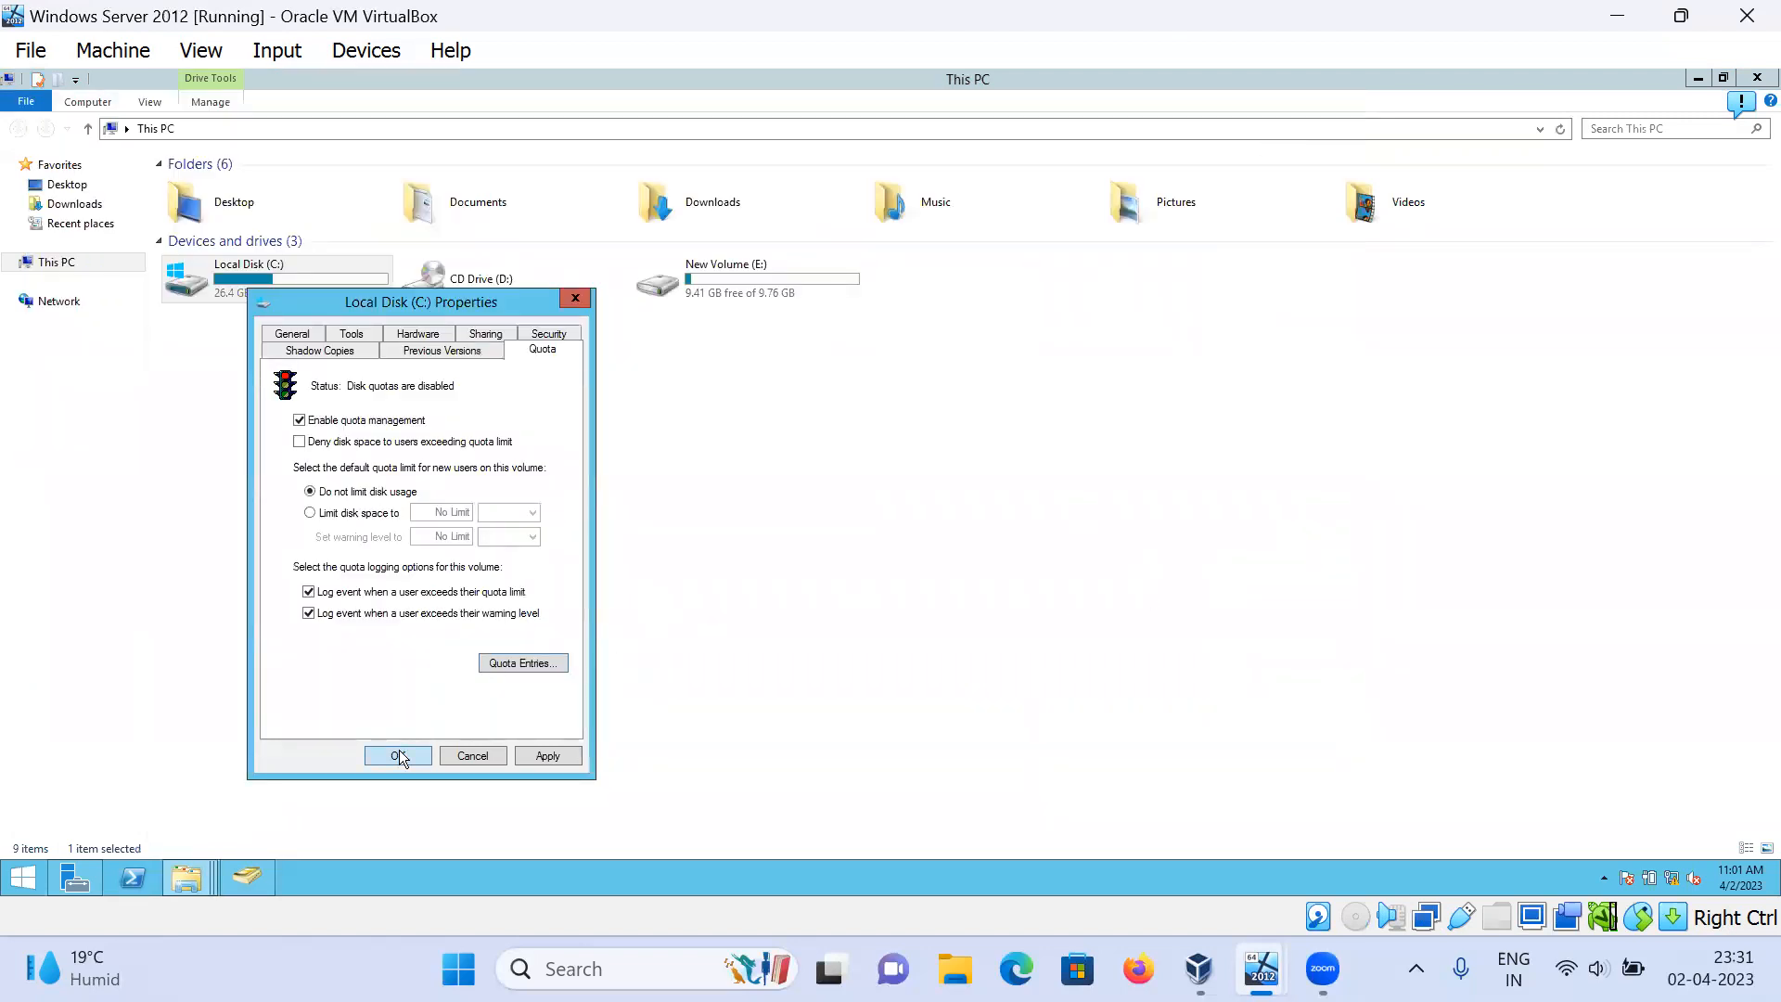
pyautogui.click(398, 754)
pyautogui.click(970, 571)
pyautogui.click(193, 878)
pyautogui.click(275, 791)
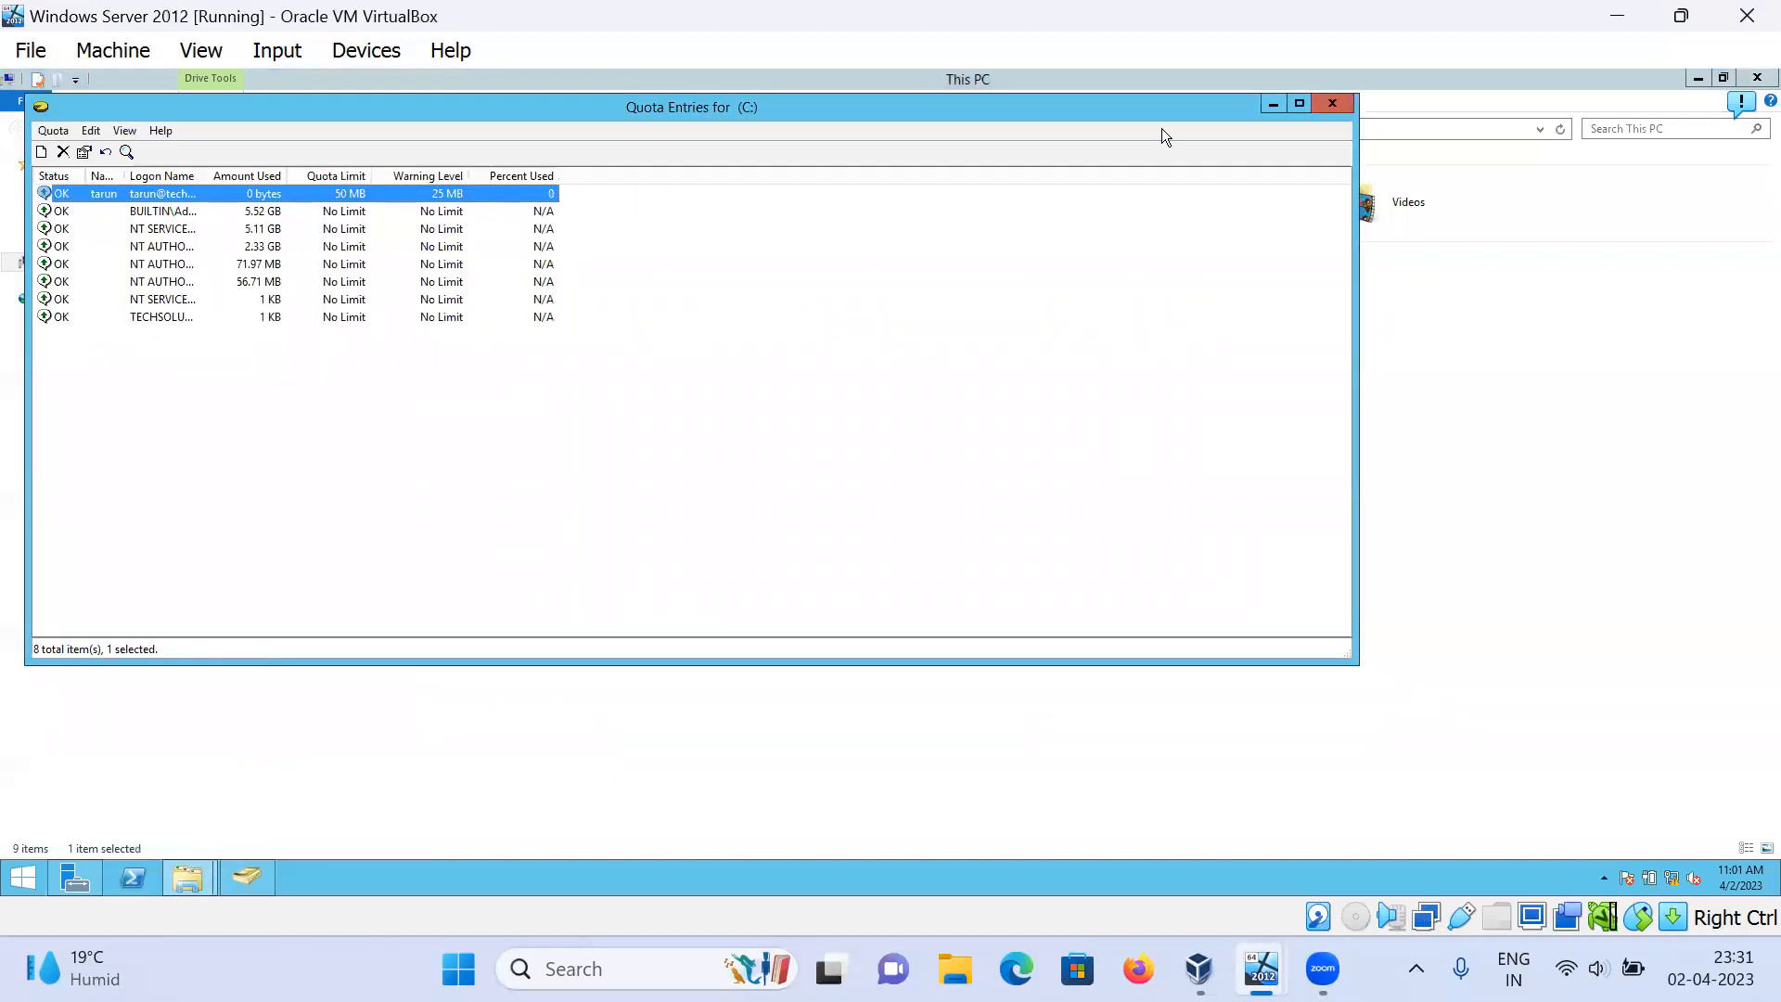
# Step: Close the Server VM's quota entries window and switch to the Windows 10 VM
pyautogui.click(1332, 104)
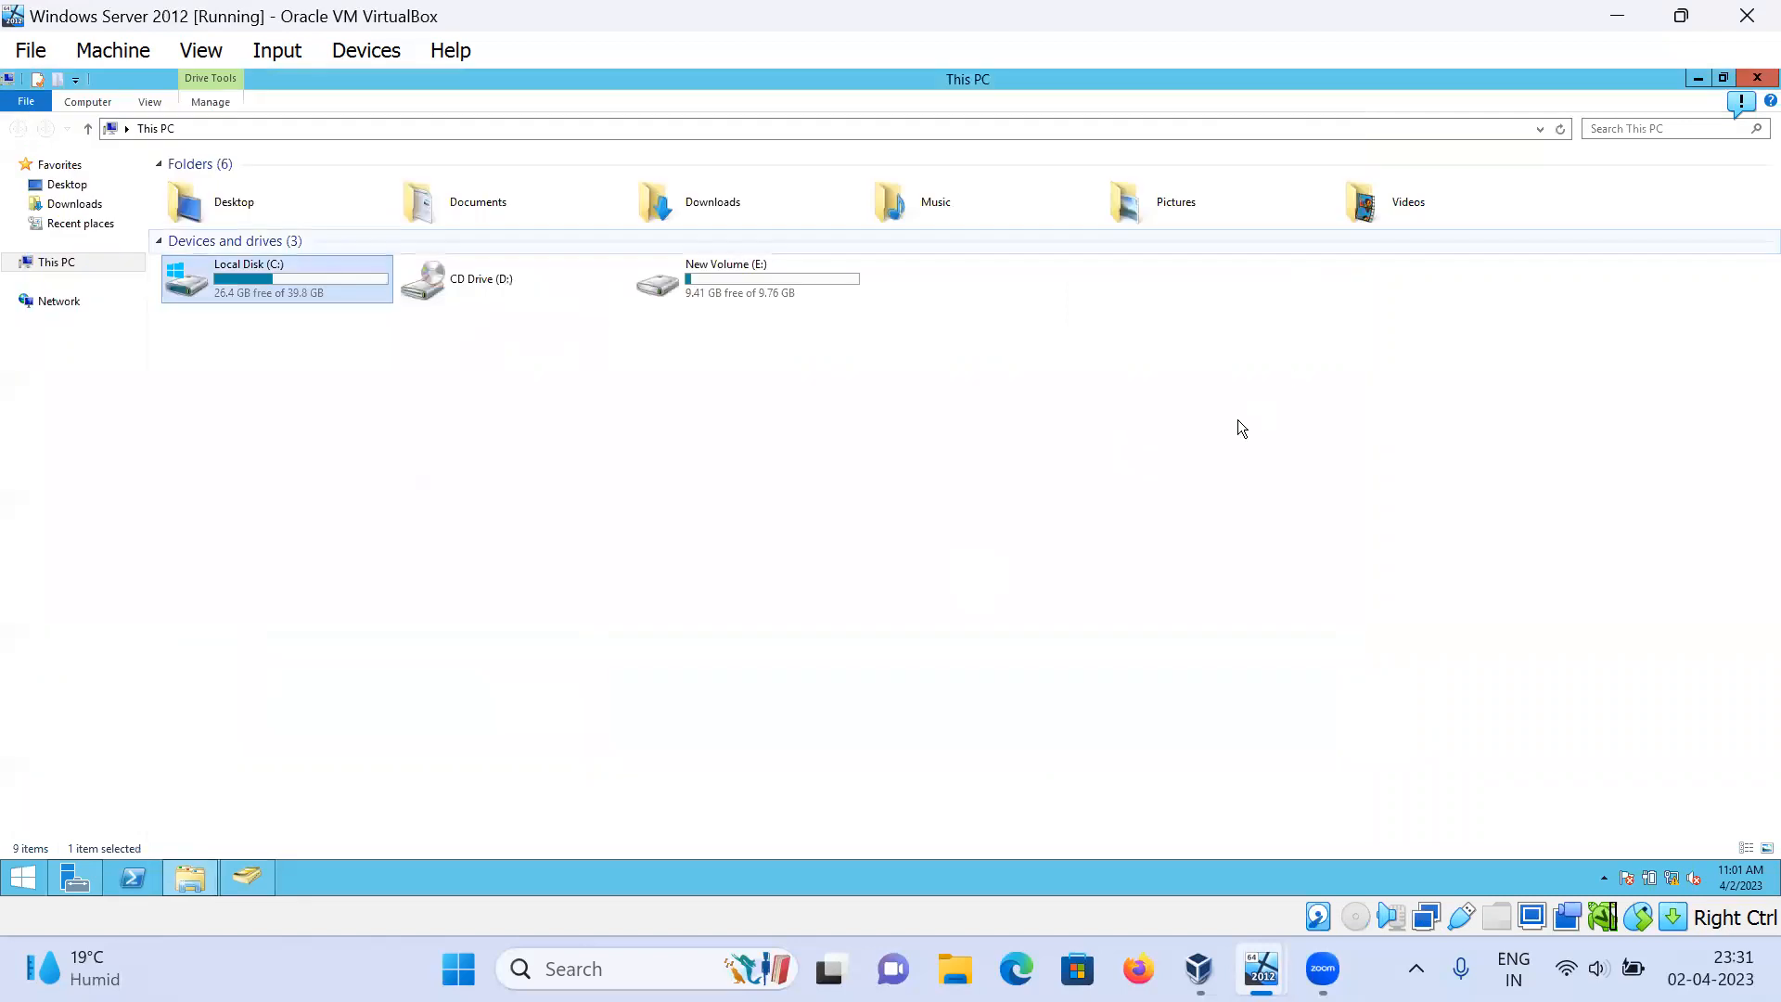
pyautogui.click(1154, 517)
pyautogui.moveTo(1261, 970)
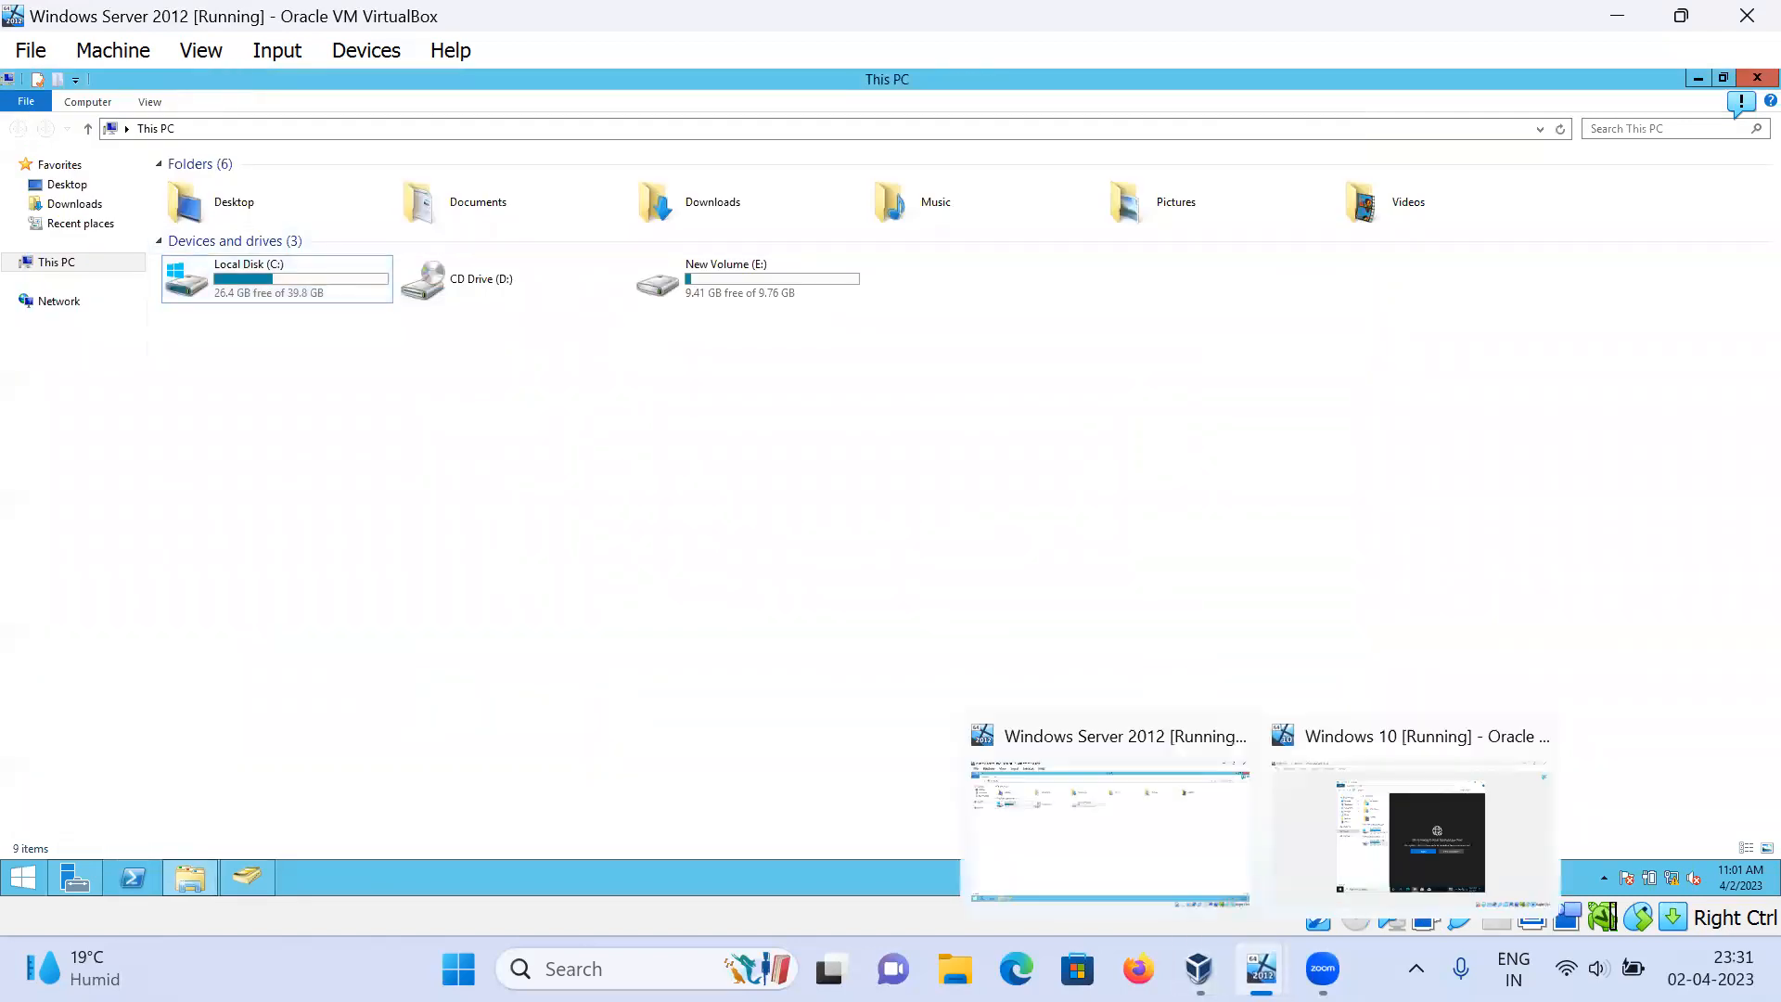
pyautogui.click(1318, 798)
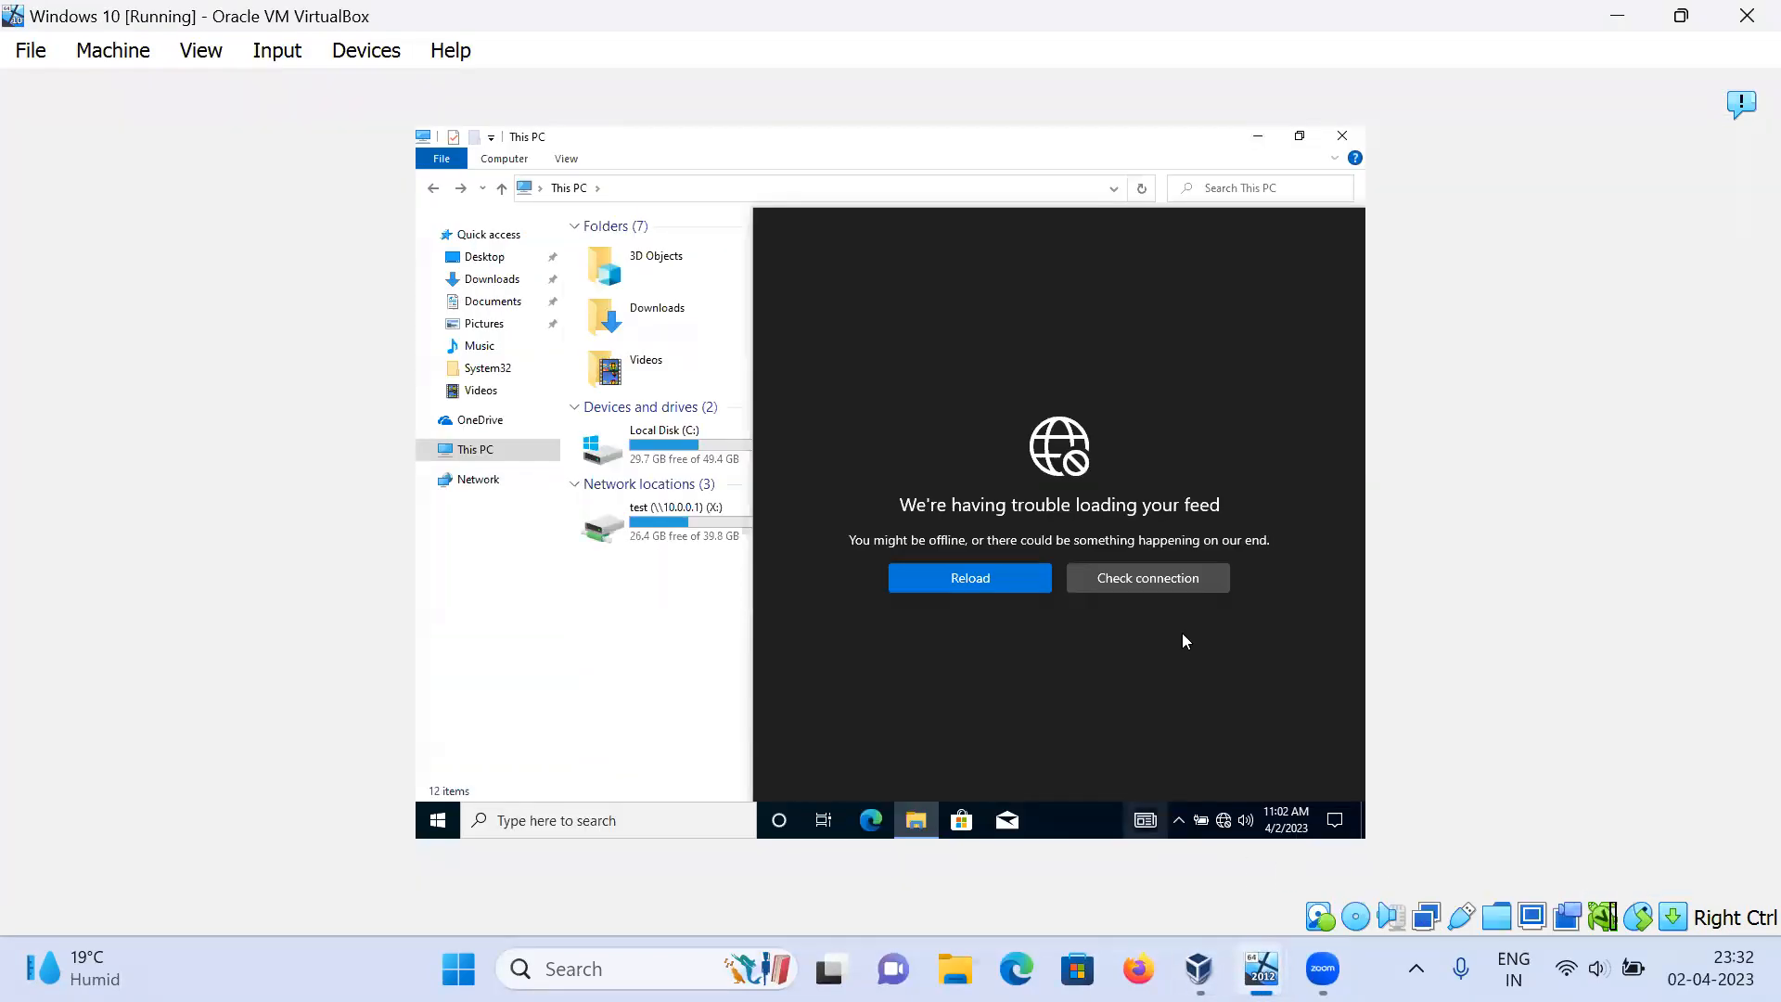
pyautogui.click(599, 705)
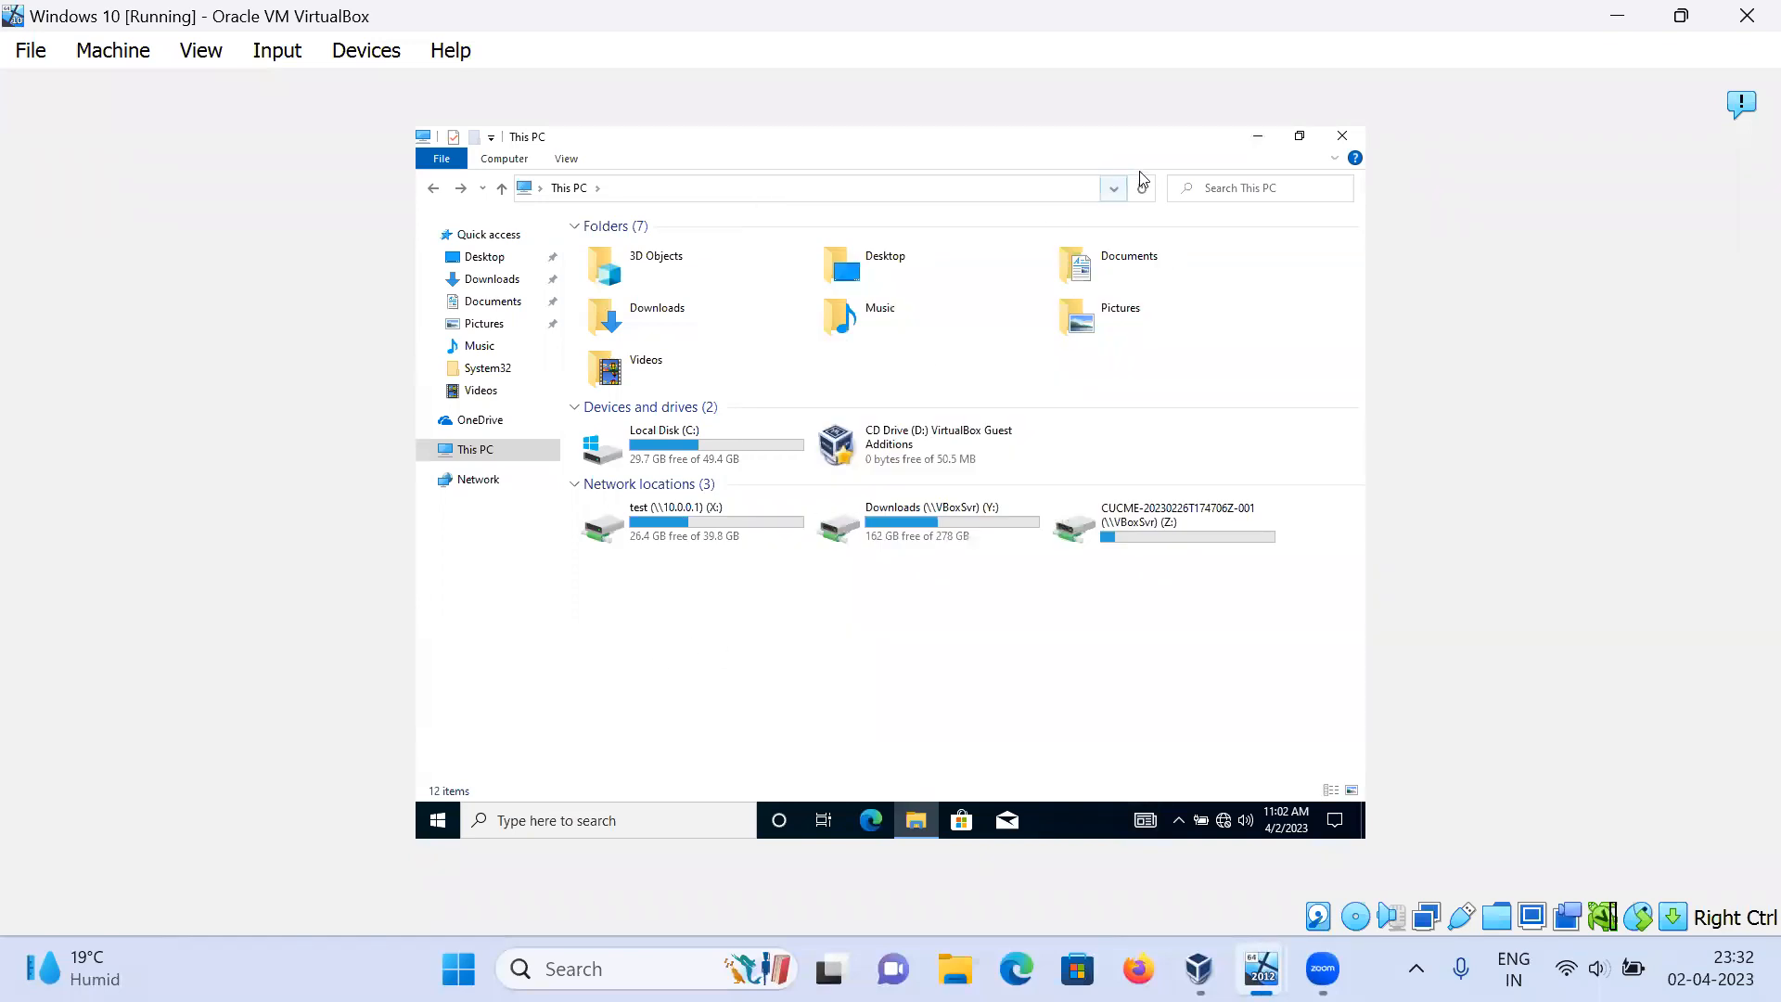
# Step: Refresh This PC, check the test (X:) drive's properties, and close File Explorer
pyautogui.click(1141, 190)
pyautogui.click(725, 519)
pyautogui.rightClick(726, 519)
pyautogui.click(750, 507)
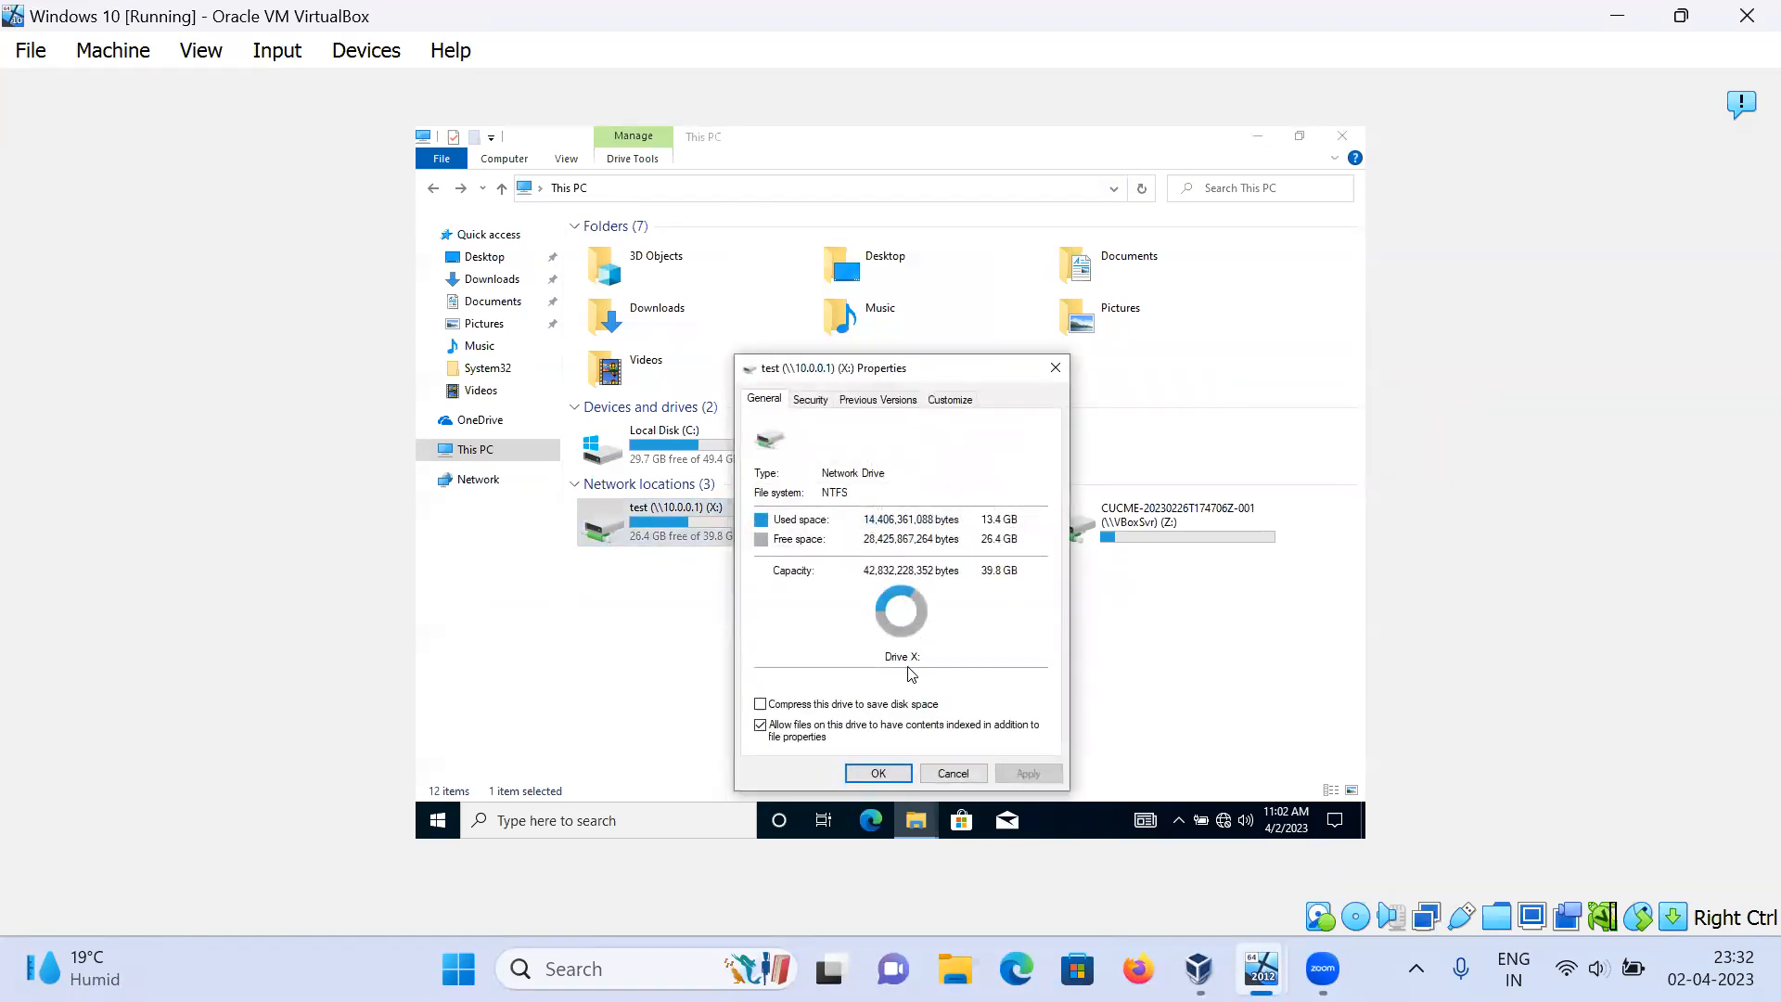
pyautogui.click(952, 774)
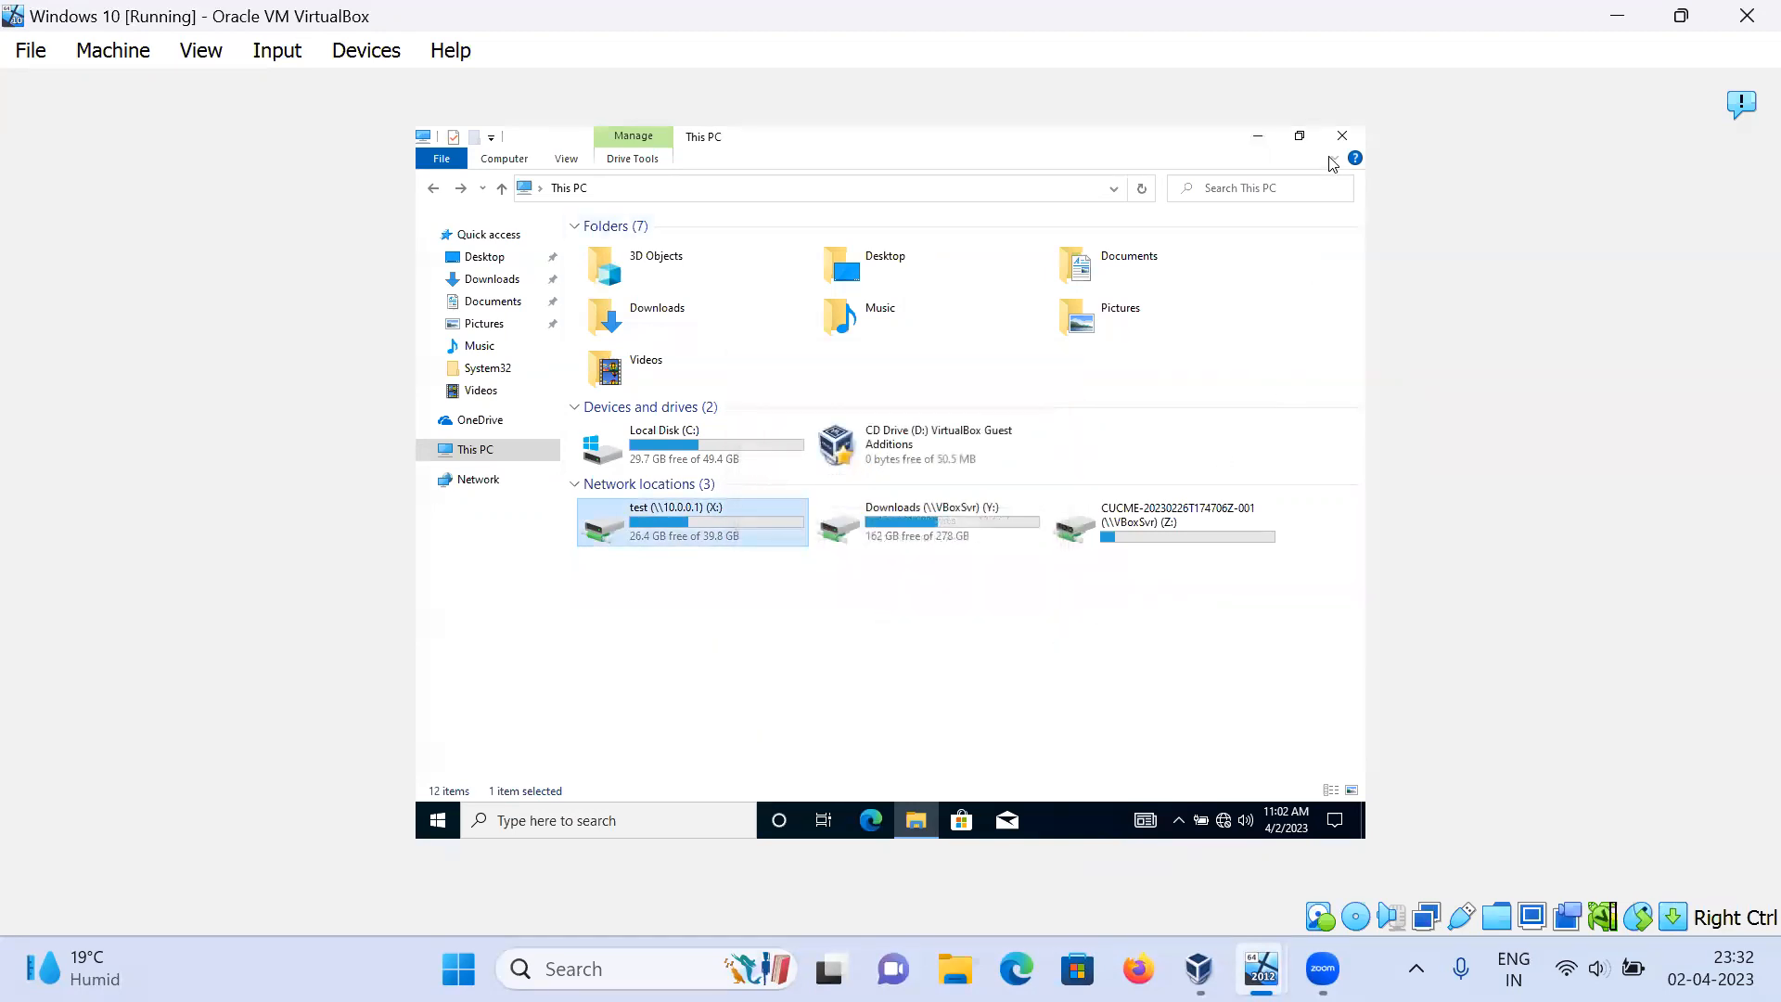
pyautogui.click(1342, 136)
pyautogui.click(434, 825)
# Step: Reopen and close This PC, then restart the Windows 10 VM from Start > Power
pyautogui.click(433, 825)
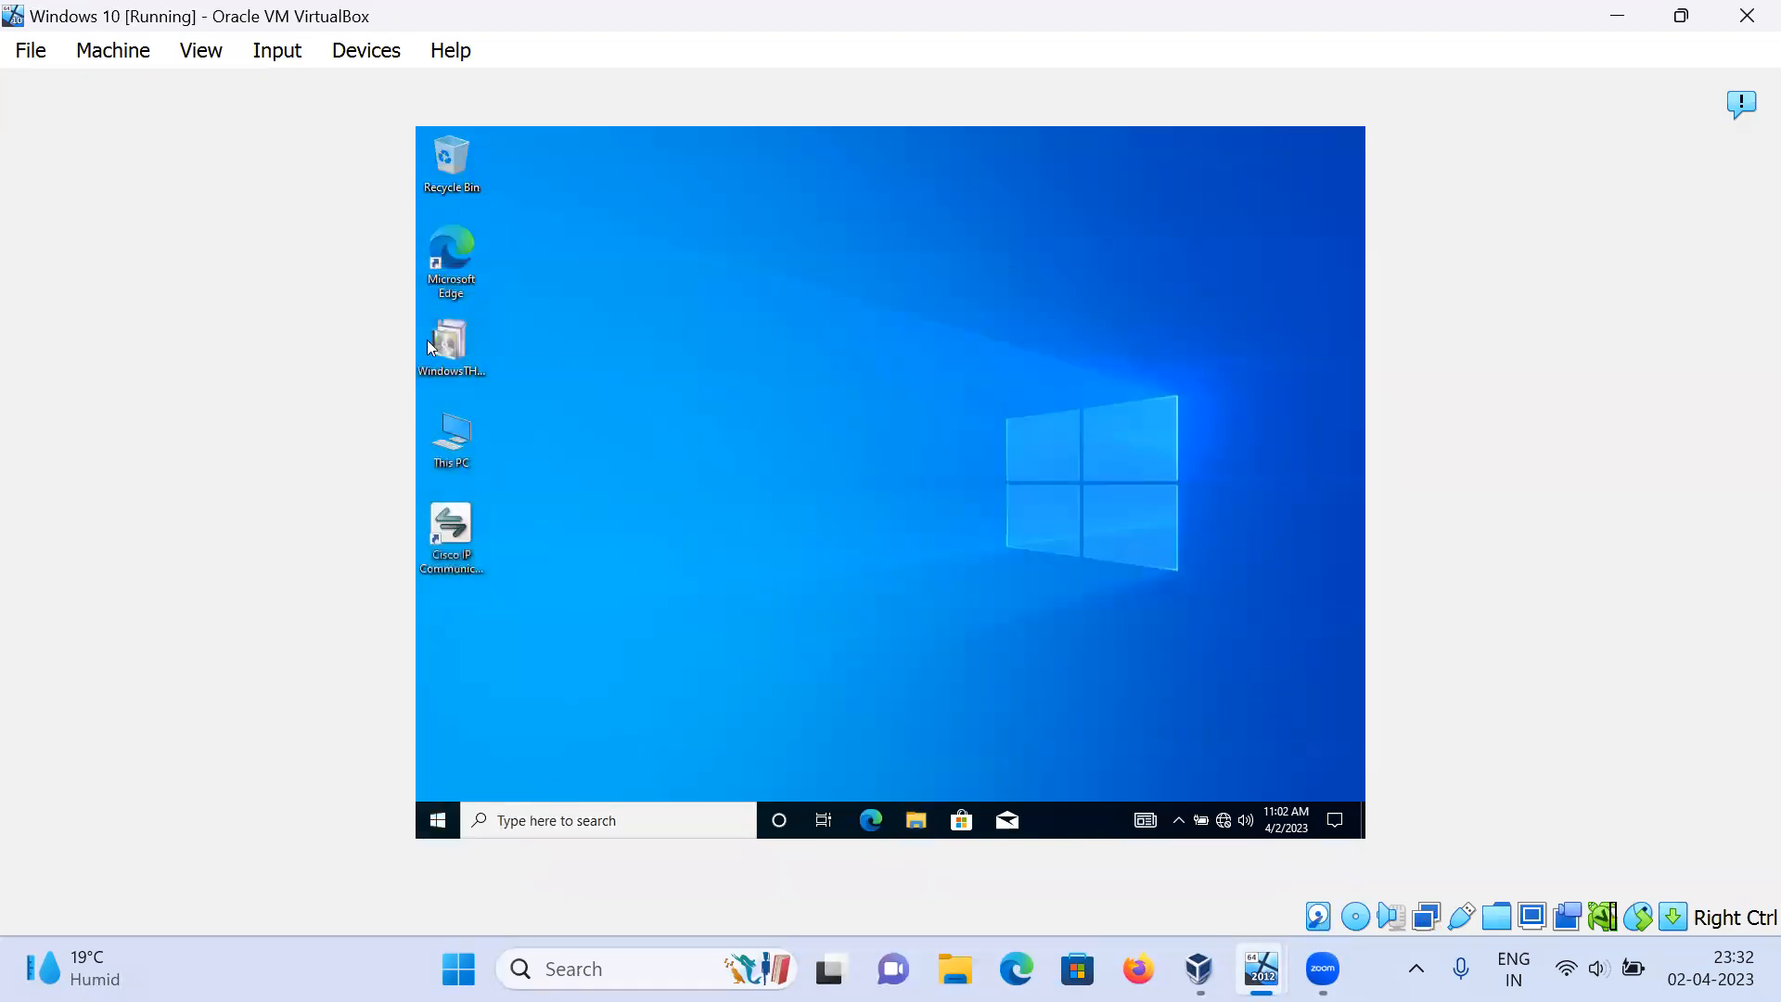
pyautogui.doubleClick(455, 440)
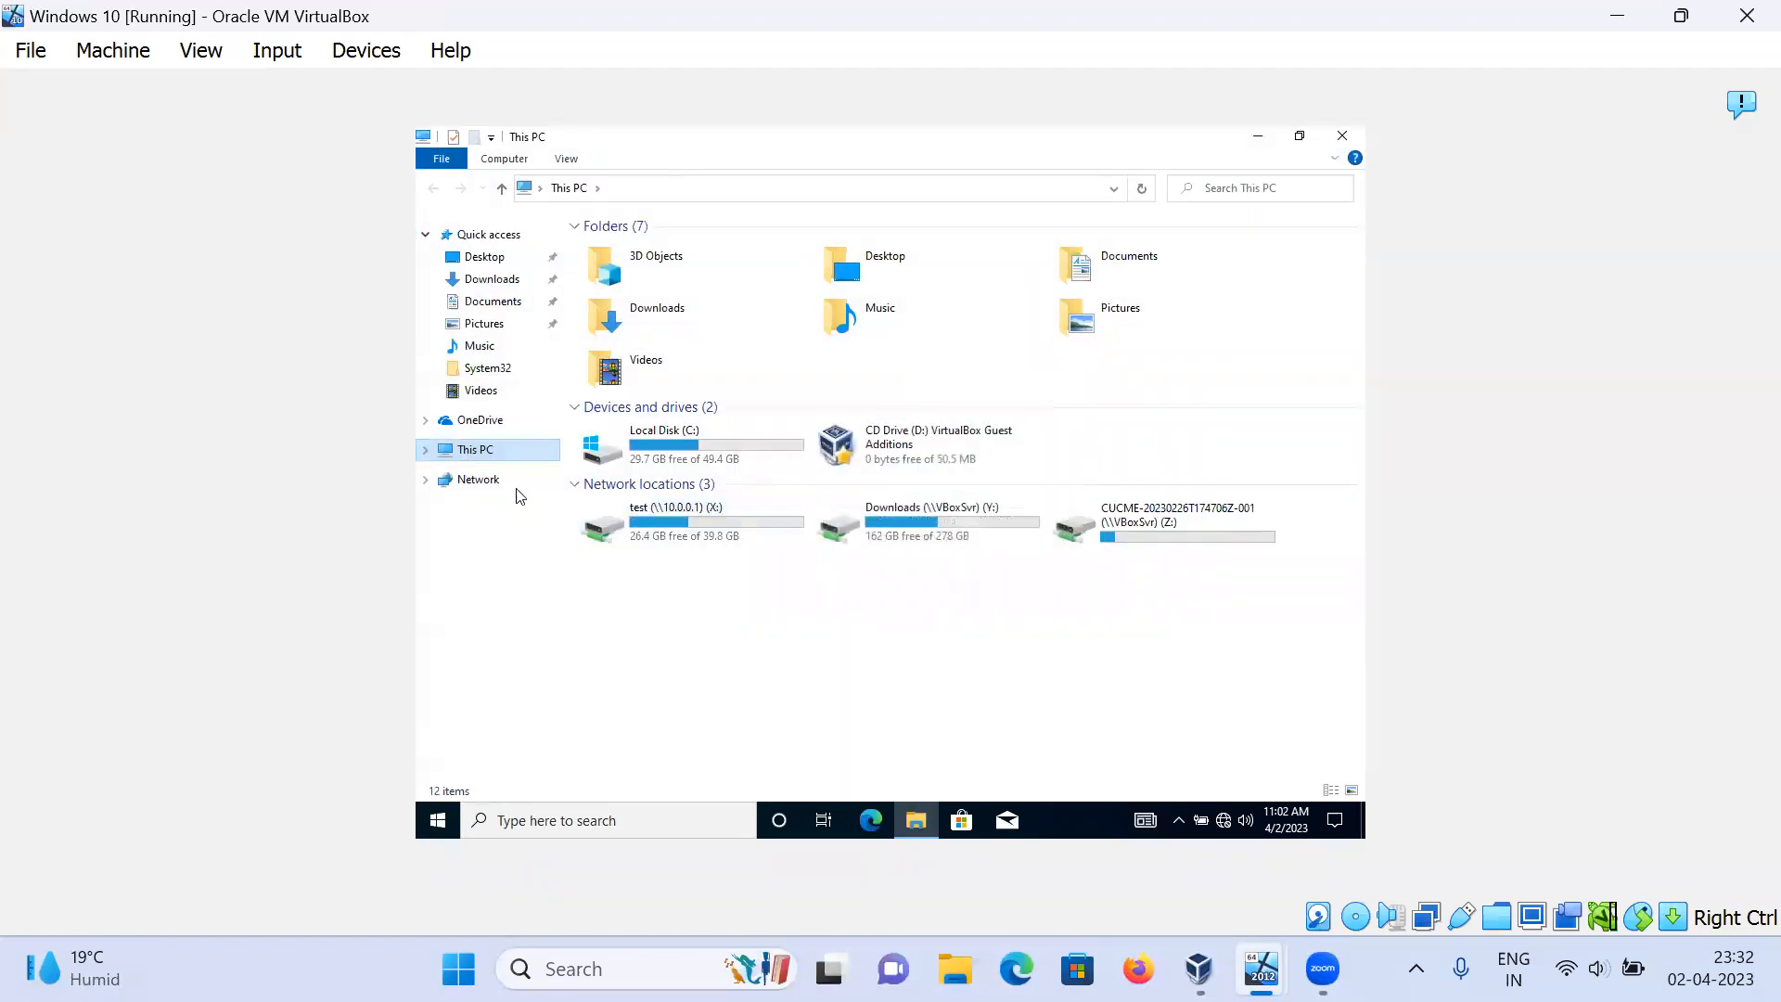
pyautogui.click(1341, 139)
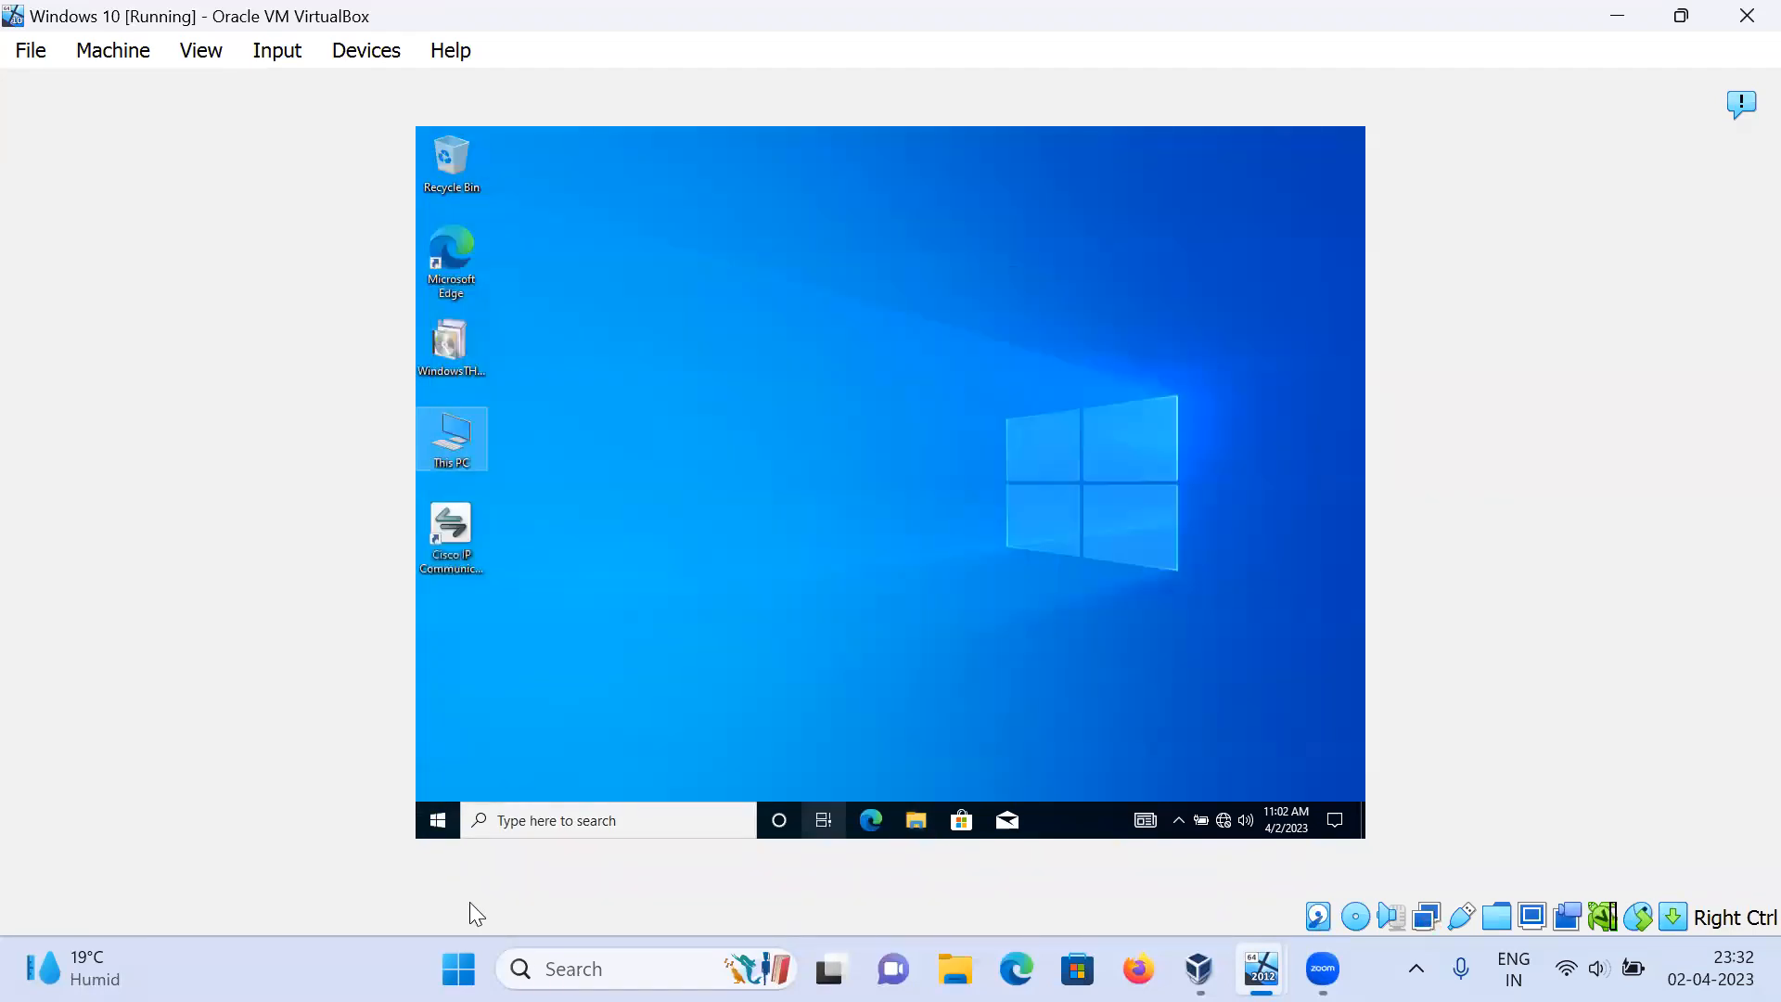
pyautogui.click(436, 823)
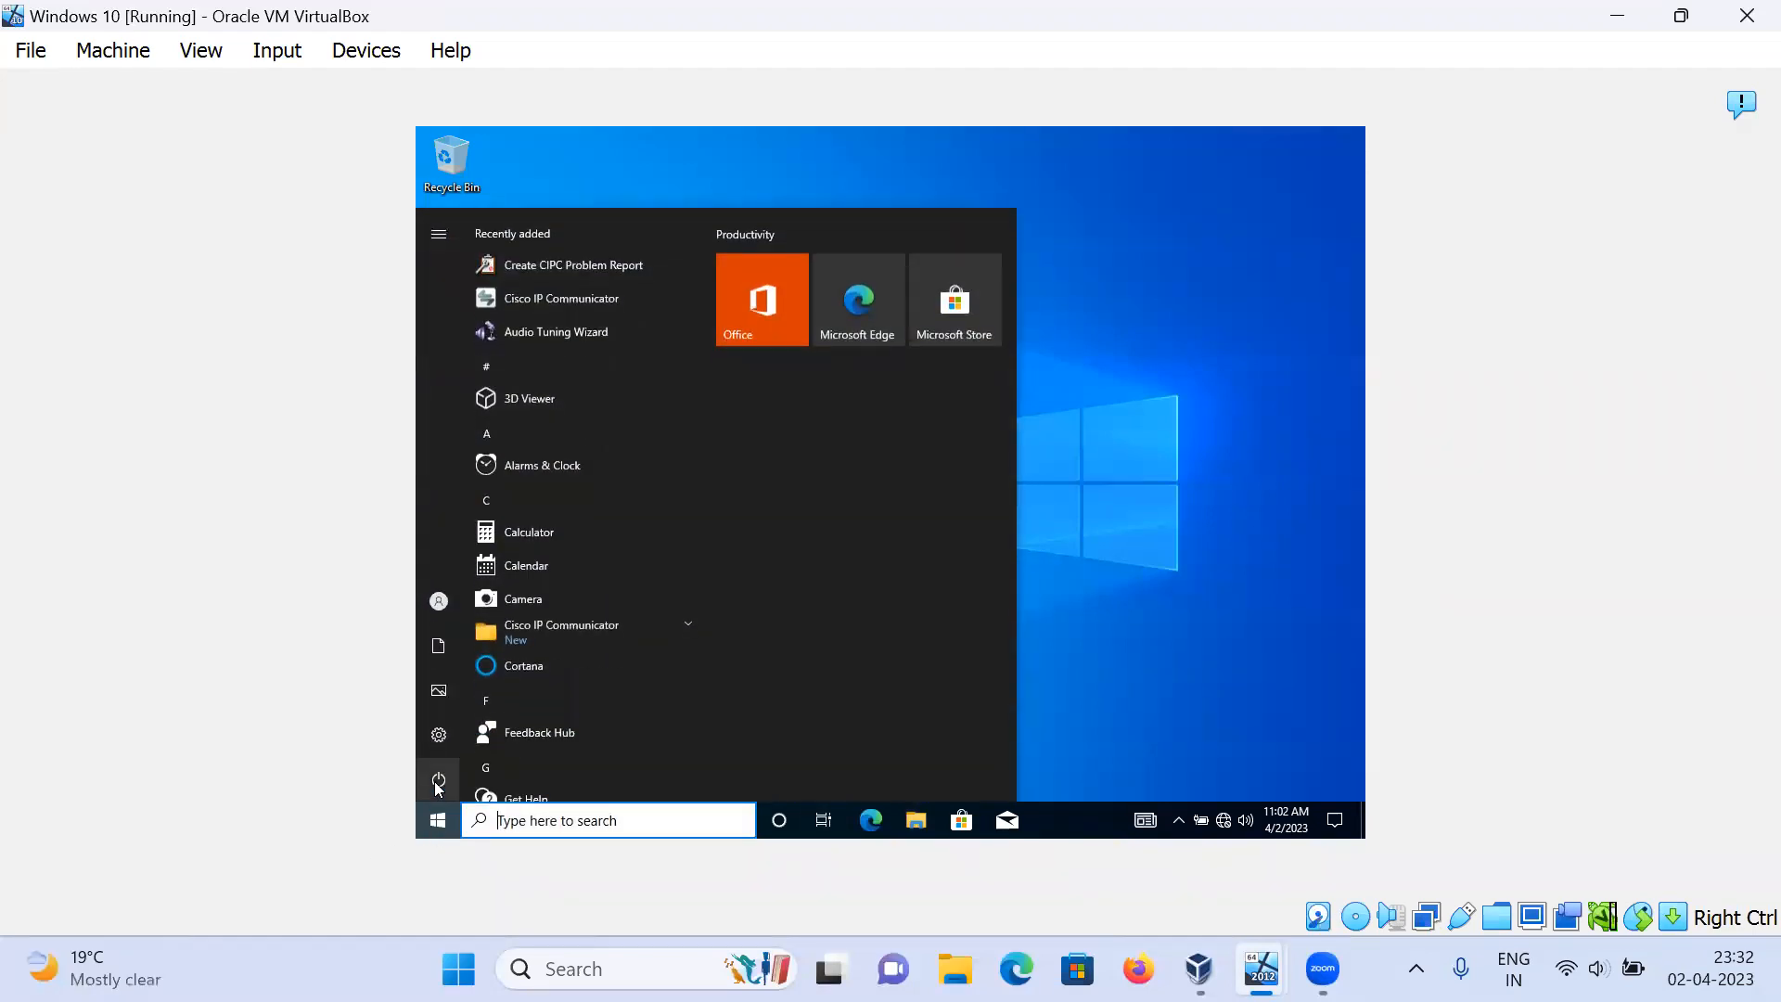
pyautogui.click(439, 784)
pyautogui.click(459, 737)
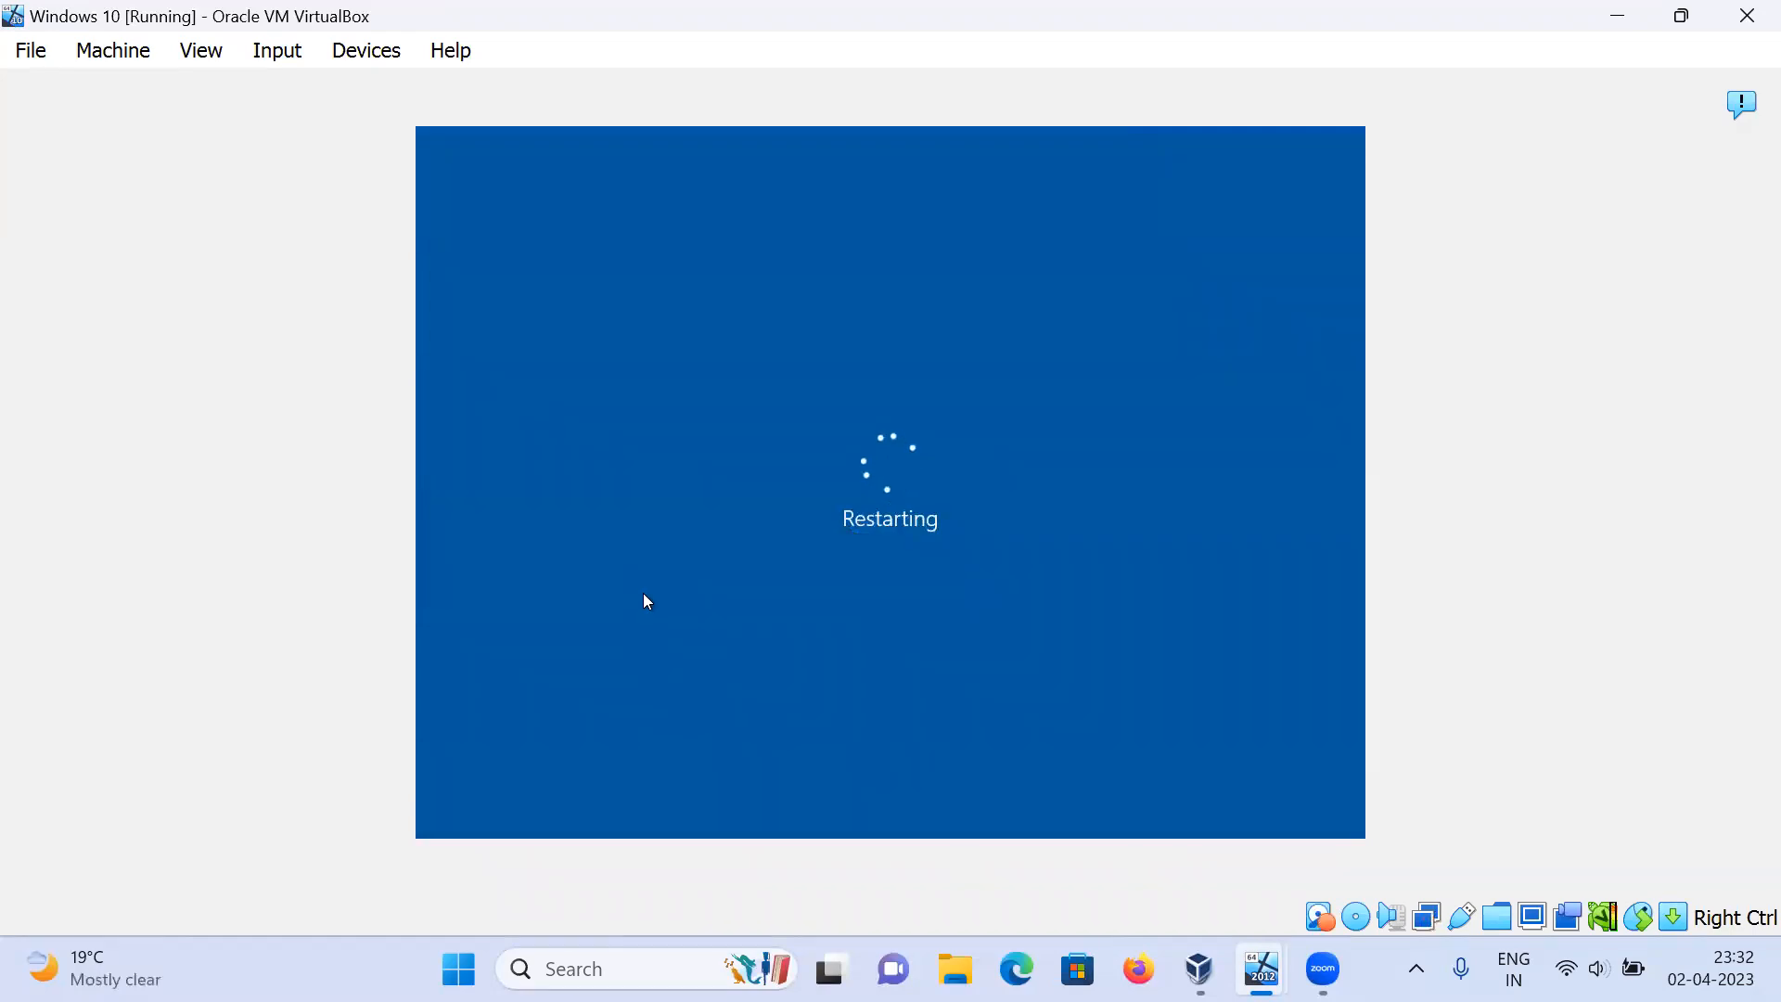
# Step: Switch to the Windows Server 2012 VM and open the Local Disk (C:) properties
pyautogui.moveTo(1262, 970)
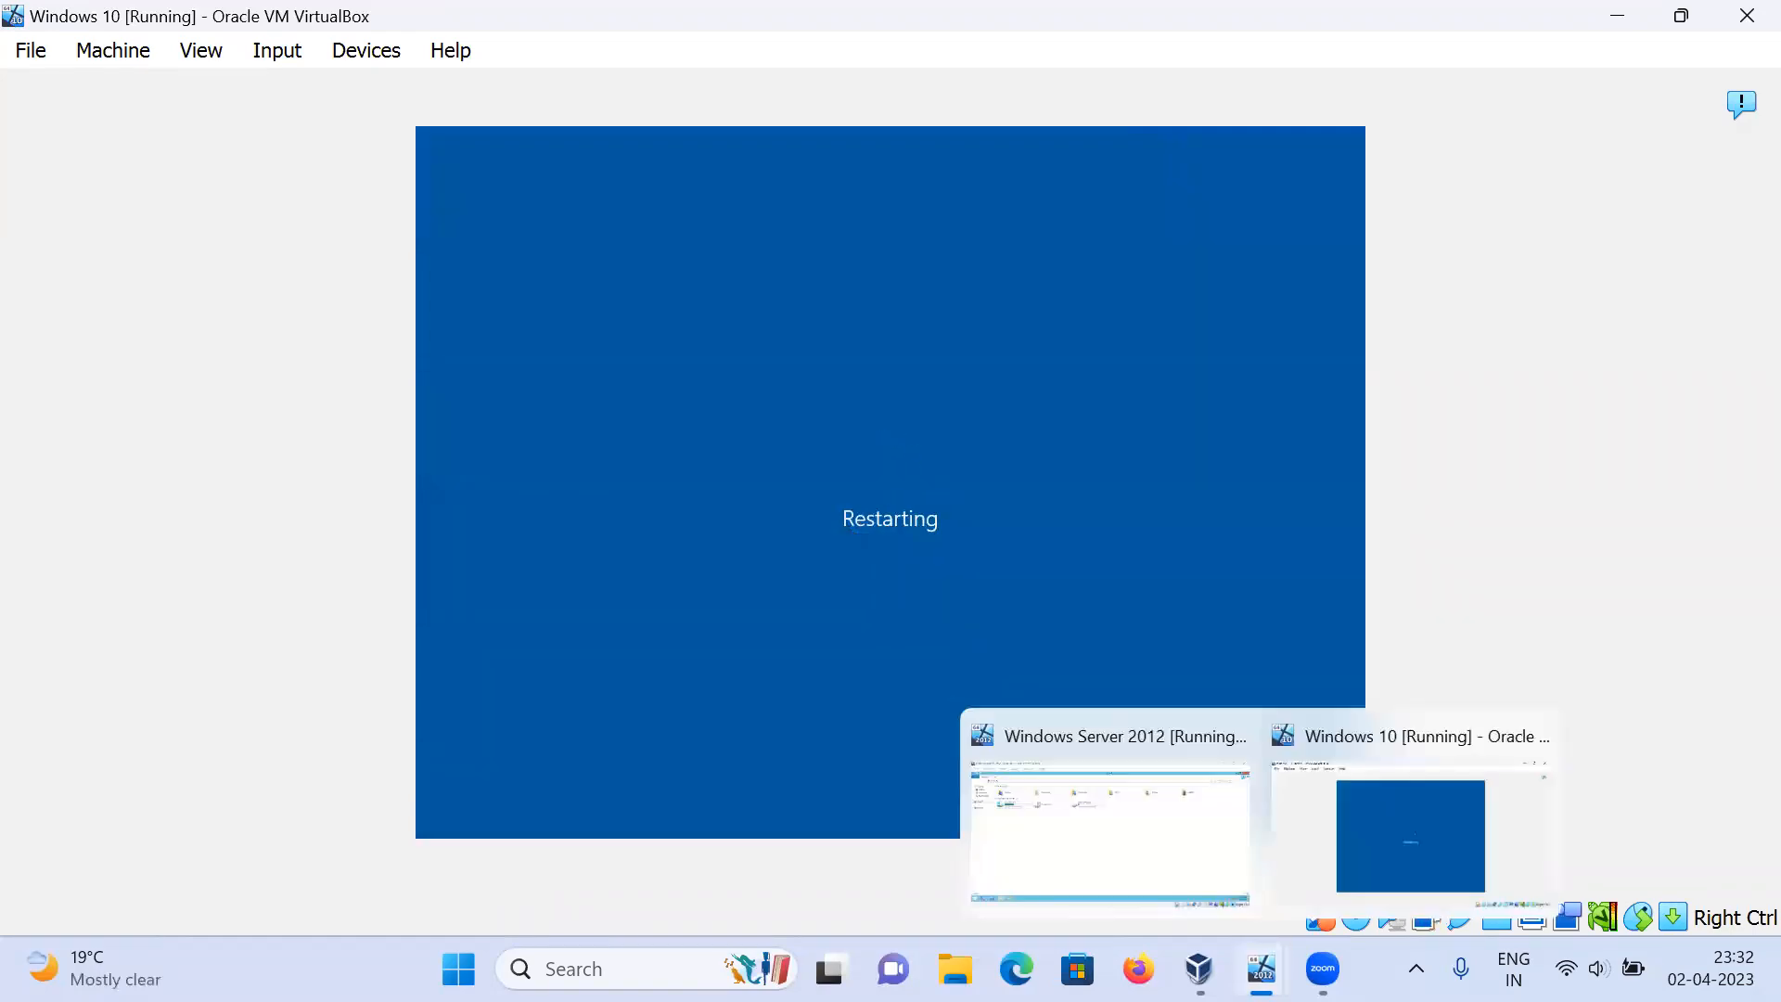
pyautogui.click(1185, 862)
pyautogui.click(256, 270)
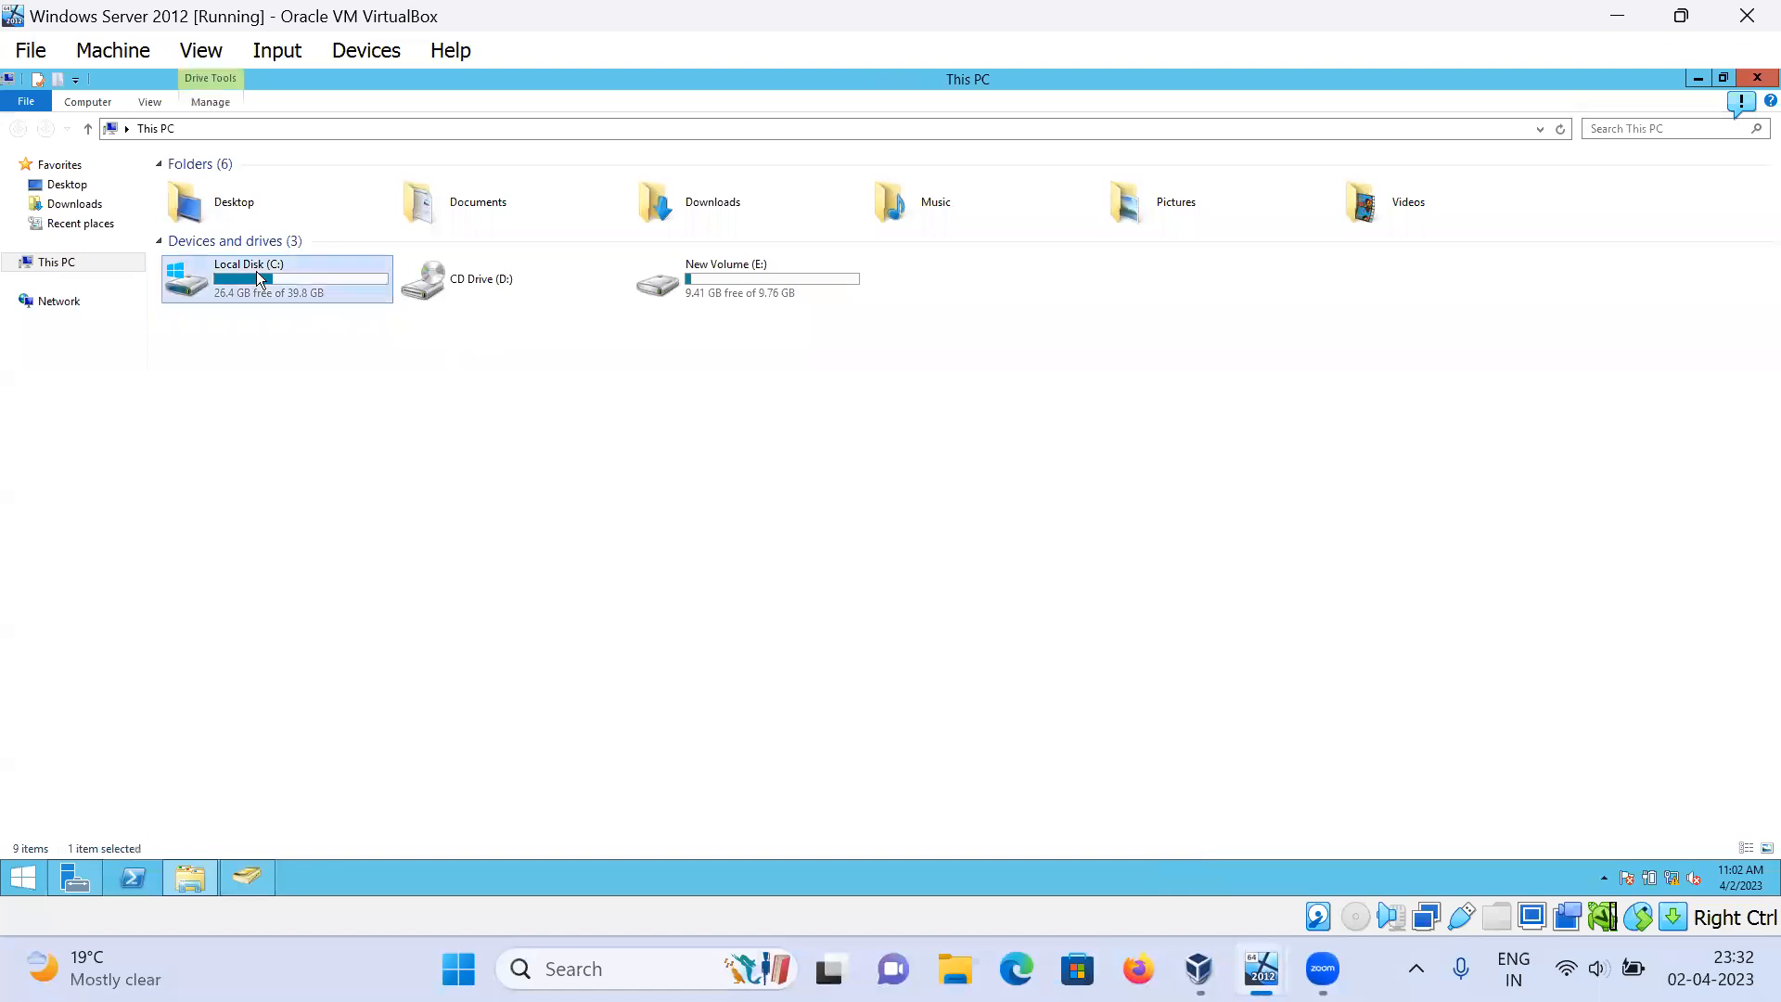
pyautogui.rightClick(257, 271)
pyautogui.click(326, 506)
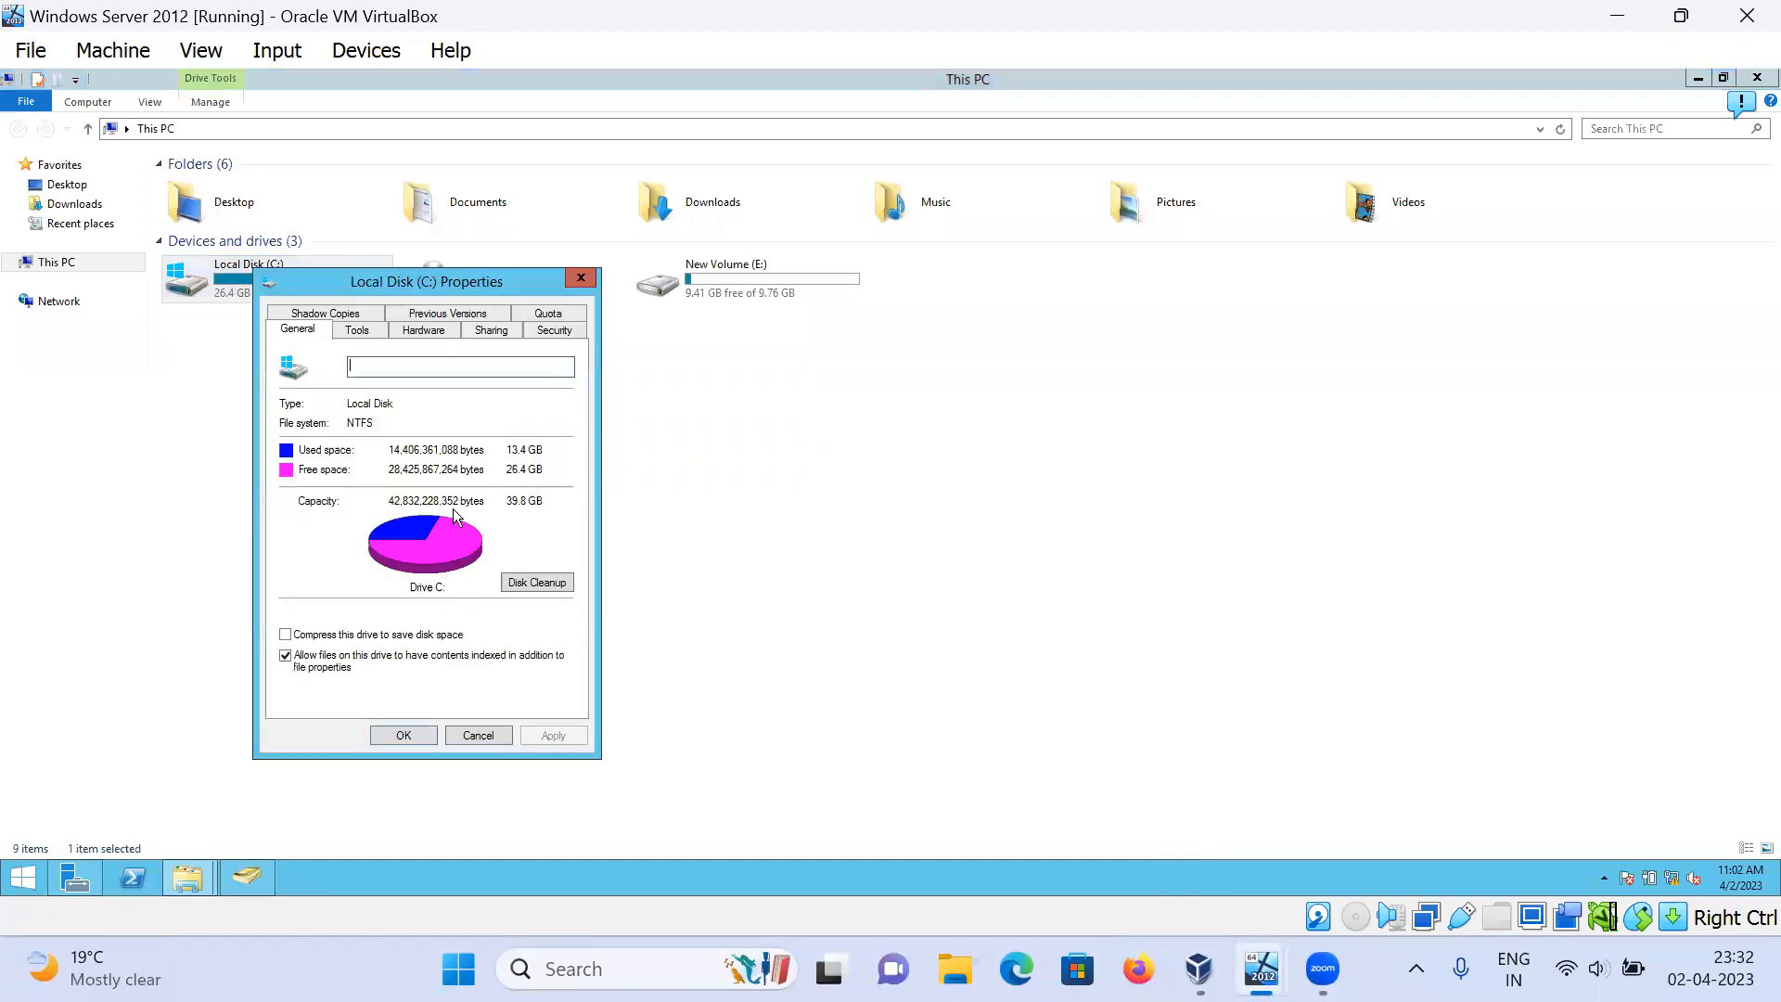
# Step: Enable Deny disk space on C:'s Quota settings, review the 50 MB quota entry, and apply
pyautogui.click(527, 315)
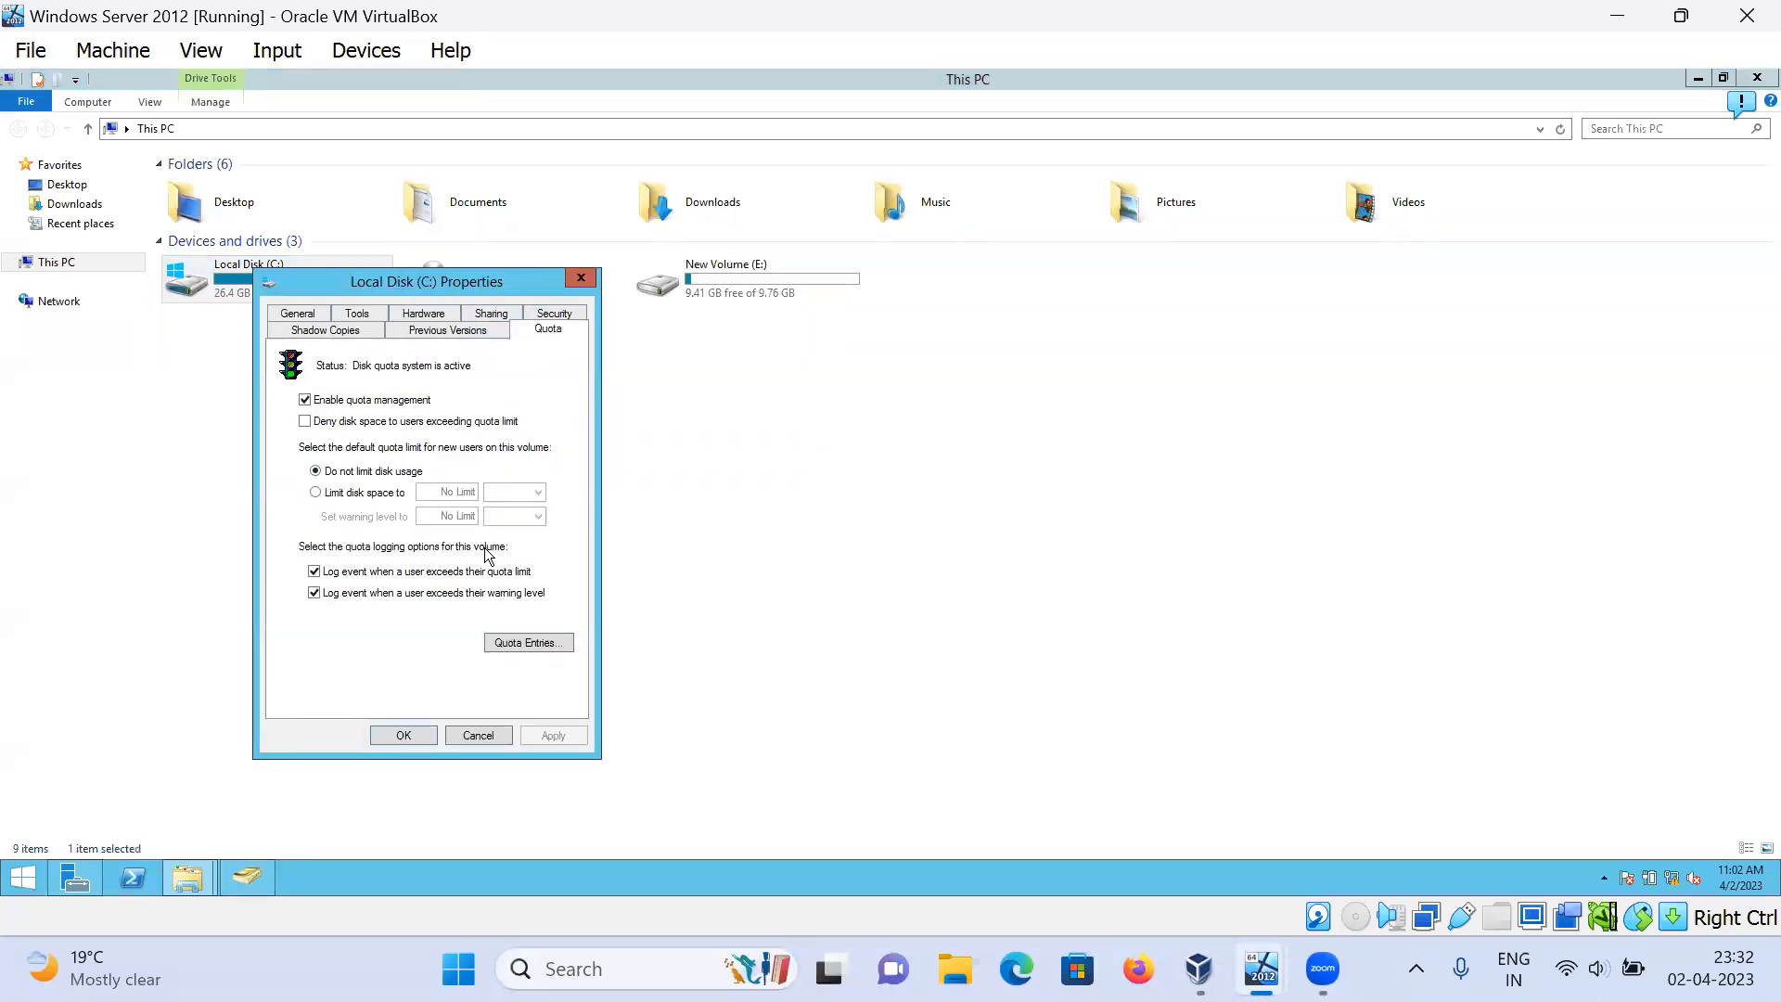
pyautogui.click(417, 426)
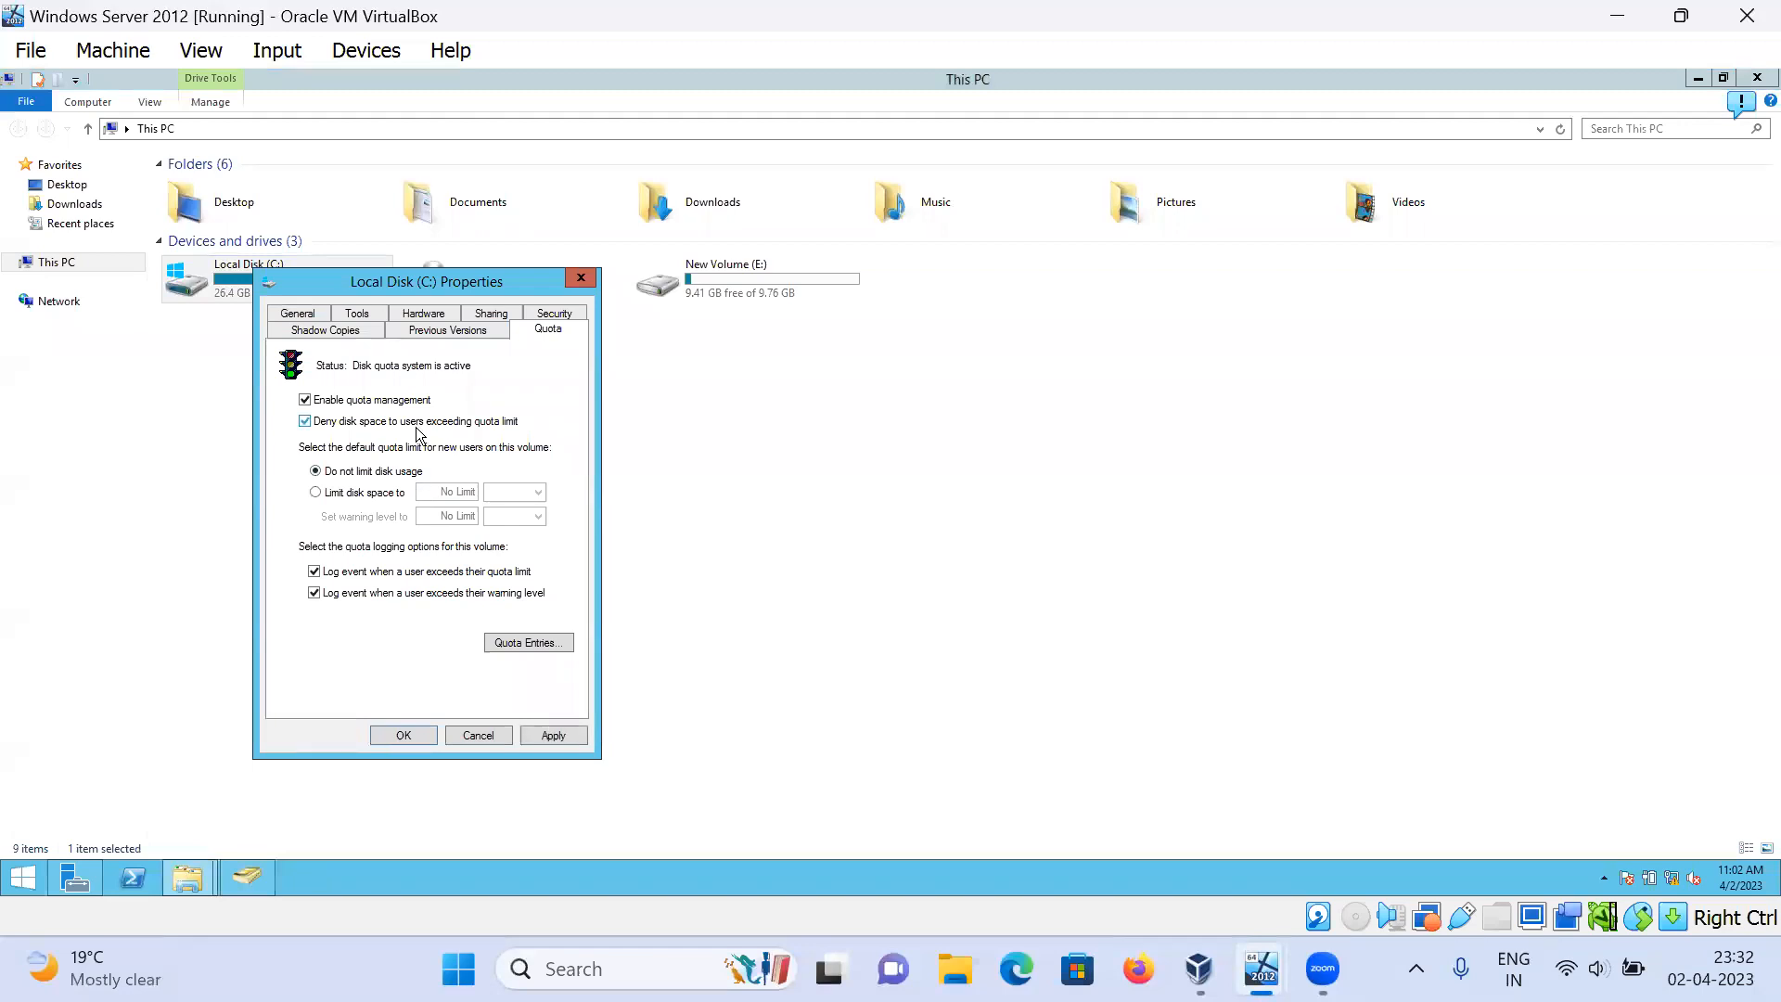
pyautogui.click(512, 642)
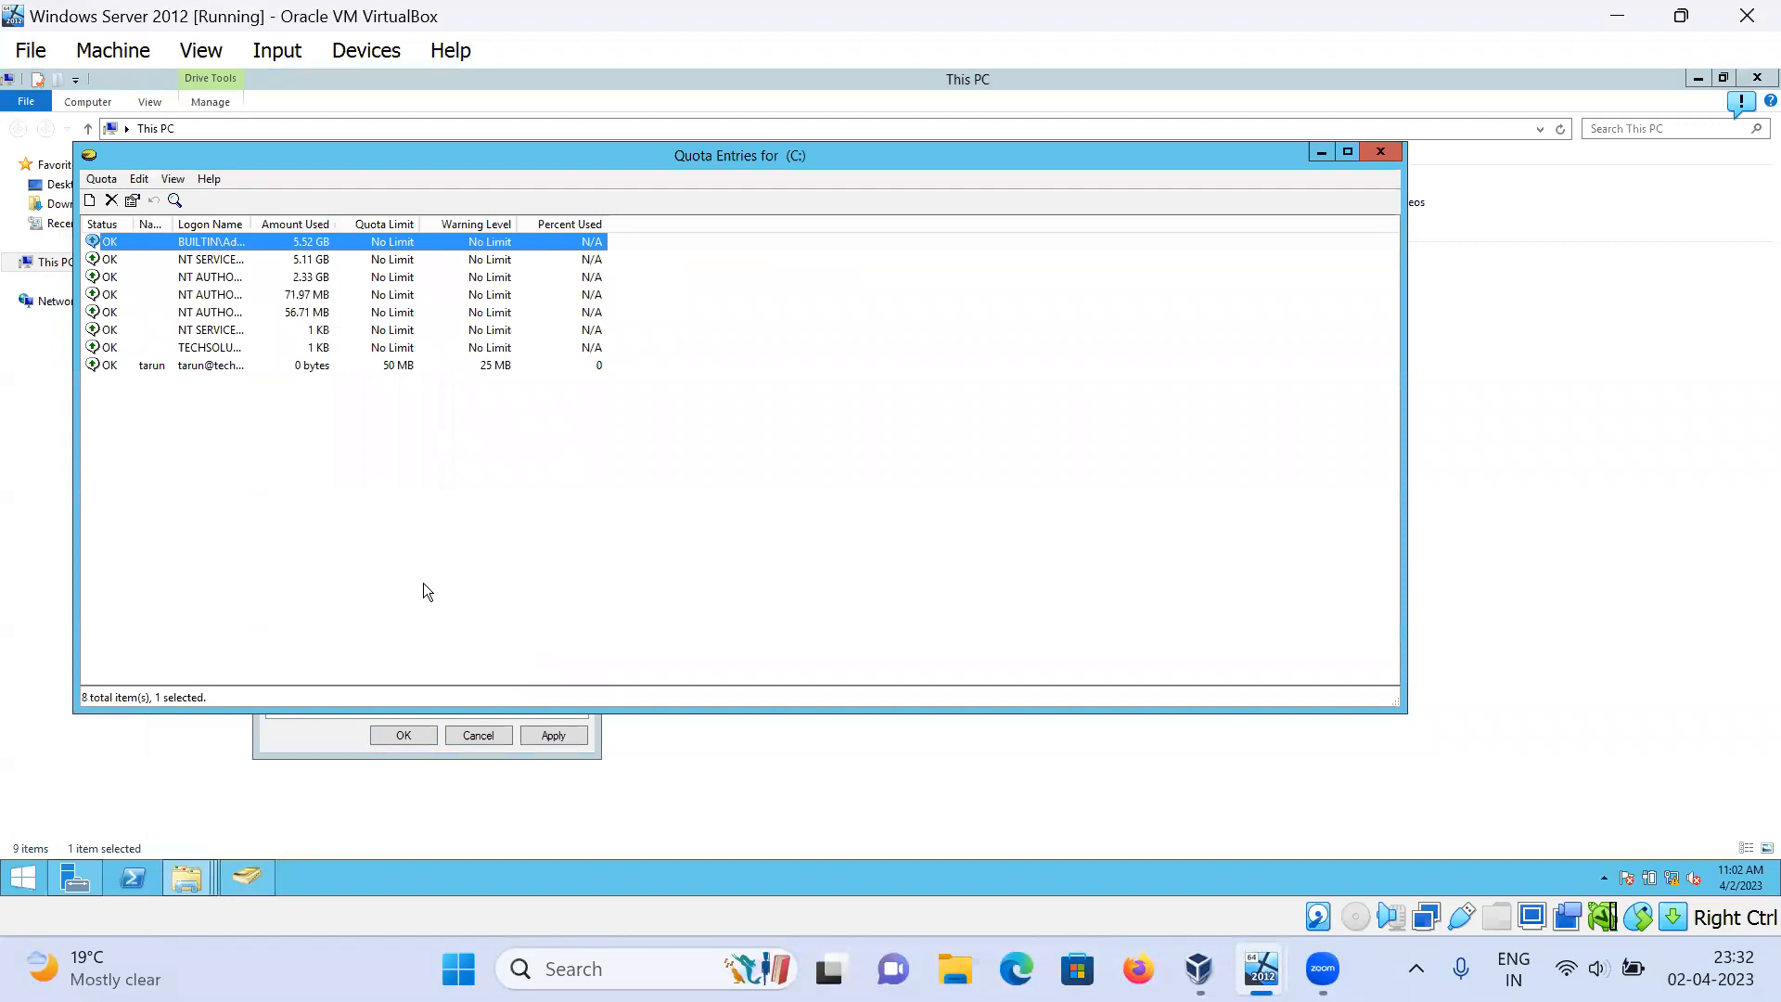
pyautogui.click(197, 367)
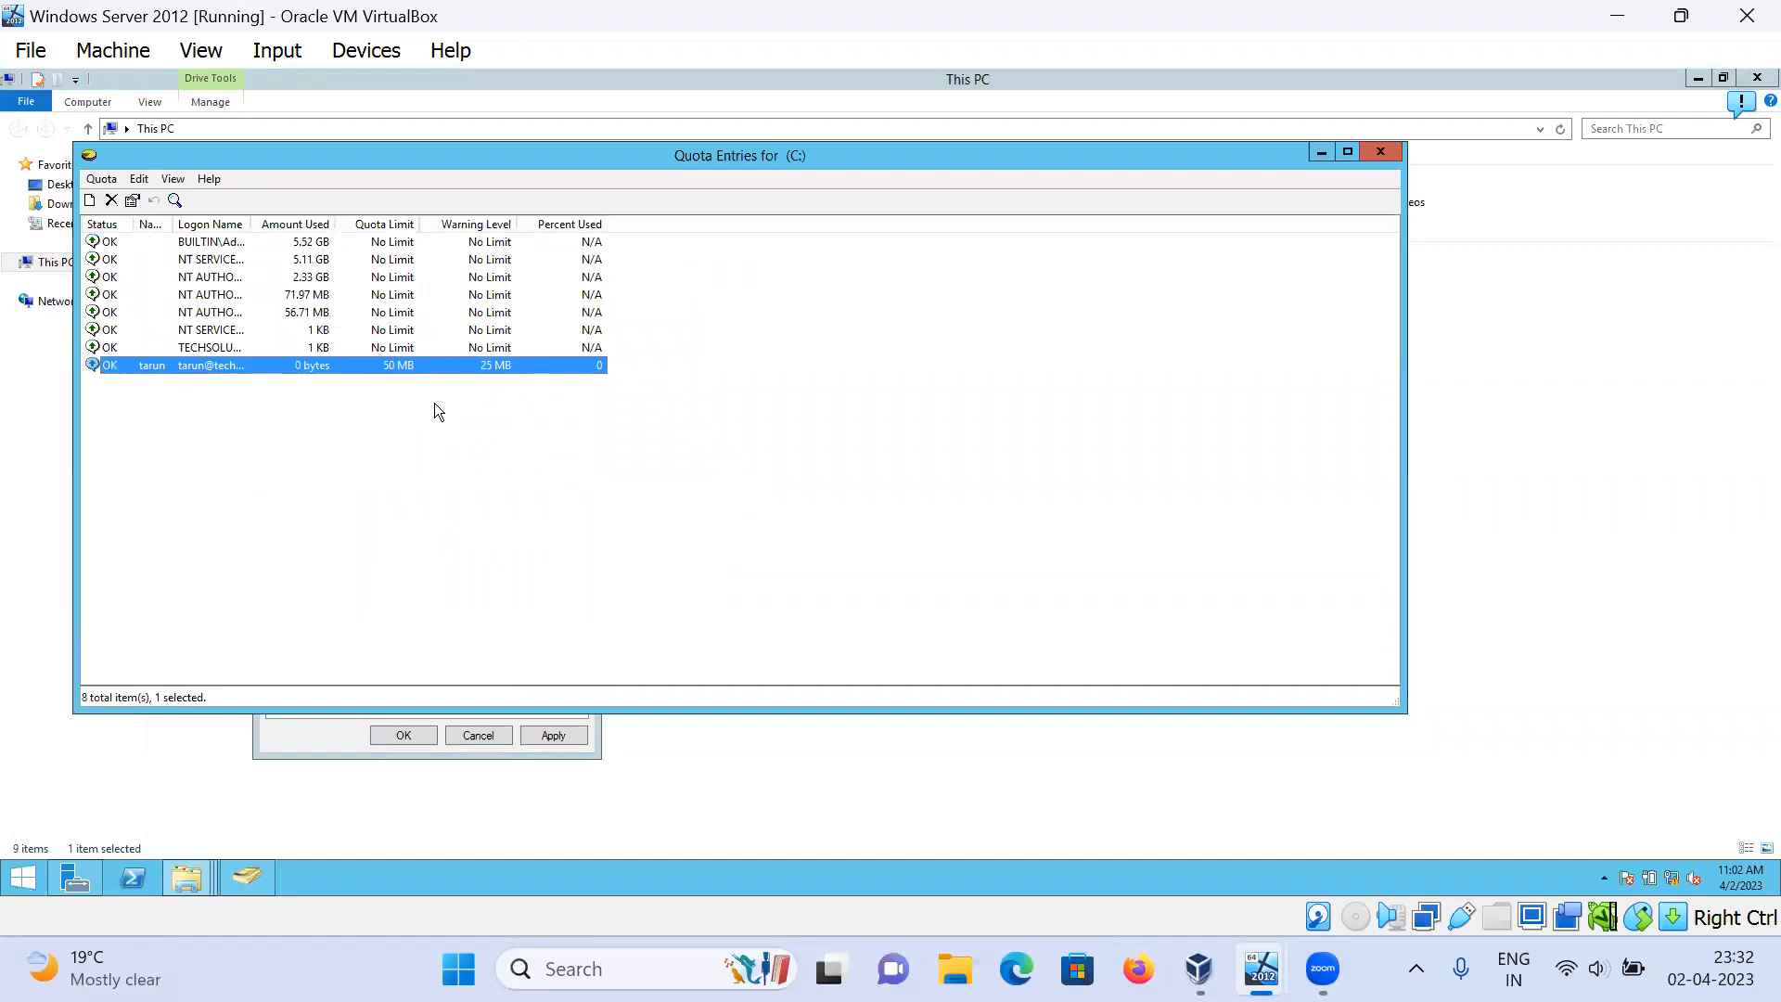
pyautogui.click(1373, 151)
pyautogui.click(376, 739)
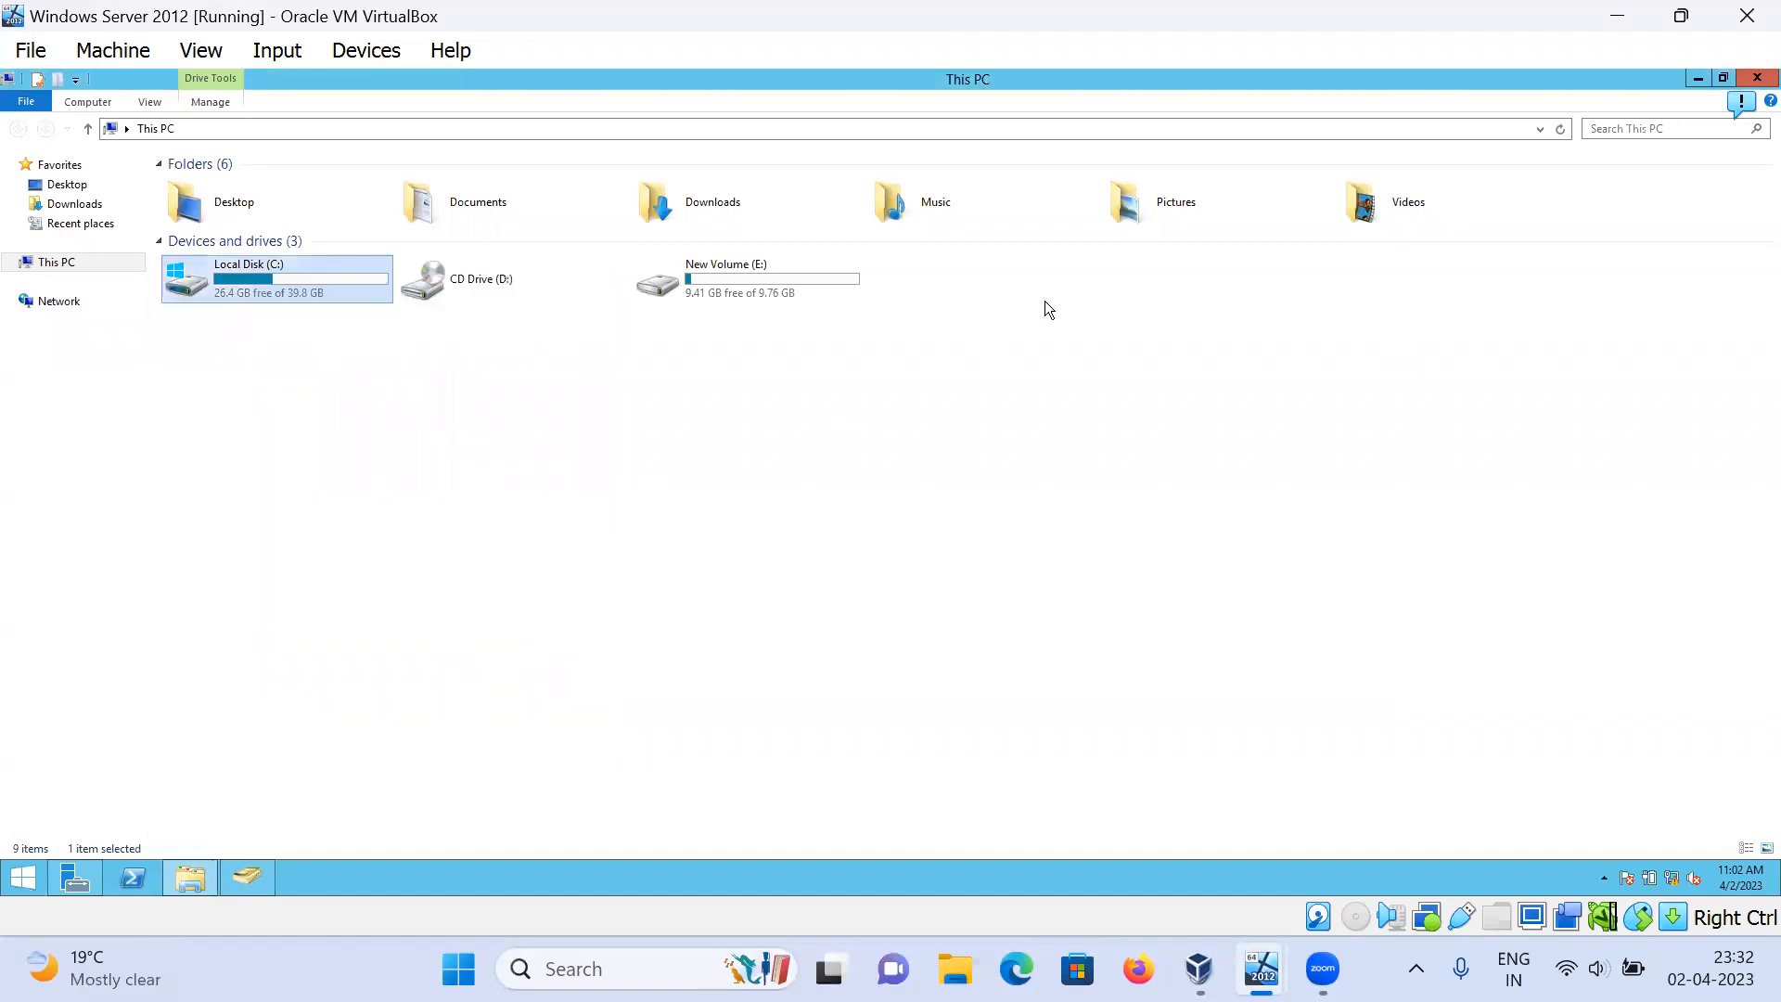
pyautogui.click(1756, 80)
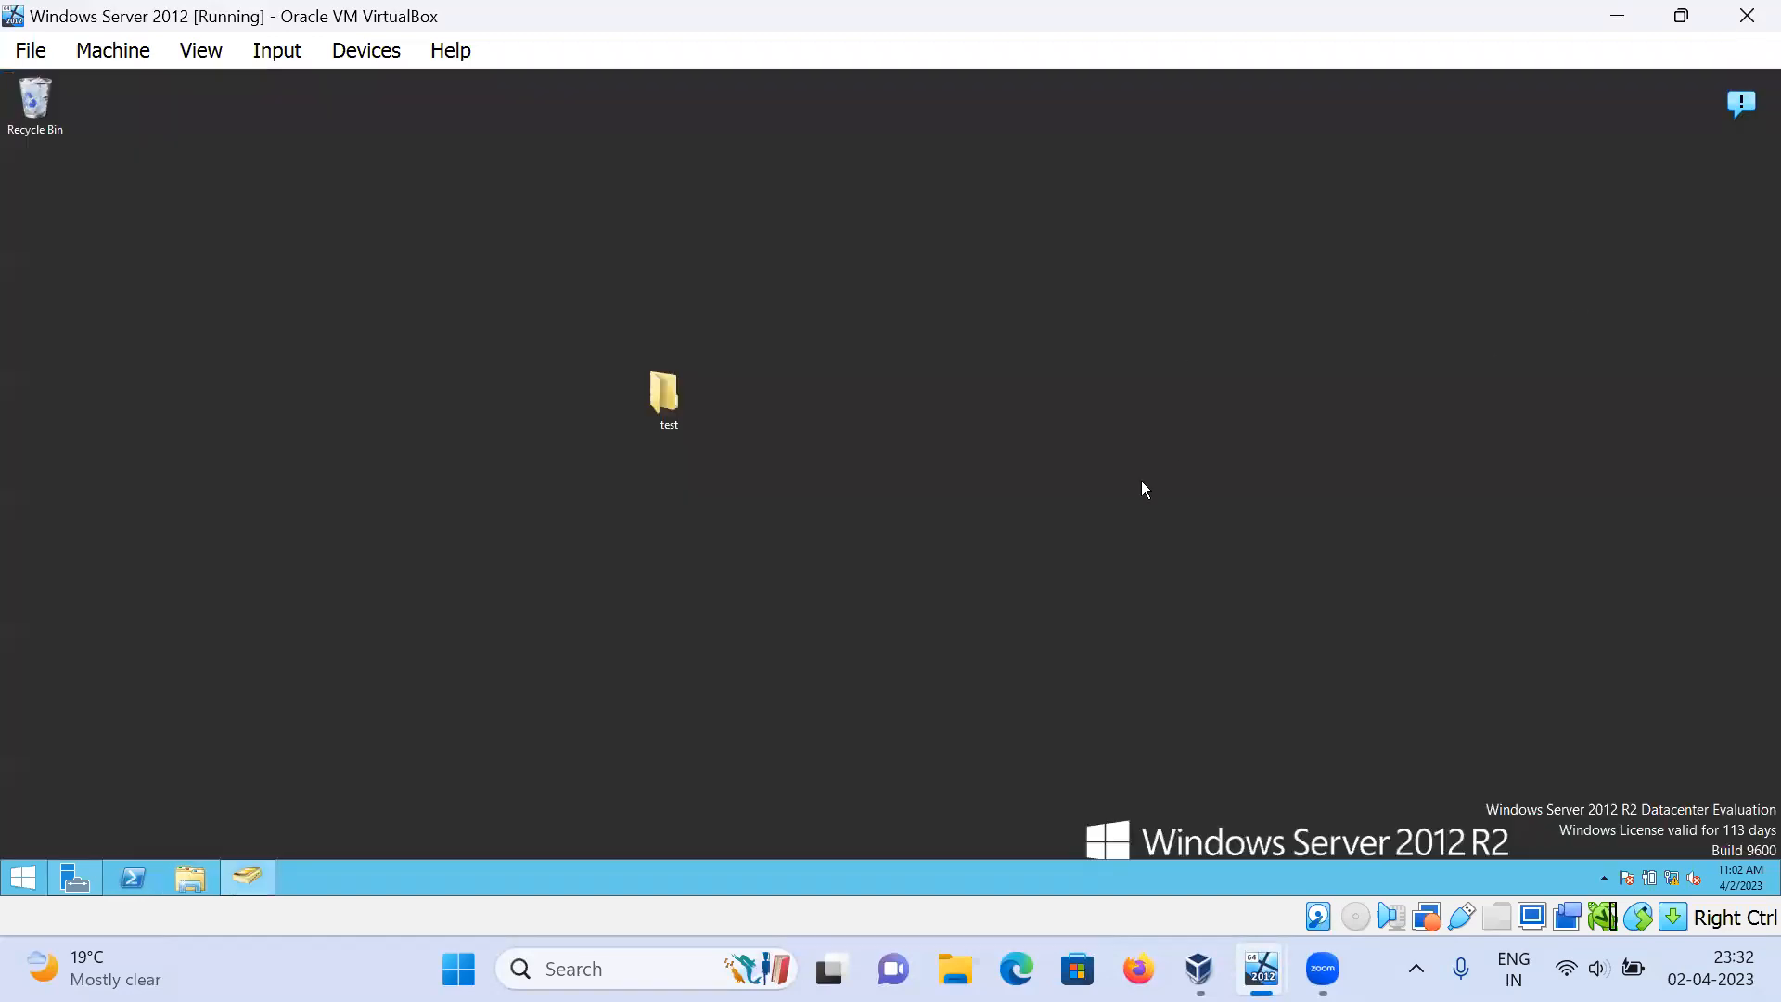
# Step: Switch to the Windows 10 VM and sign in from the lock screen with the account password
pyautogui.moveTo(1261, 969)
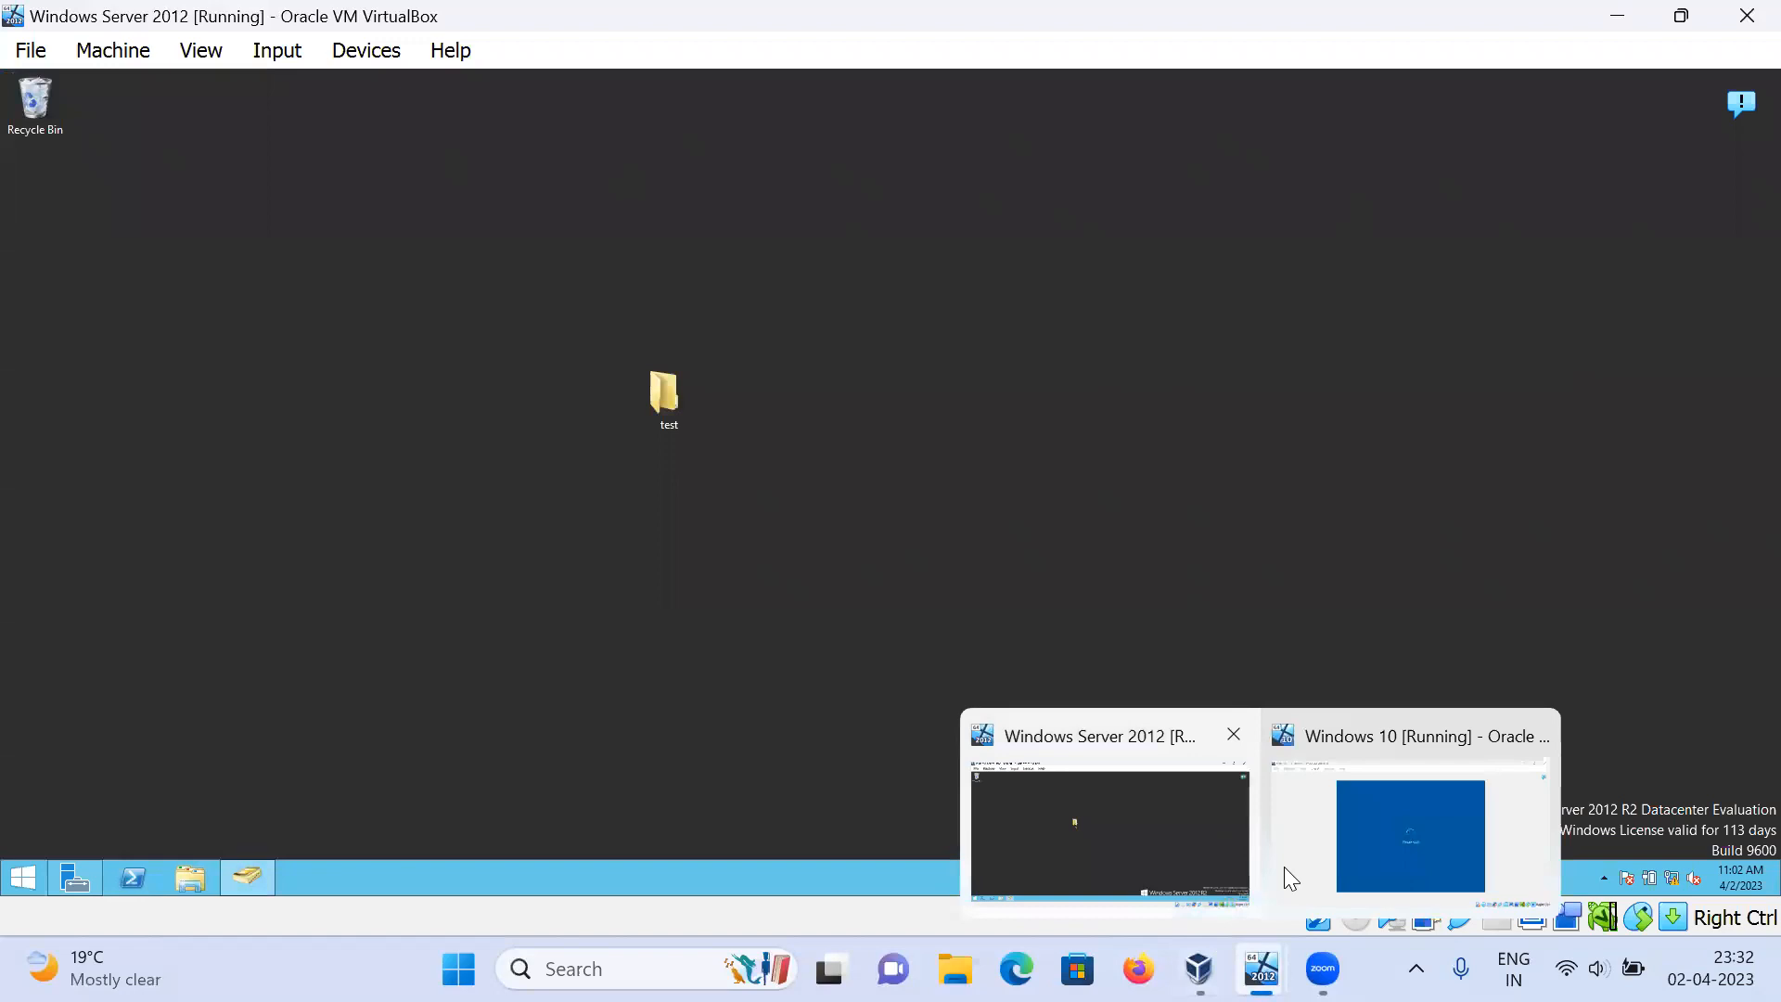
pyautogui.click(1402, 817)
pyautogui.click(898, 392)
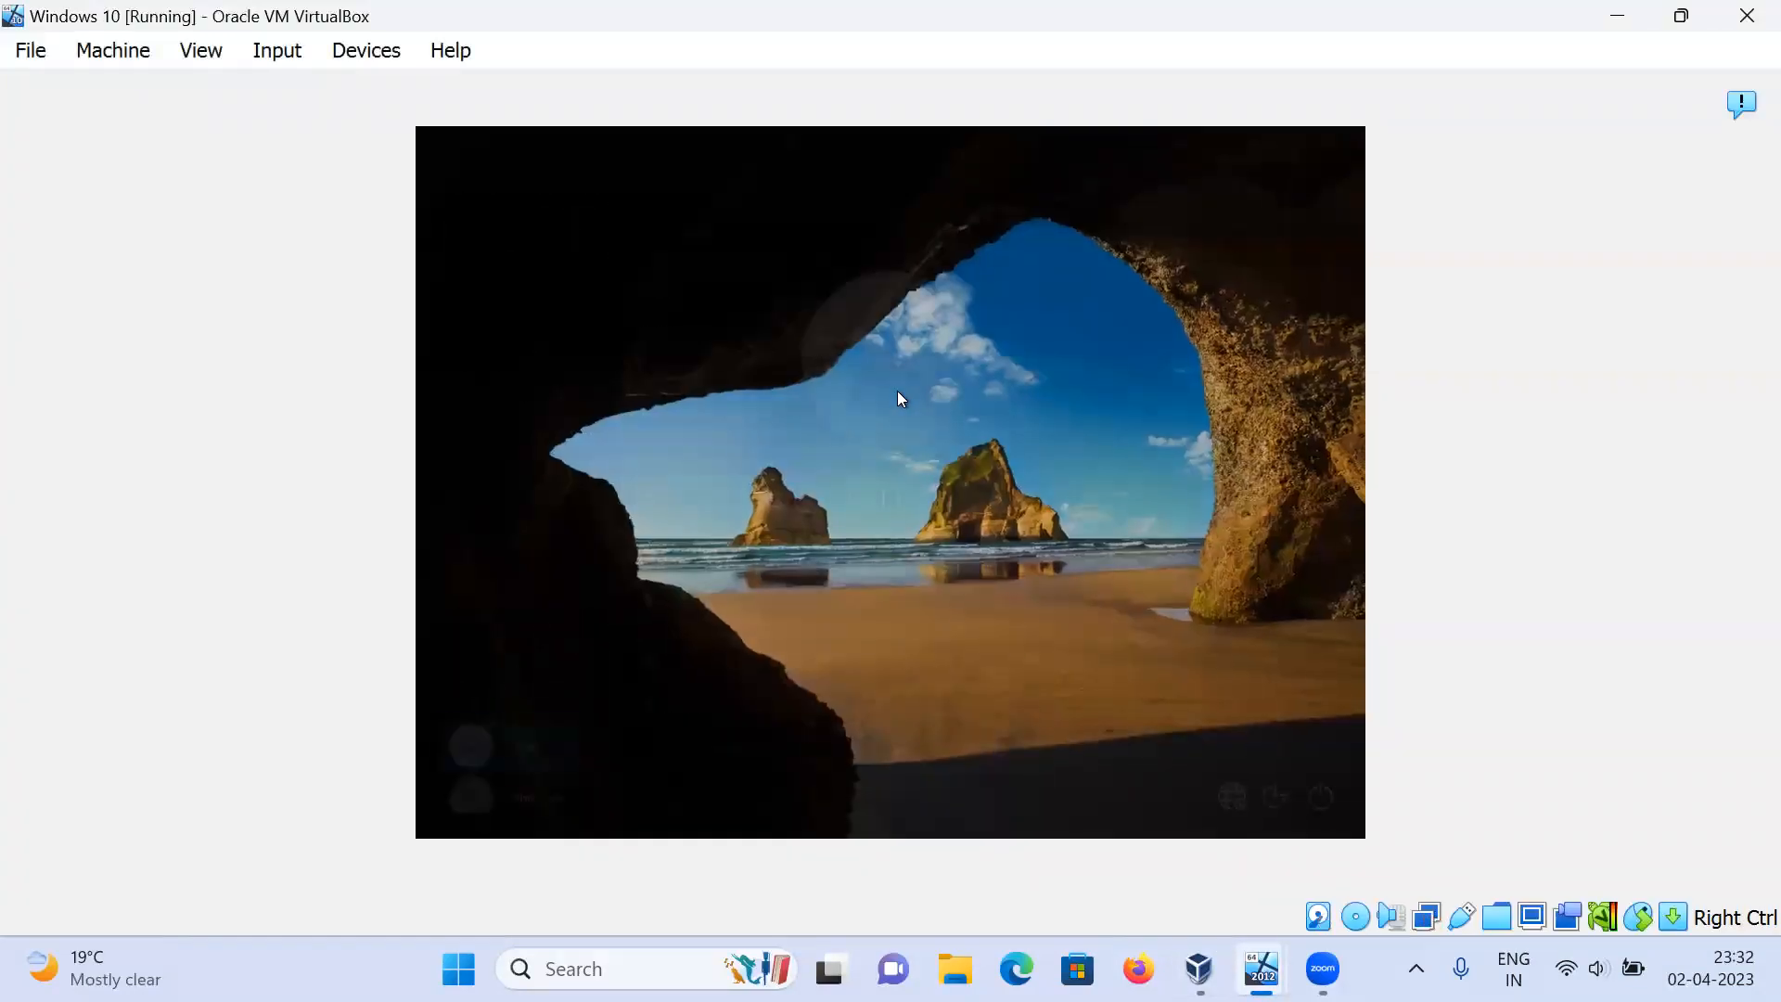
pyautogui.write('•••••••••')
pyautogui.press('Return')
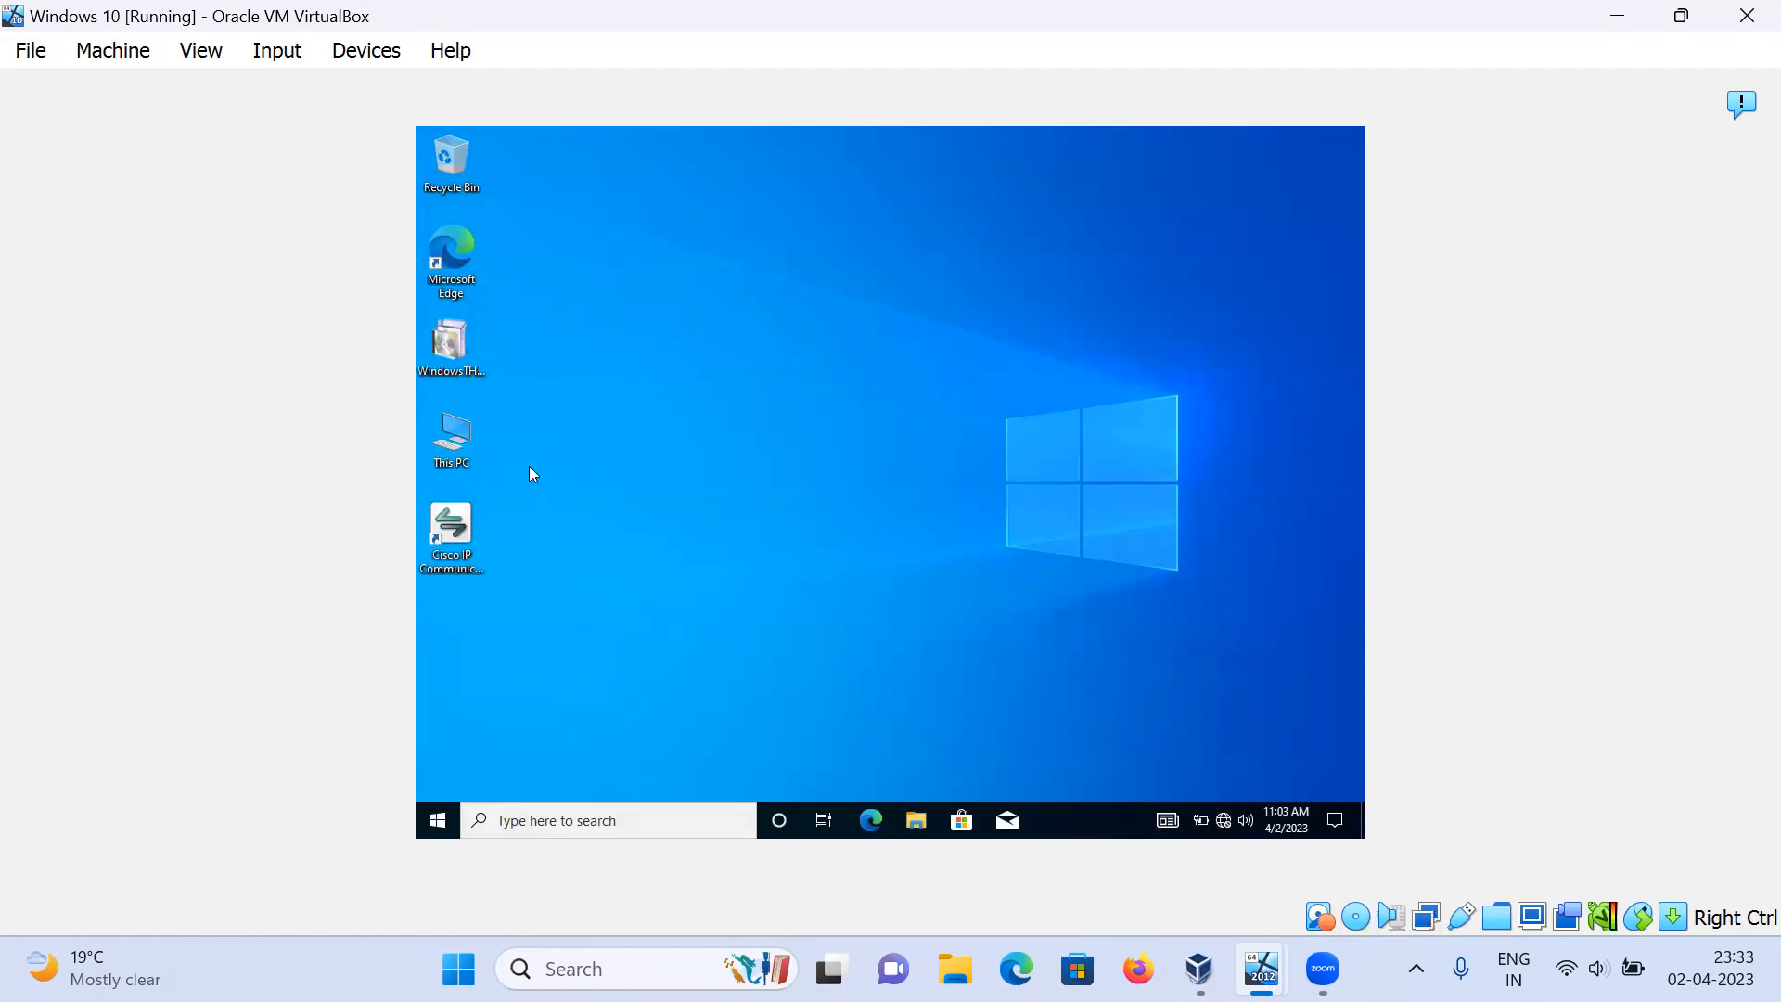
# Step: Verify test (X:) shows 50.0 MB free, then copy the WindowsTH desktop file
pyautogui.doubleClick(466, 445)
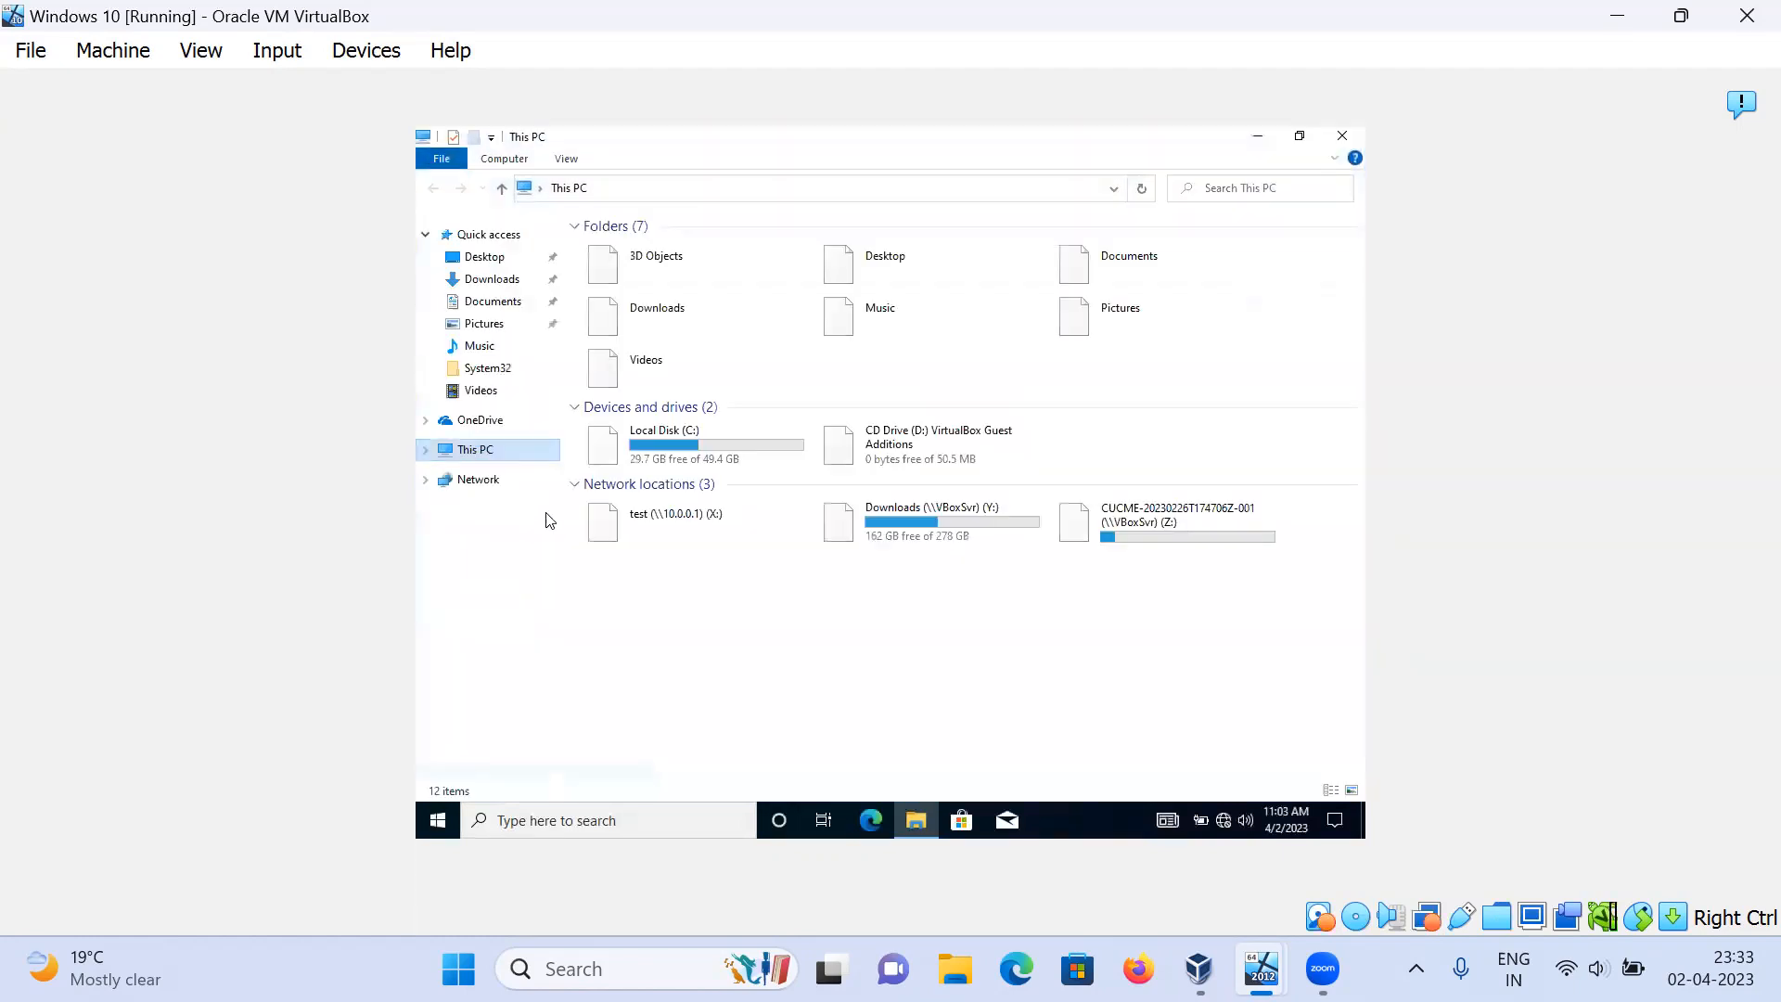
pyautogui.click(670, 536)
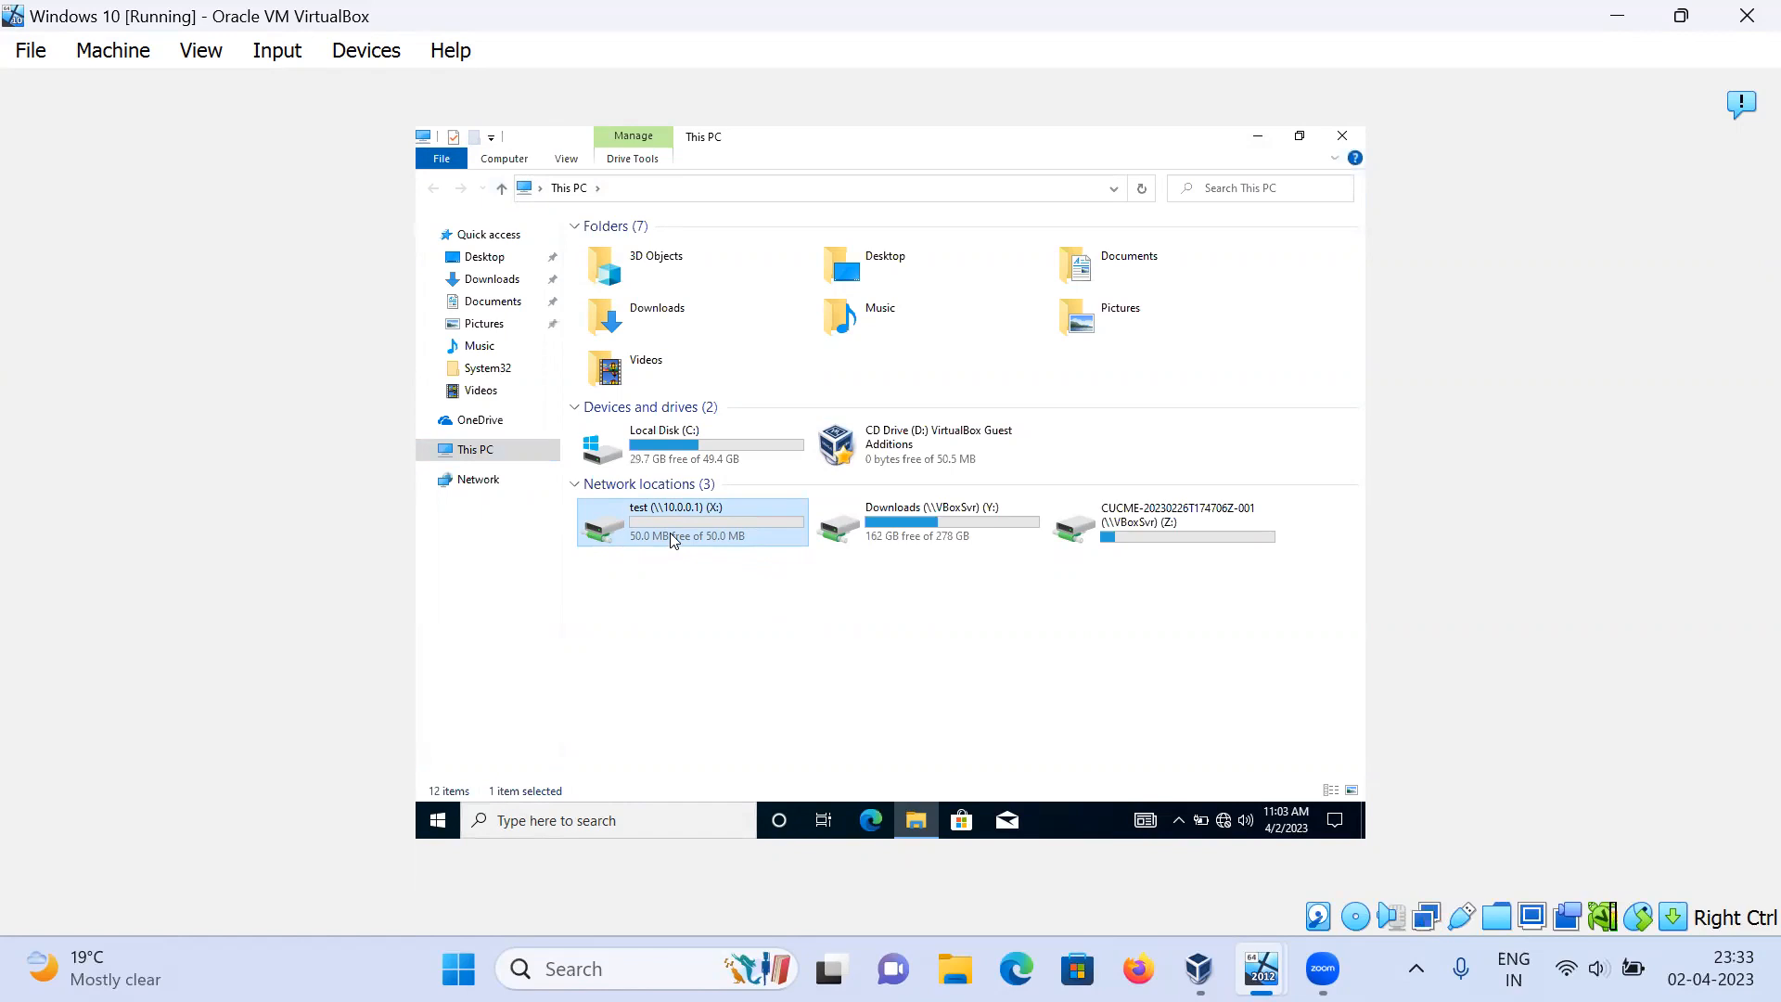
pyautogui.click(1258, 136)
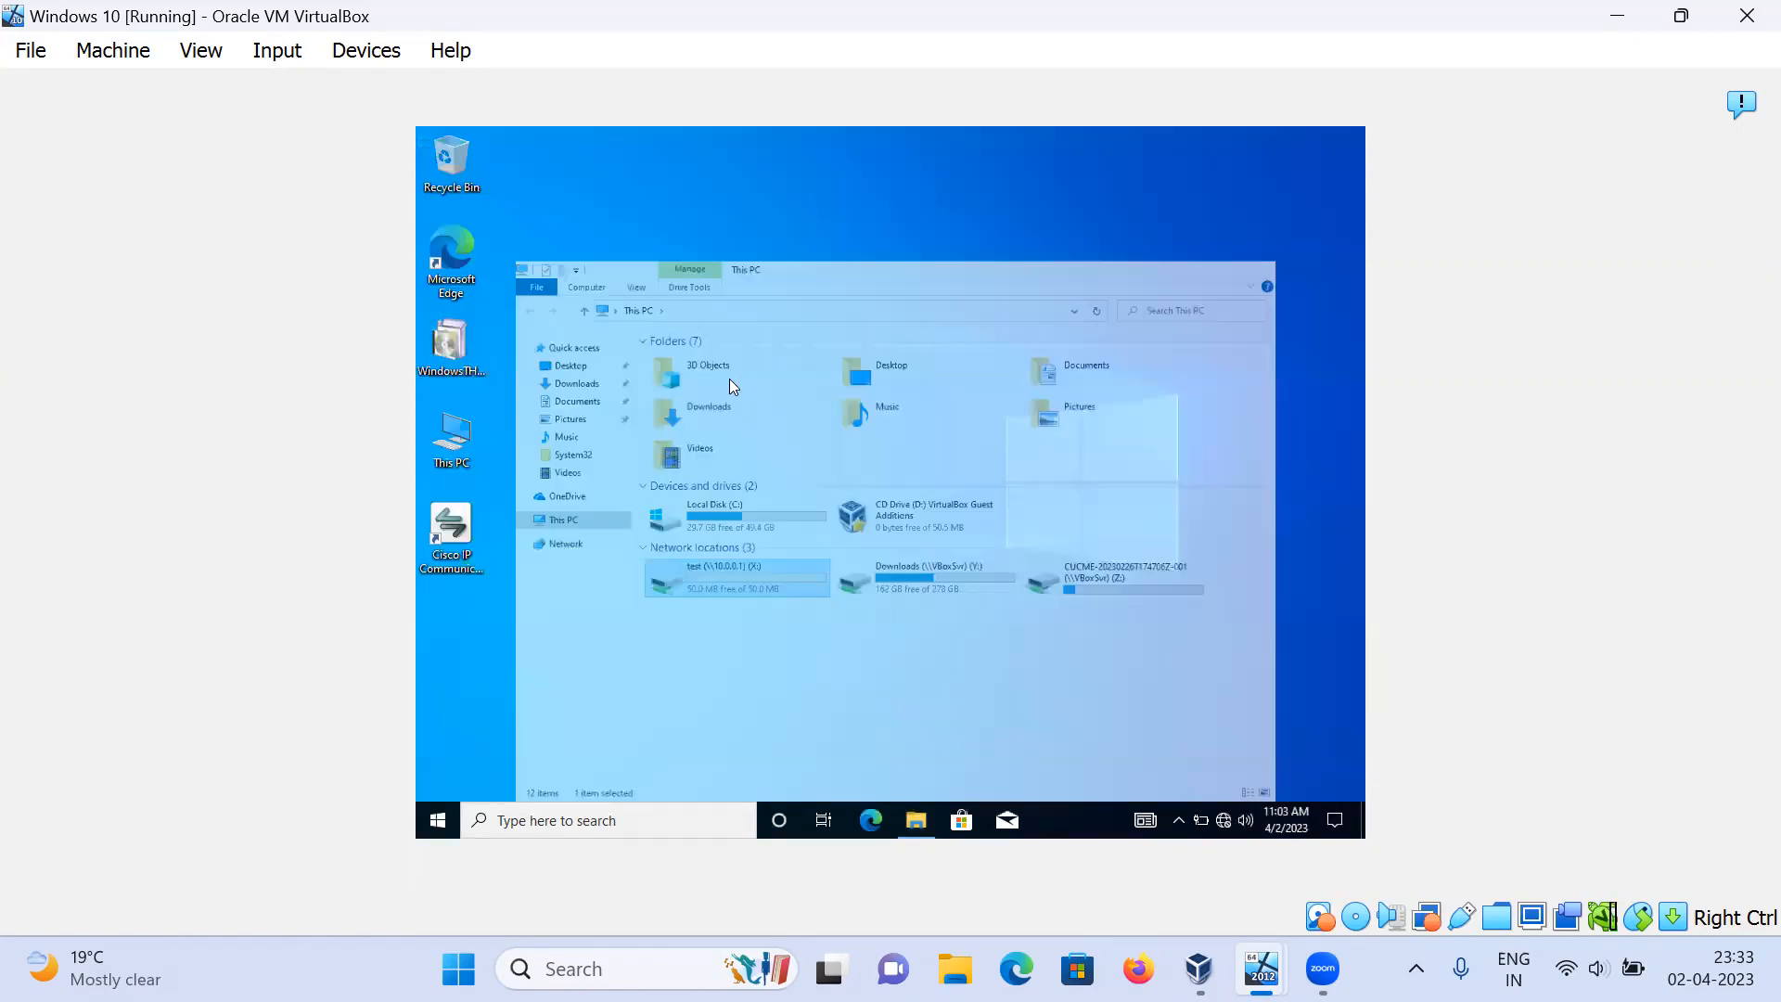
pyautogui.rightClick(458, 342)
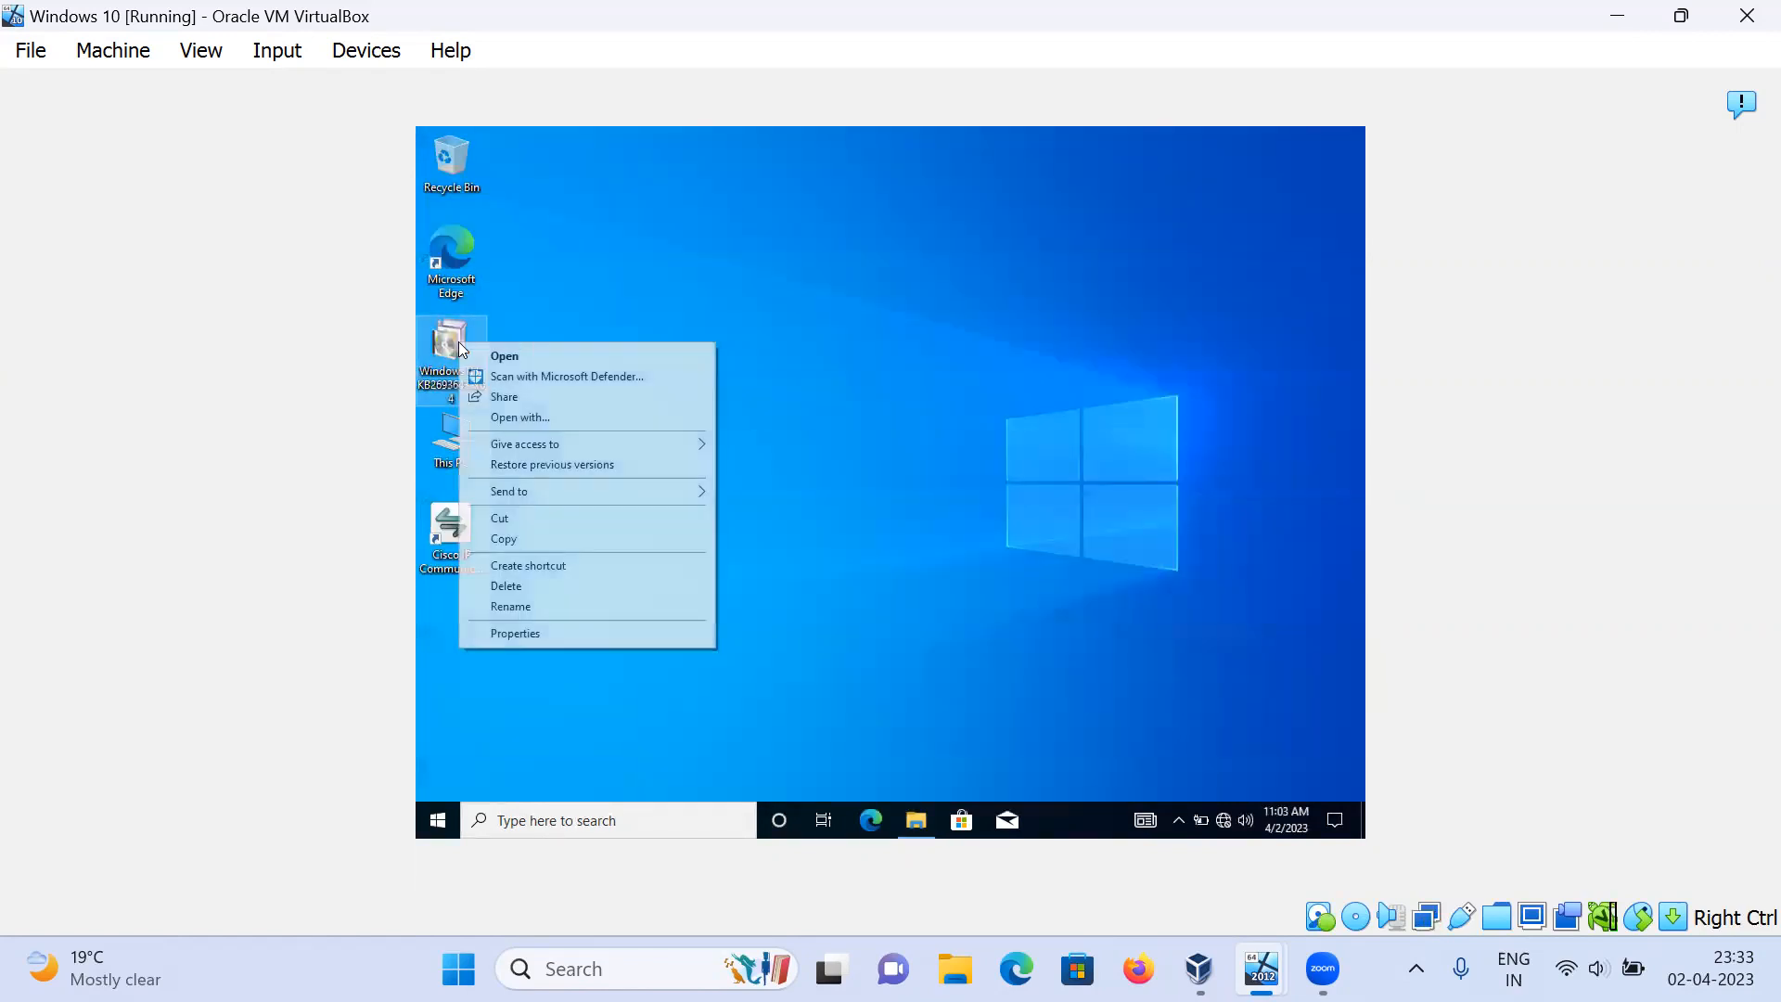
pyautogui.click(504, 540)
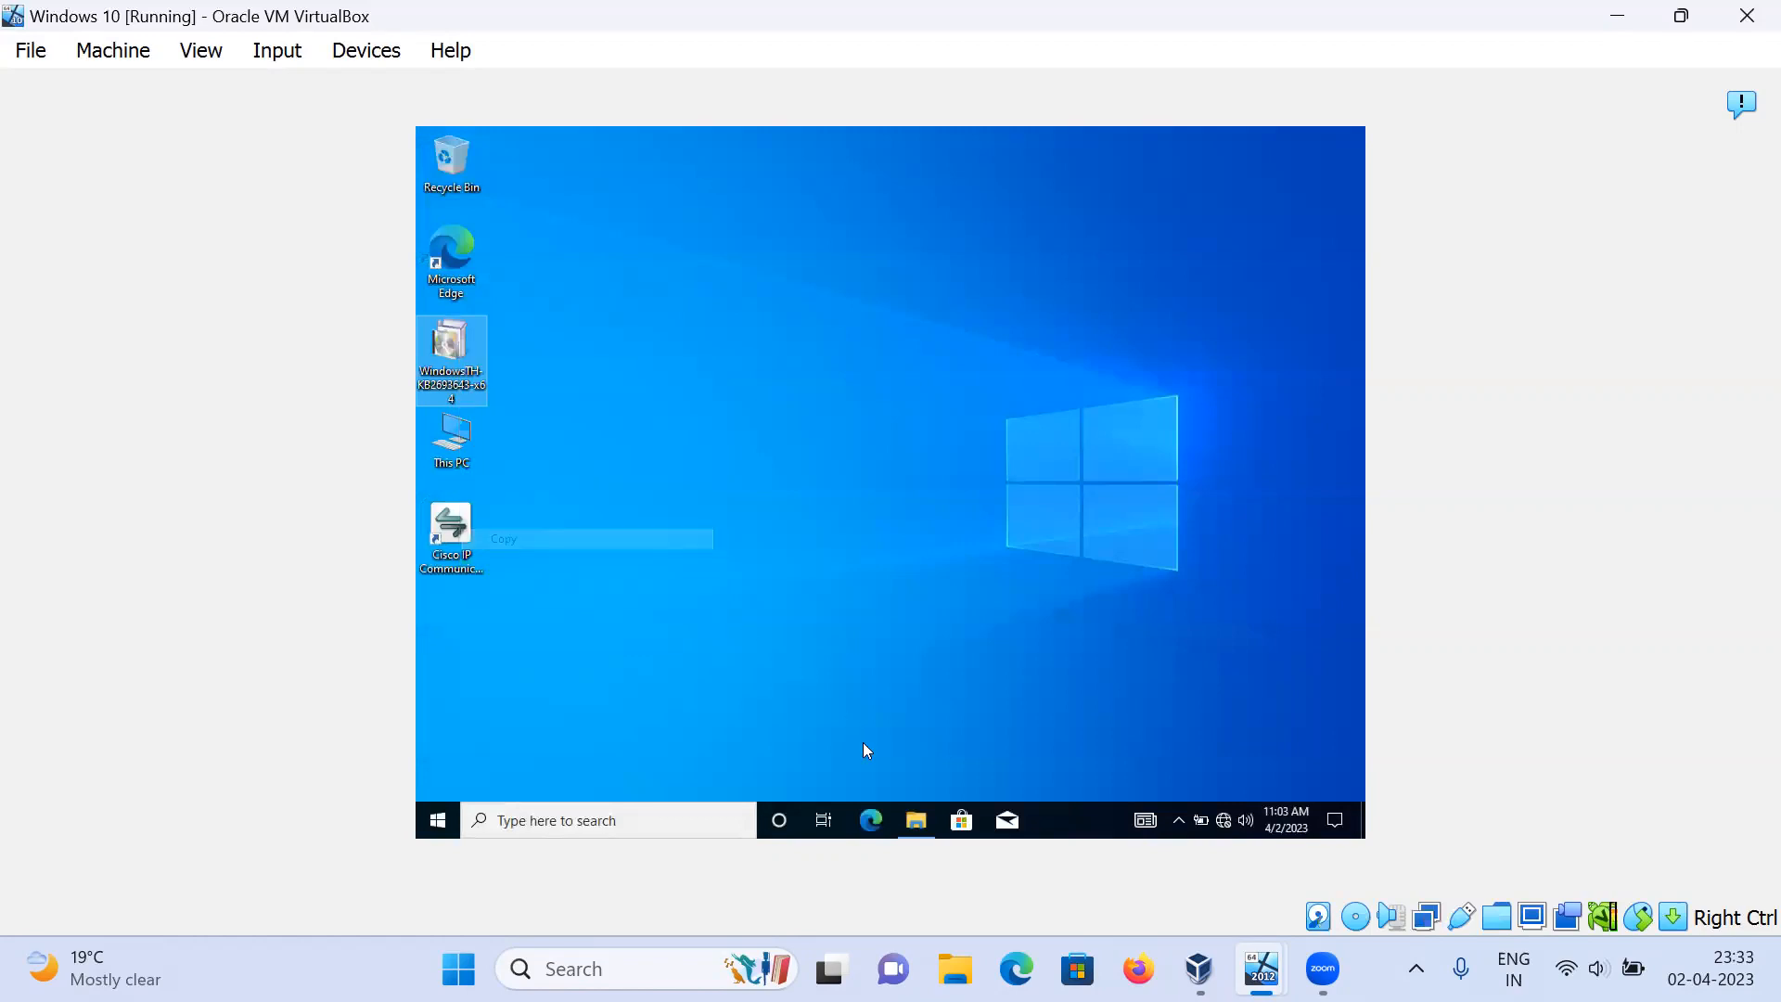
pyautogui.click(916, 820)
# Step: Paste the 61.1 MB file into test (X:), cancel the not-enough-space error, and return to This PC
pyautogui.doubleClick(700, 546)
pyautogui.rightClick(702, 503)
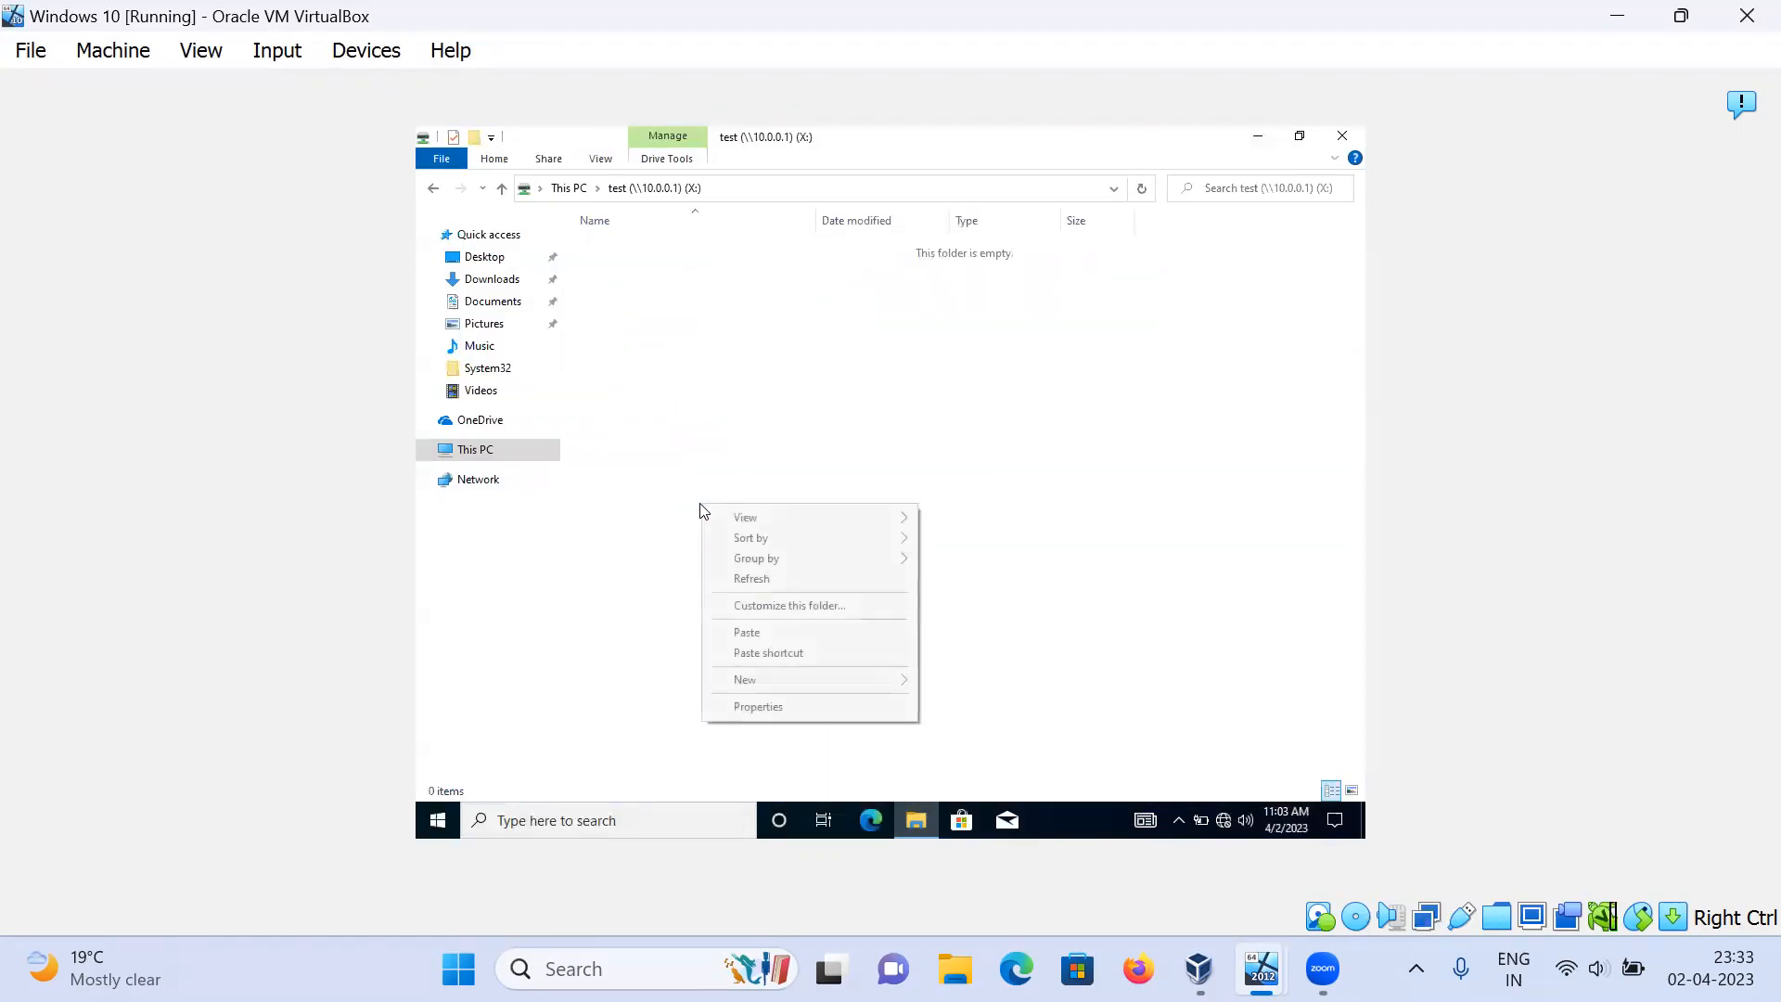
pyautogui.click(749, 635)
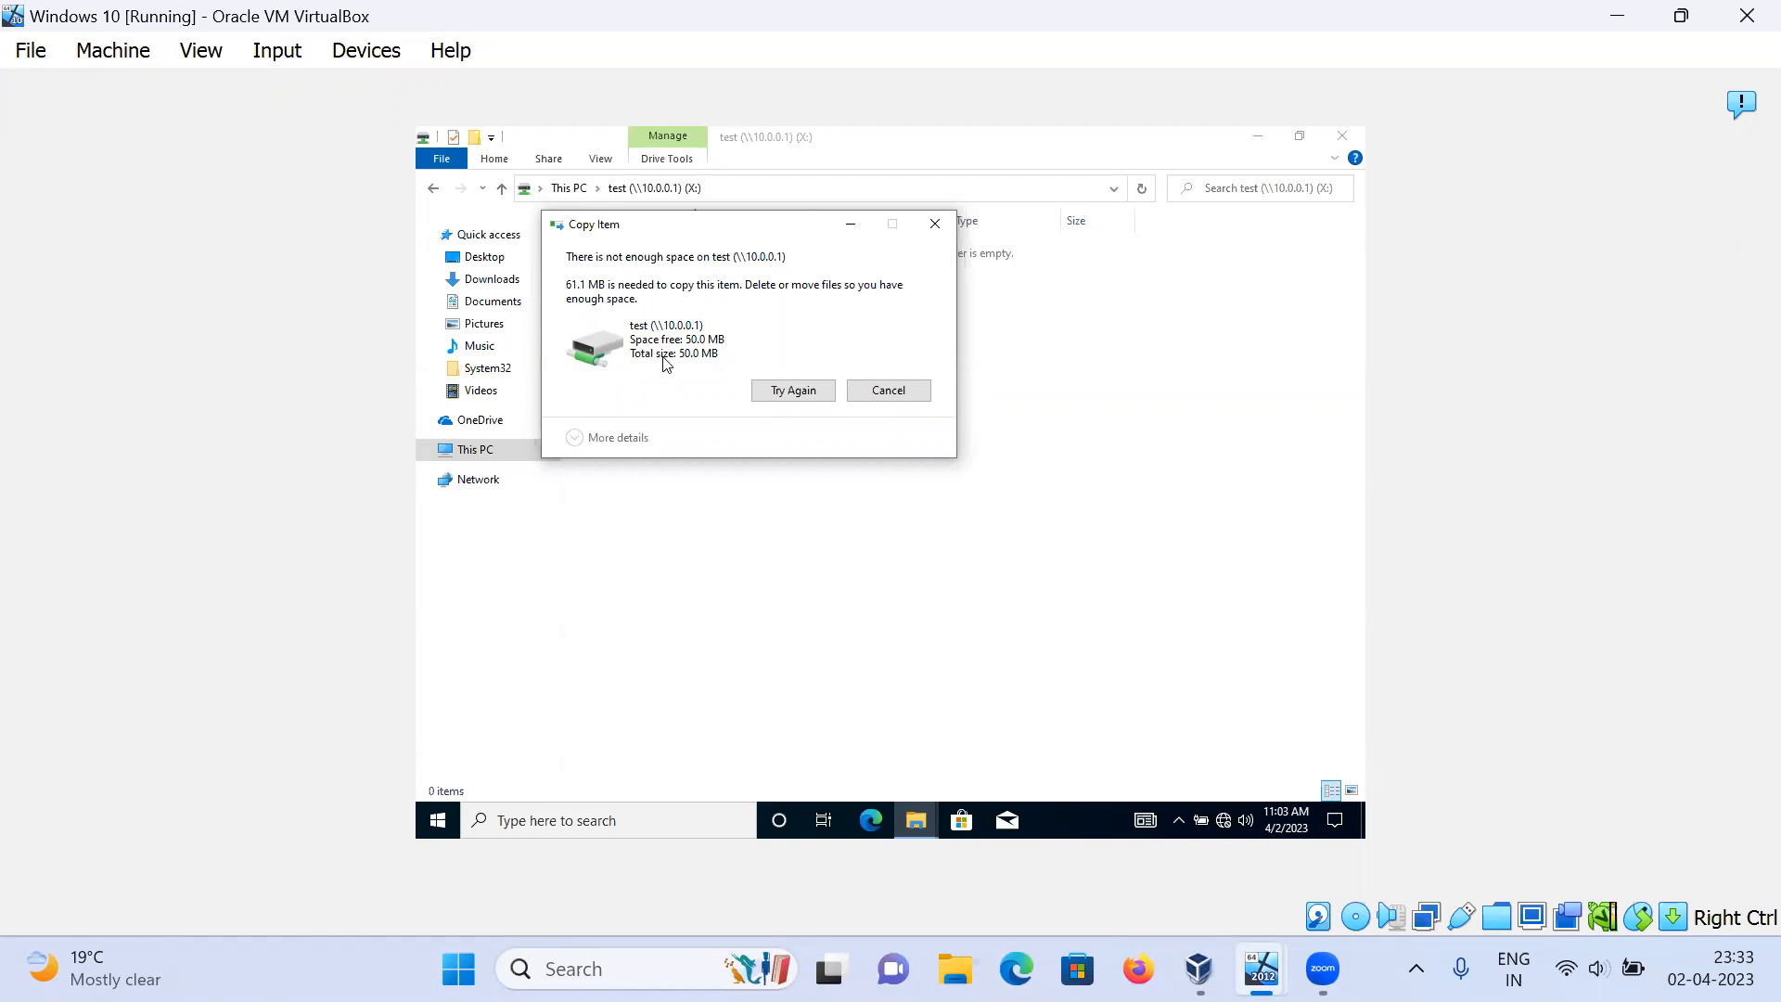
pyautogui.click(872, 401)
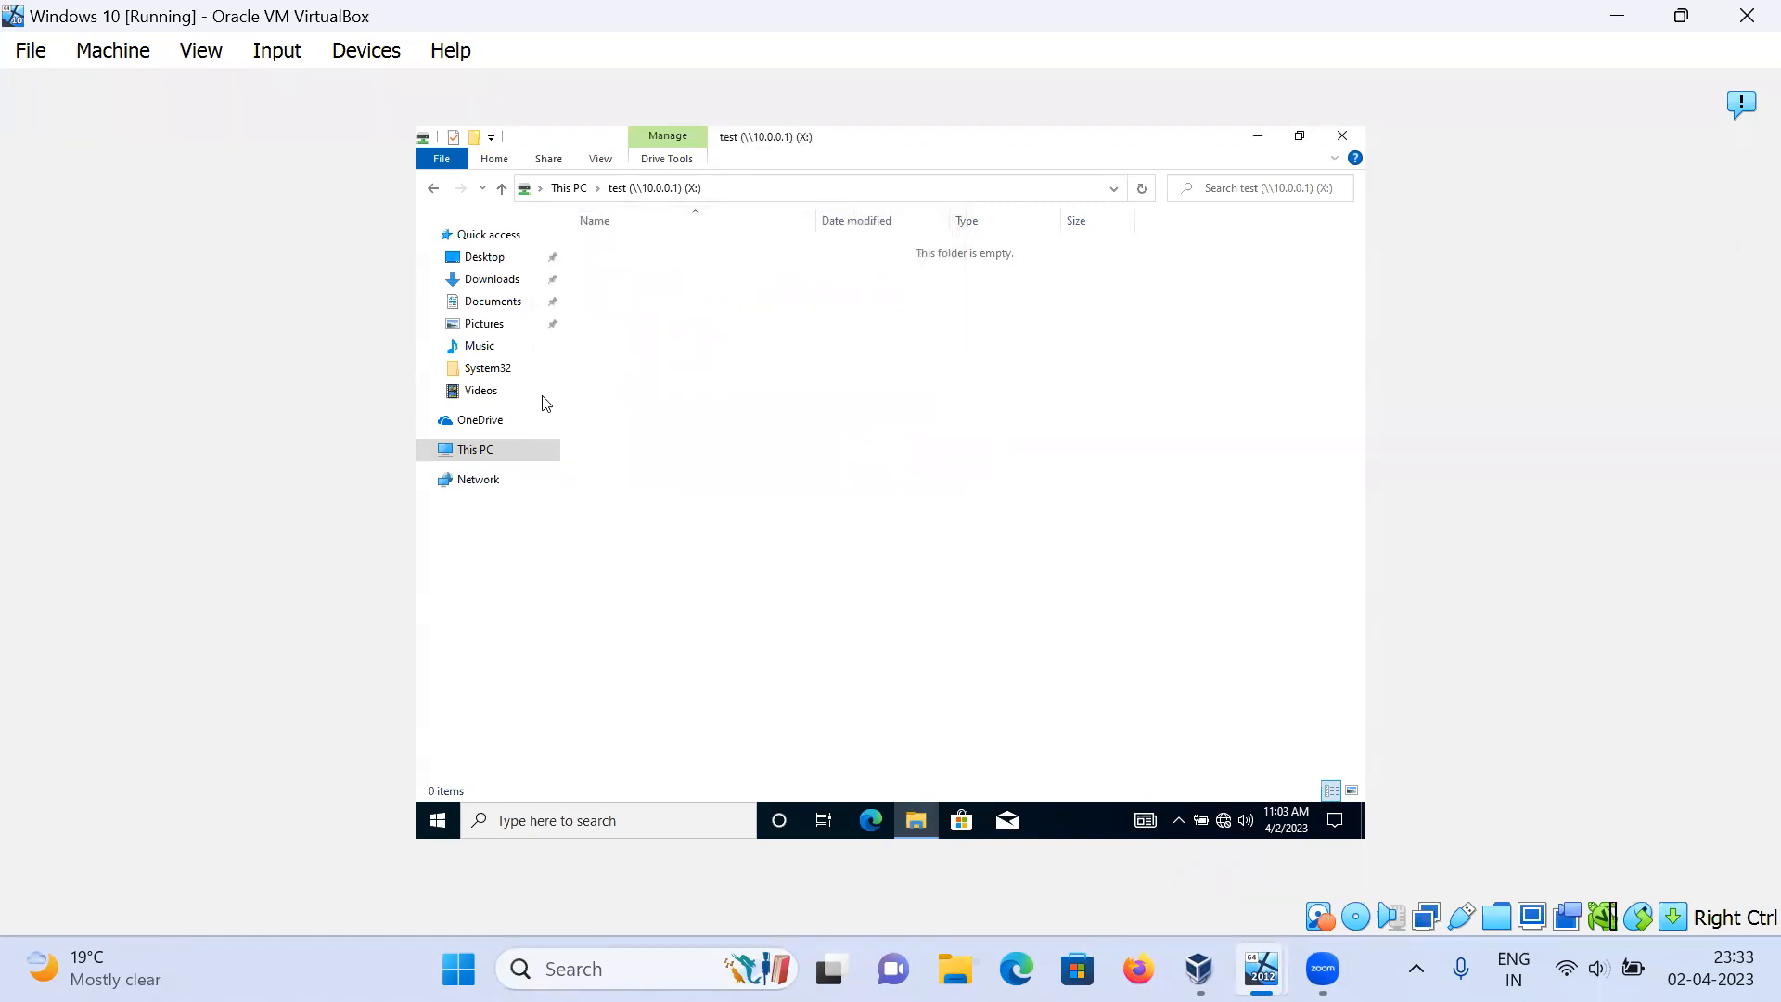
pyautogui.click(499, 451)
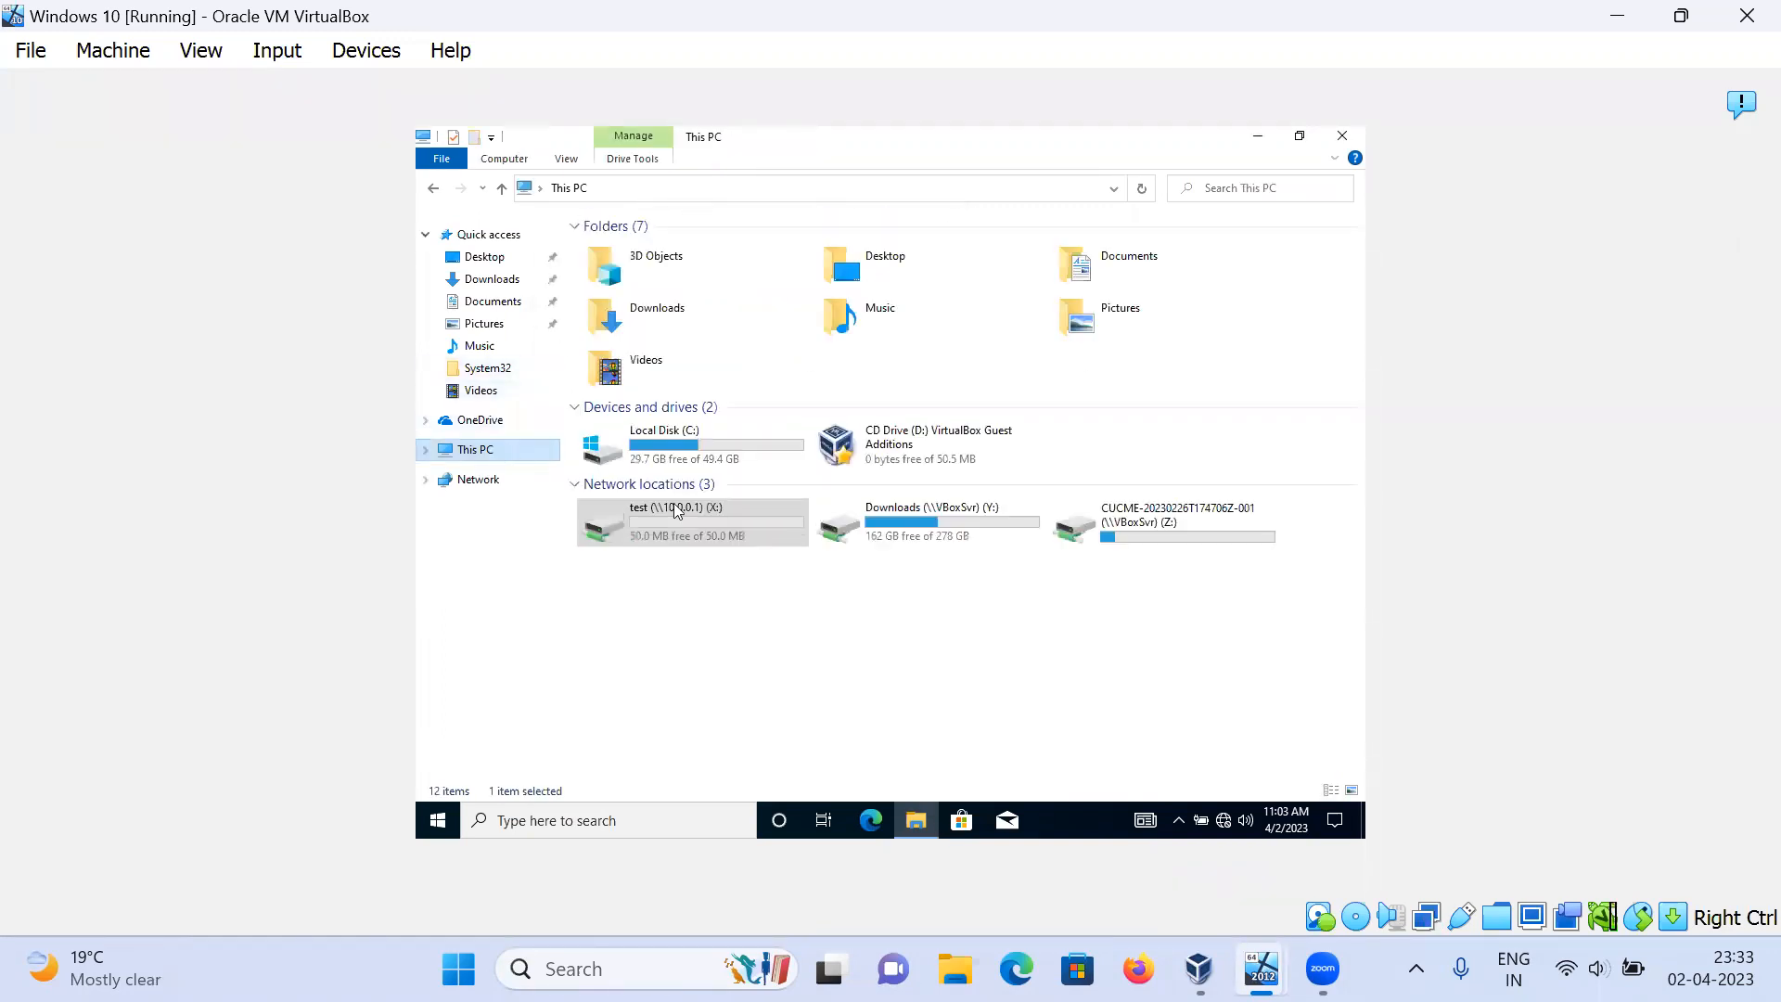
pyautogui.click(819, 628)
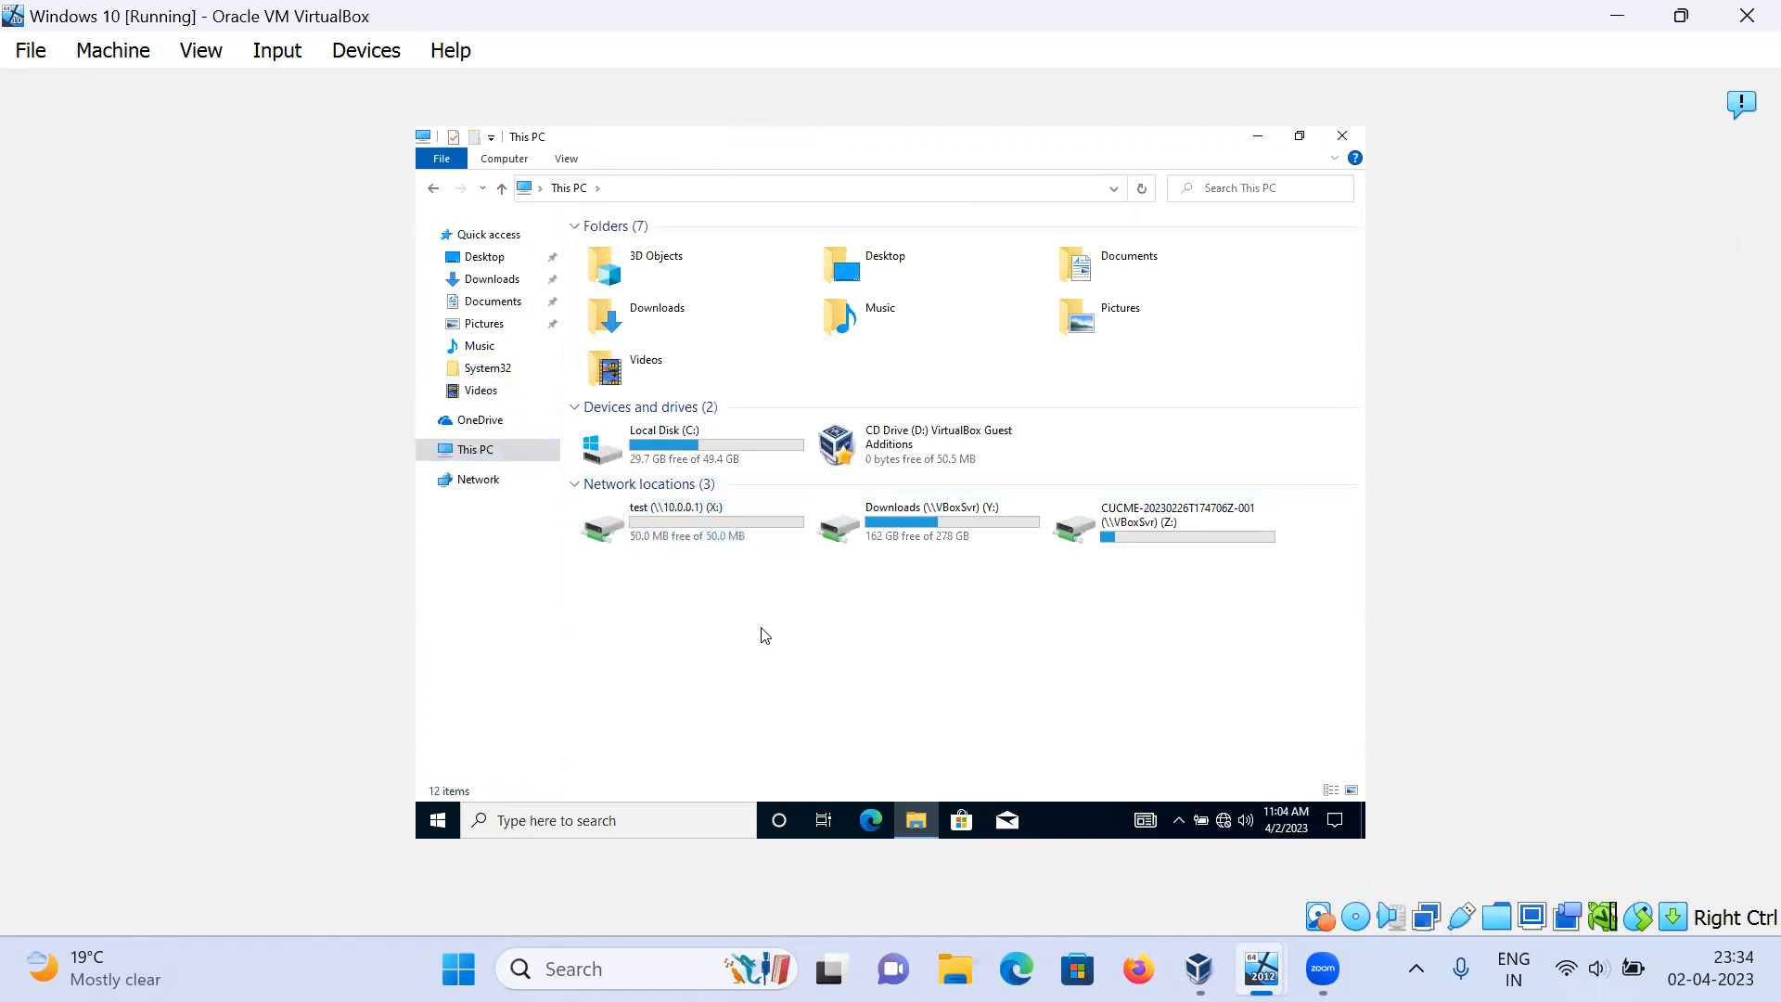